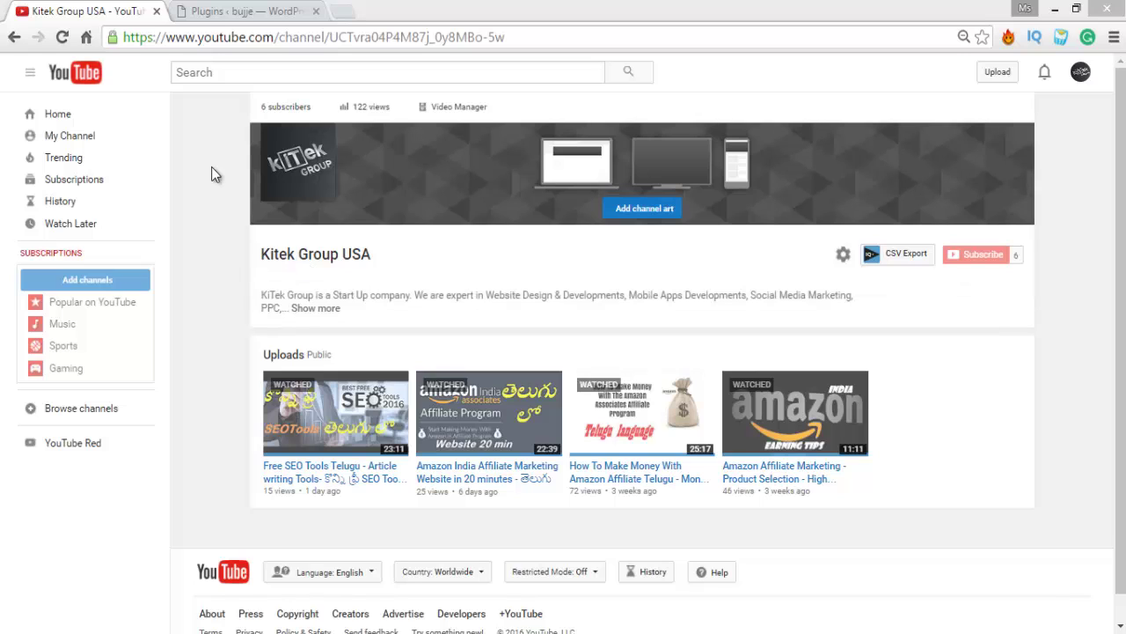
Activate the WooZone - WooCommerce Amazon Affiliates plugin on the bujje WordPress site.
click(244, 13)
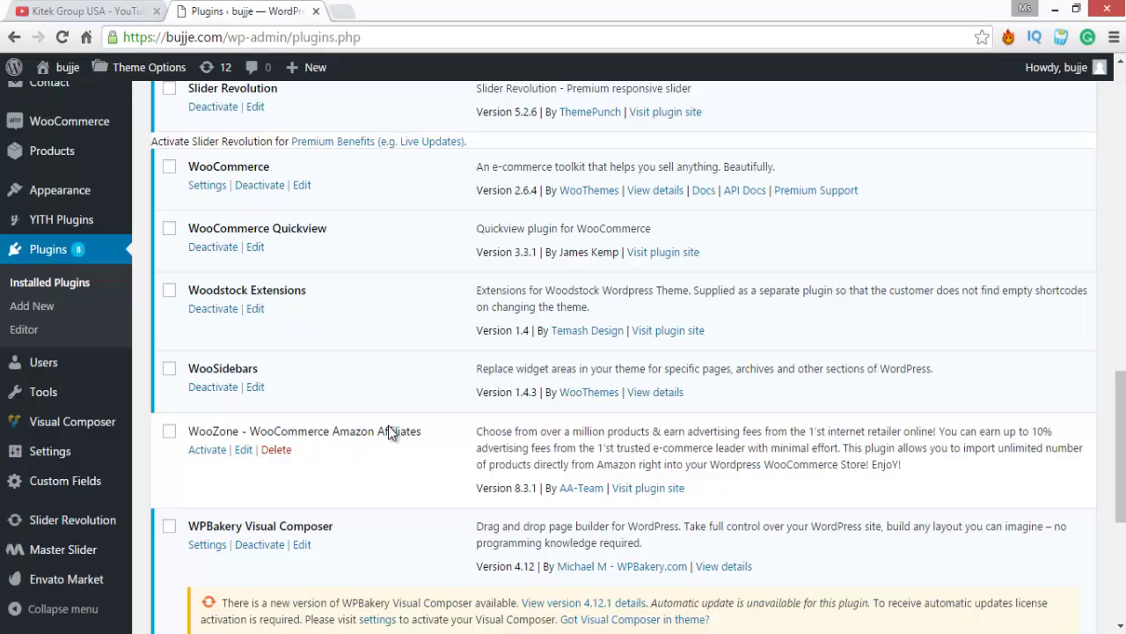
click(208, 448)
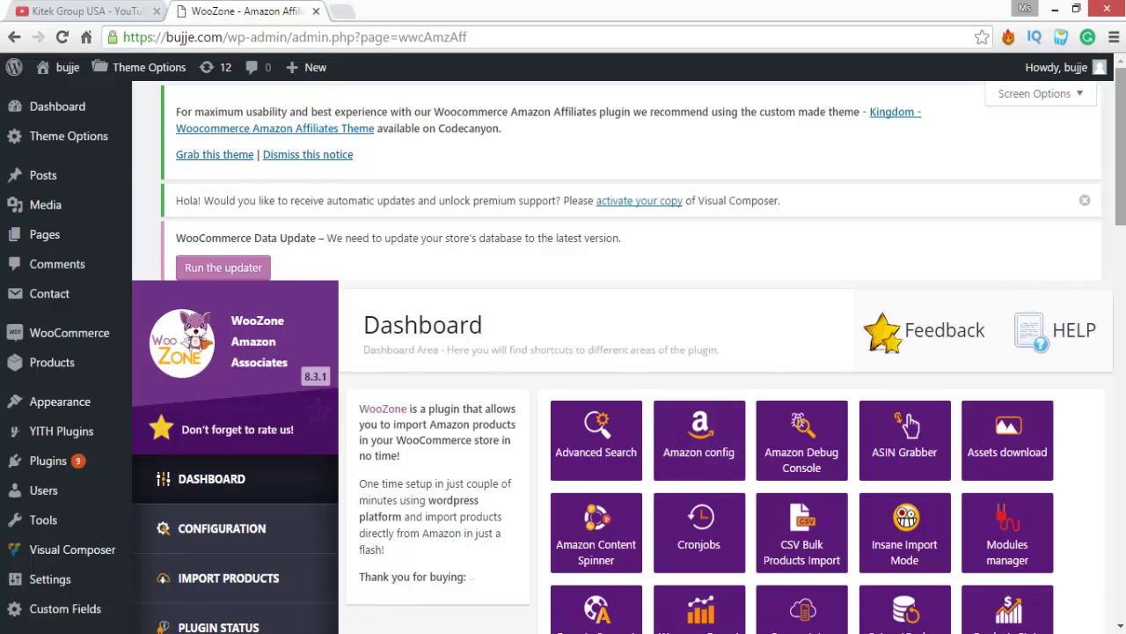
scroll(622, 299, down, 2)
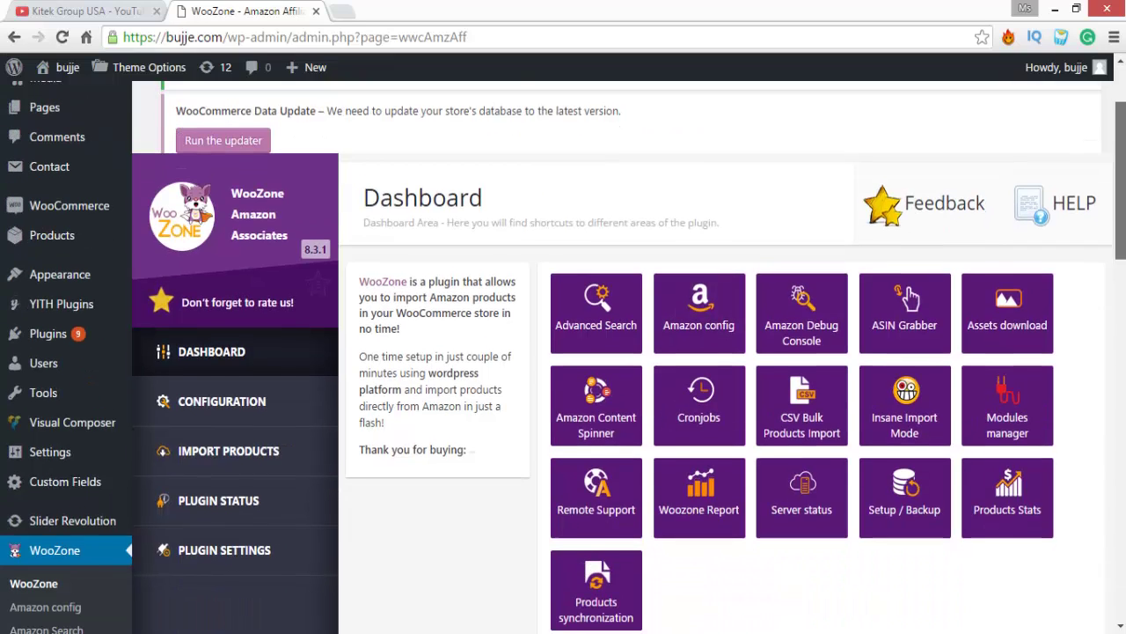
Open the google.com homepage in a new browser tab.
click(342, 13)
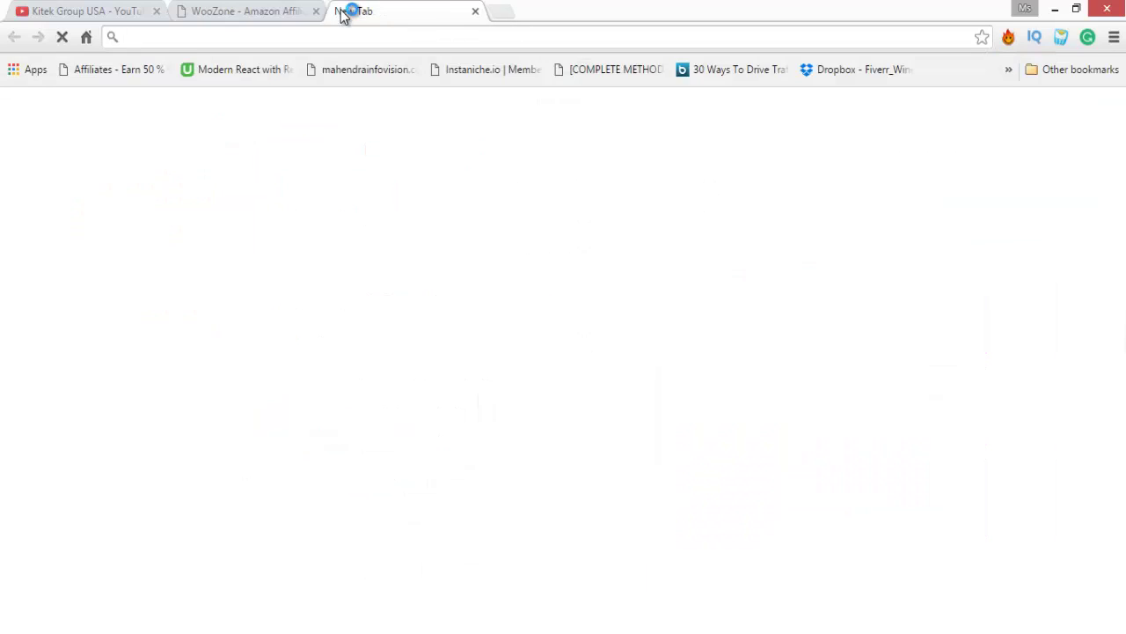
text(goo)
key(Right)
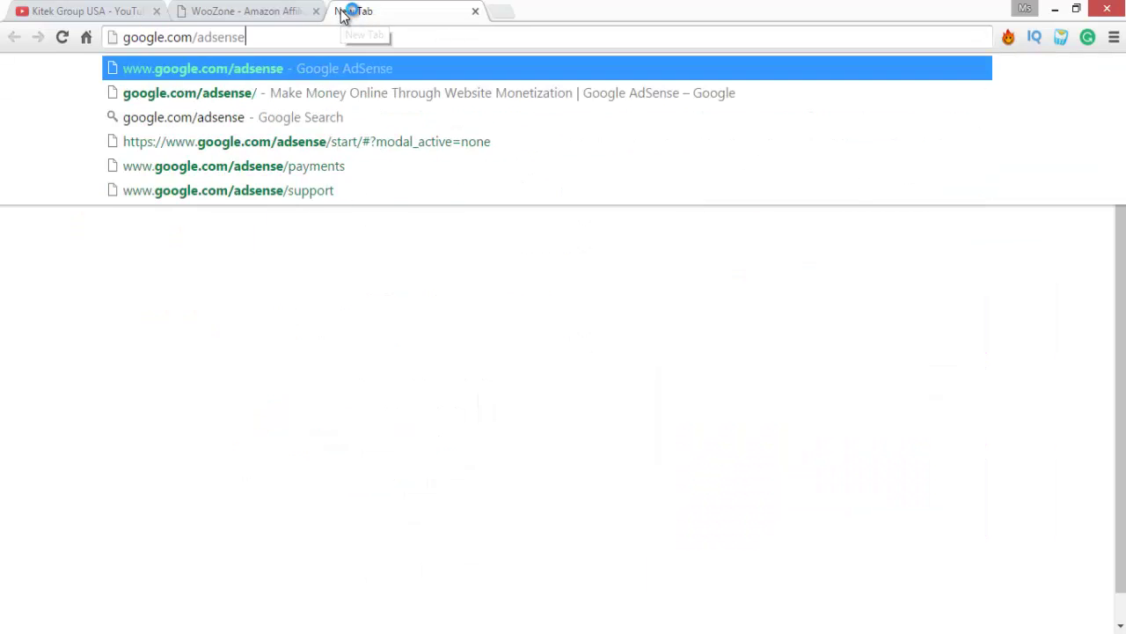
key(BackSpace)
key(BackSpace)
key(BackSpace)
key(BackSpace)
key(BackSpace)
key(BackSpace)
key(BackSpace)
key(BackSpace)
key(Return)
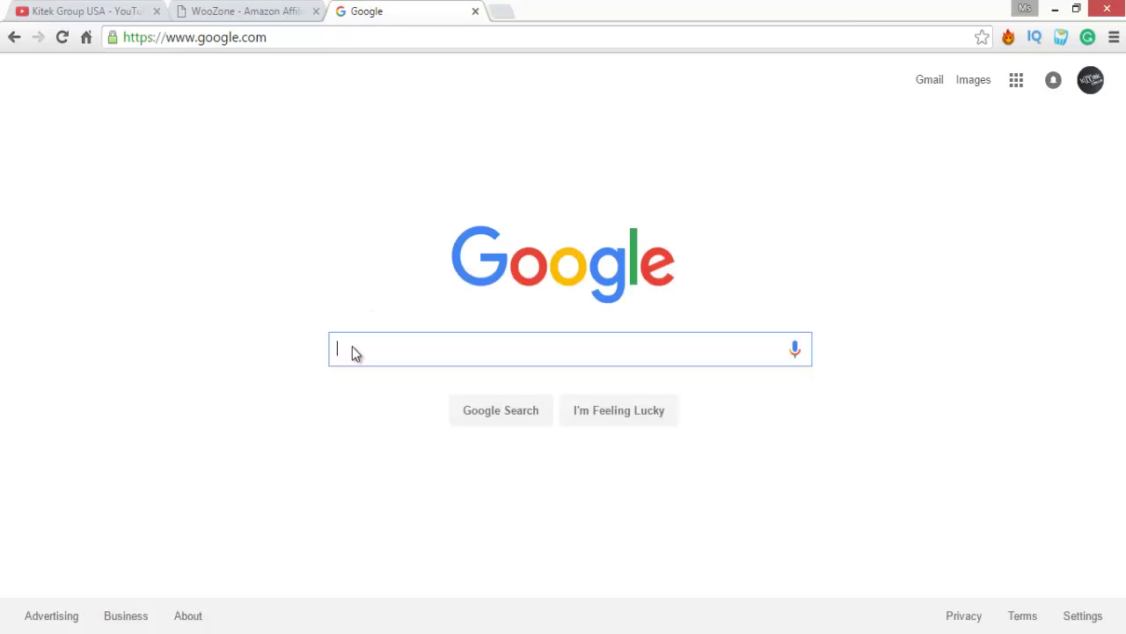
Search Google for "woozone plugin" and highlight the title of the WooCommerce Amazon Affiliates result by AA-Team.
text(woozi)
key(BackSpace)
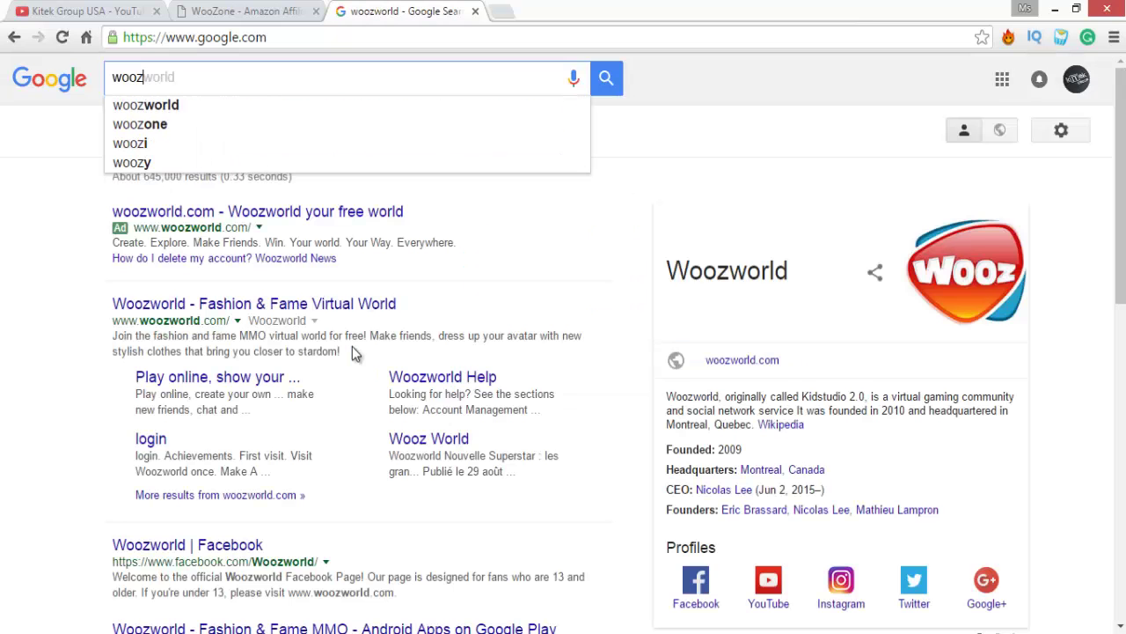
text(one plu)
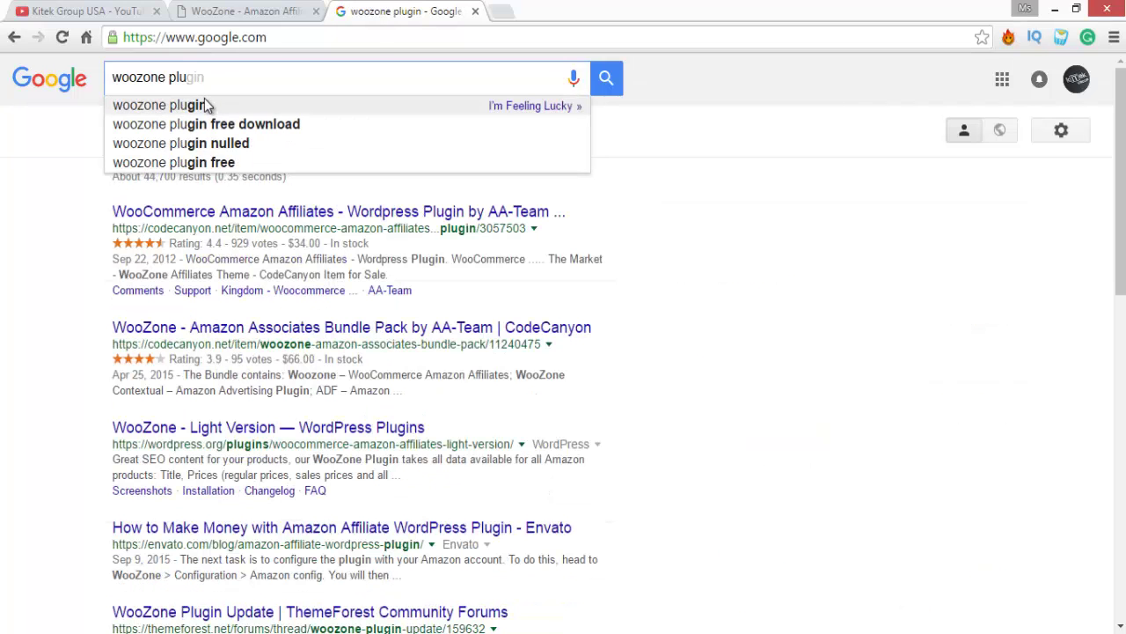
click(208, 104)
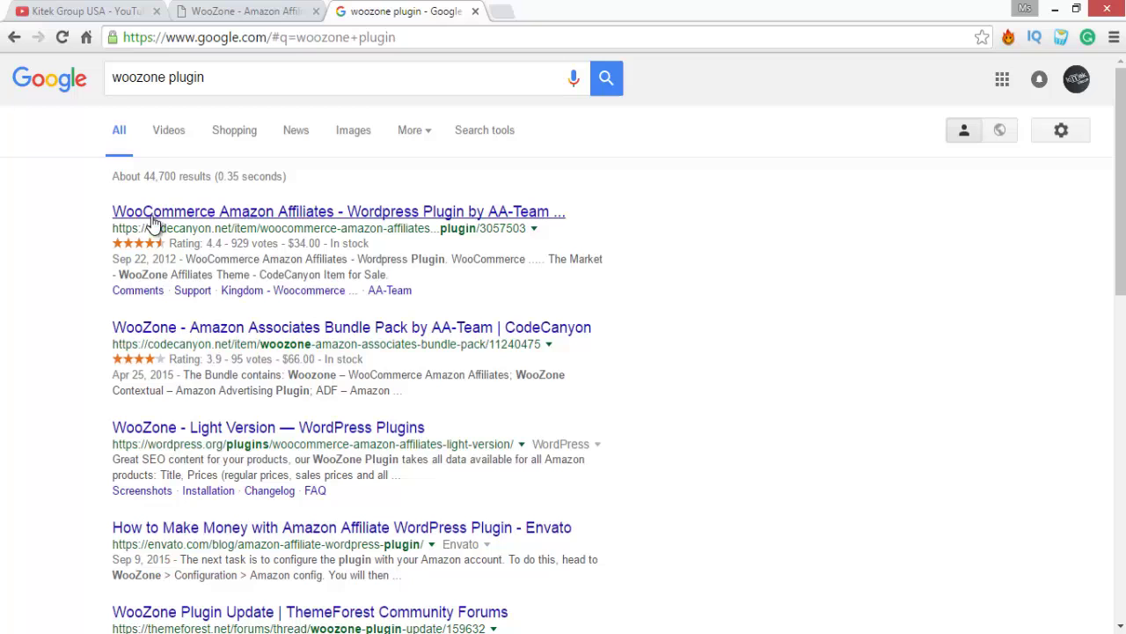
drag(106, 215, 558, 223)
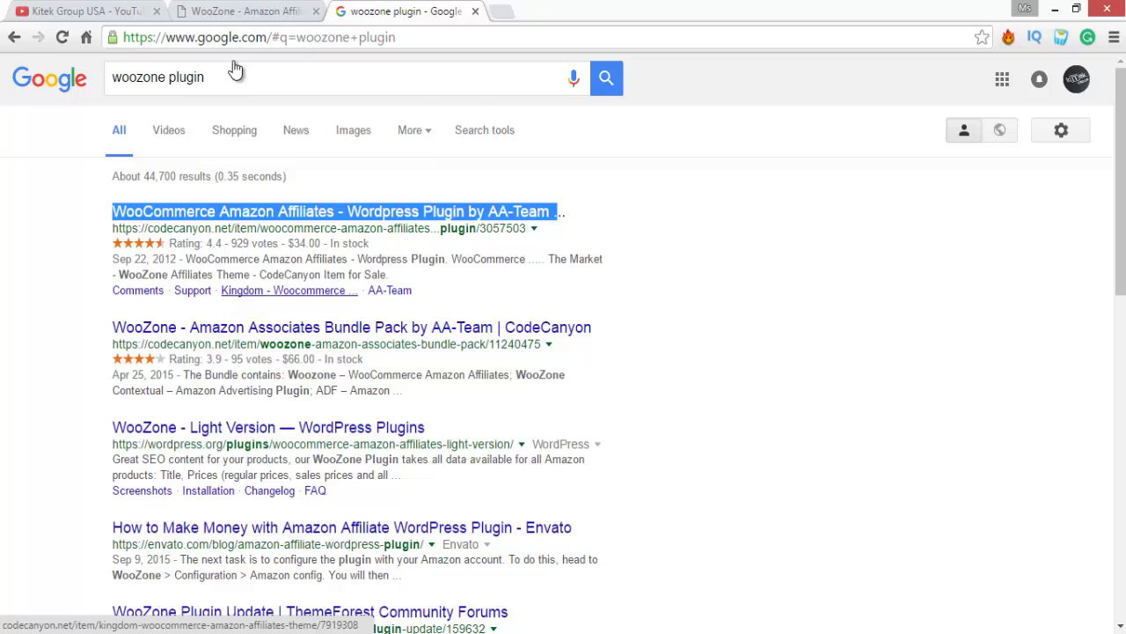
Open the example store kieastore.in in another new browser tab.
click(221, 11)
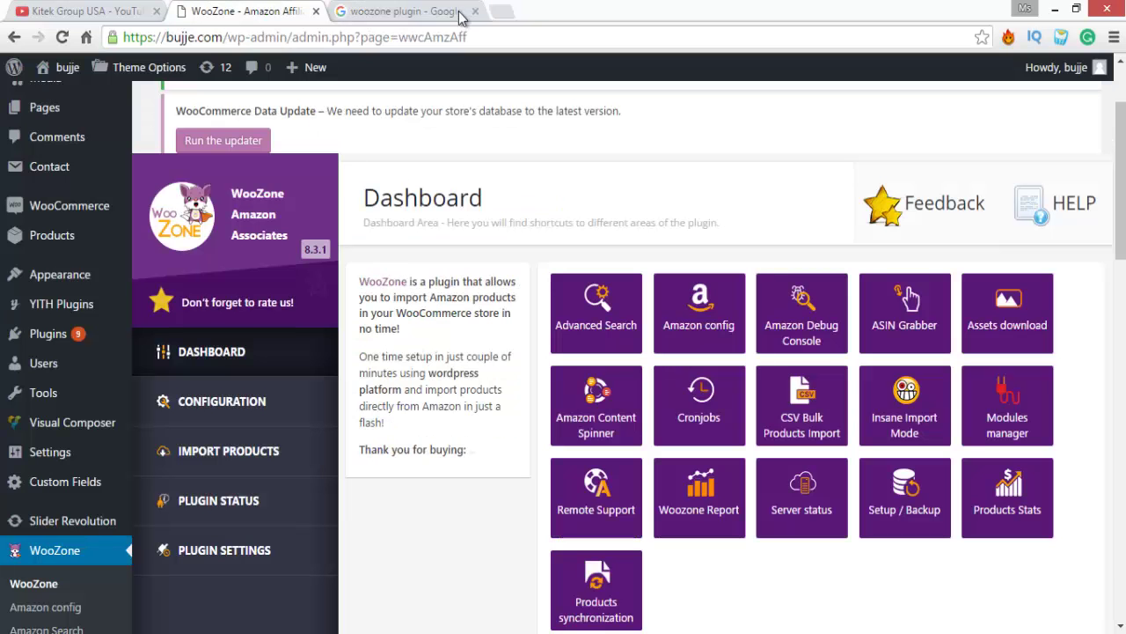
click(500, 11)
text(kieastore)
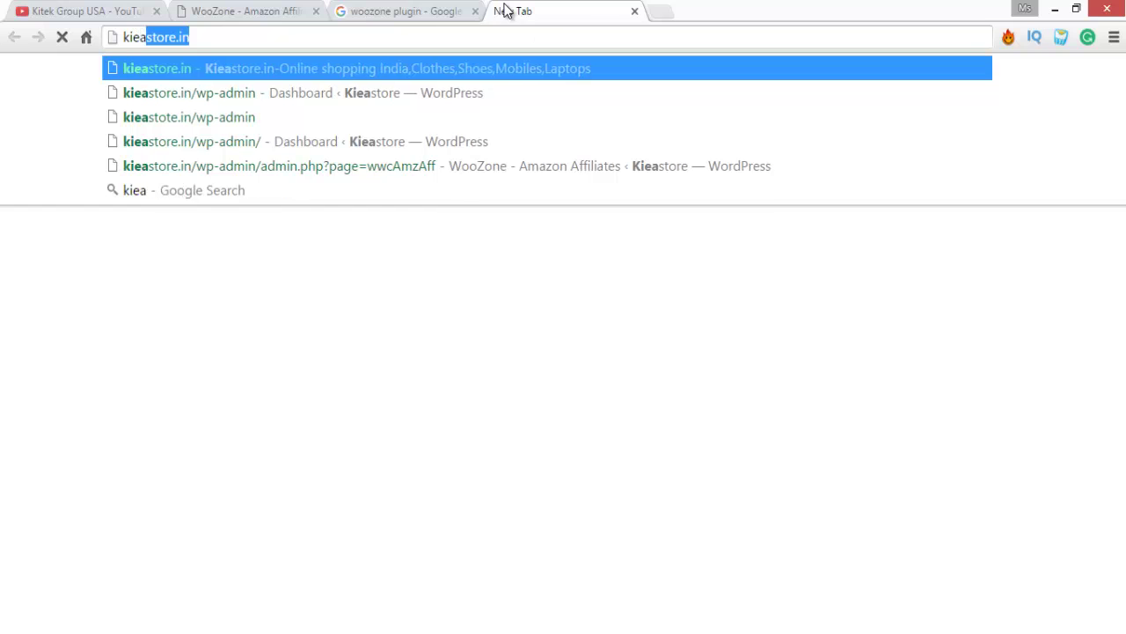
text(.in)
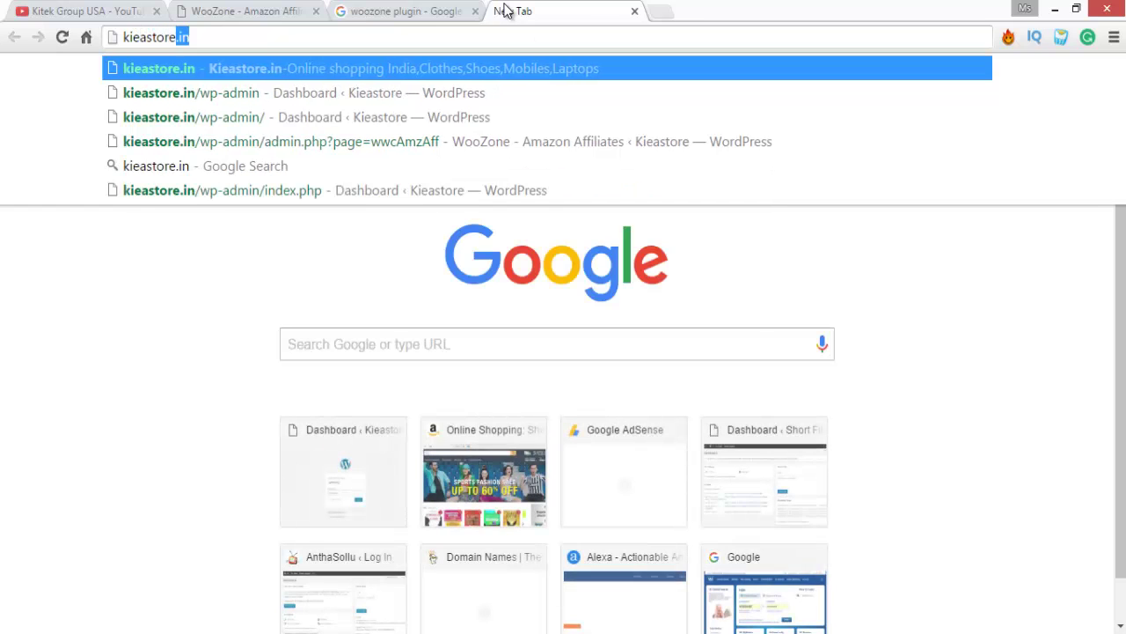
key(Return)
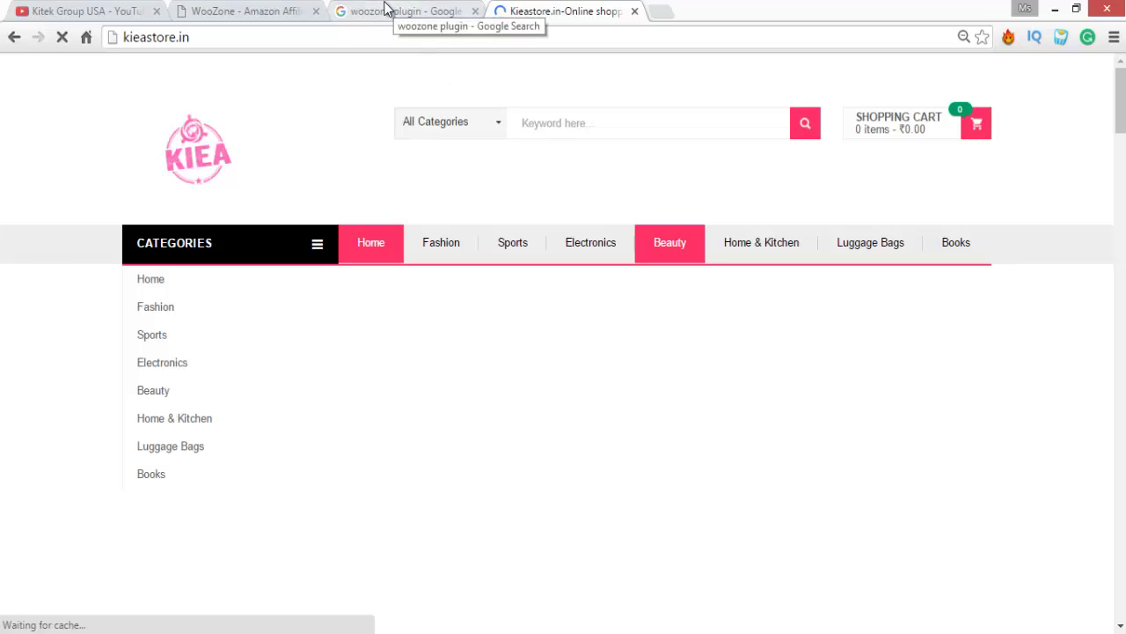
Return to the bujje WordPress admin, reload the WooZone dashboard and look over its modules.
click(387, 10)
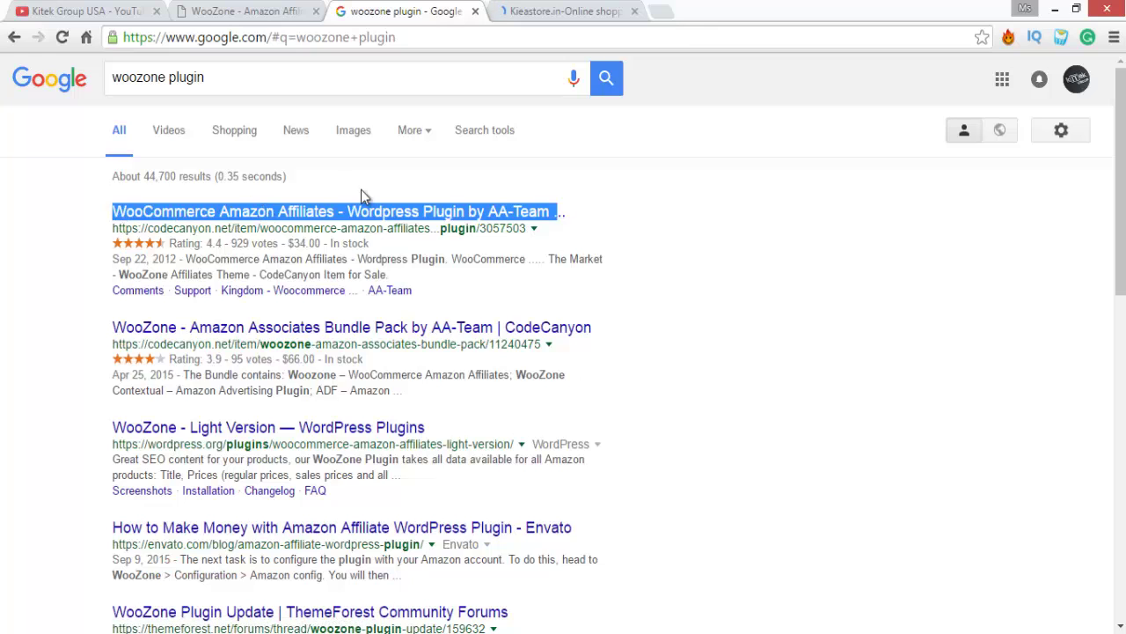
click(258, 9)
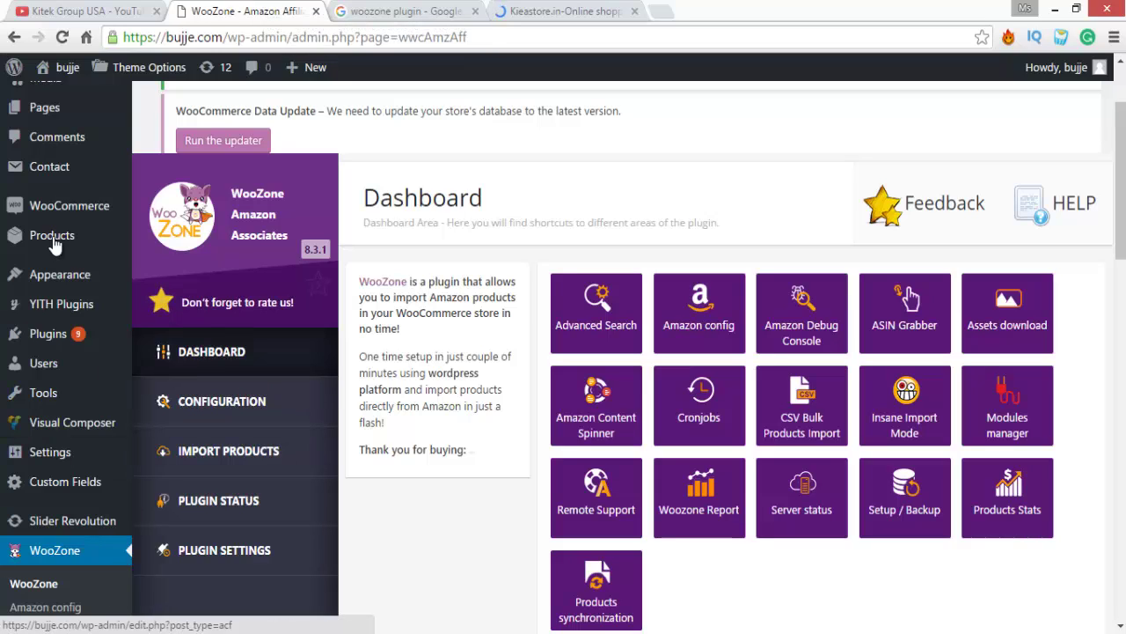
click(68, 560)
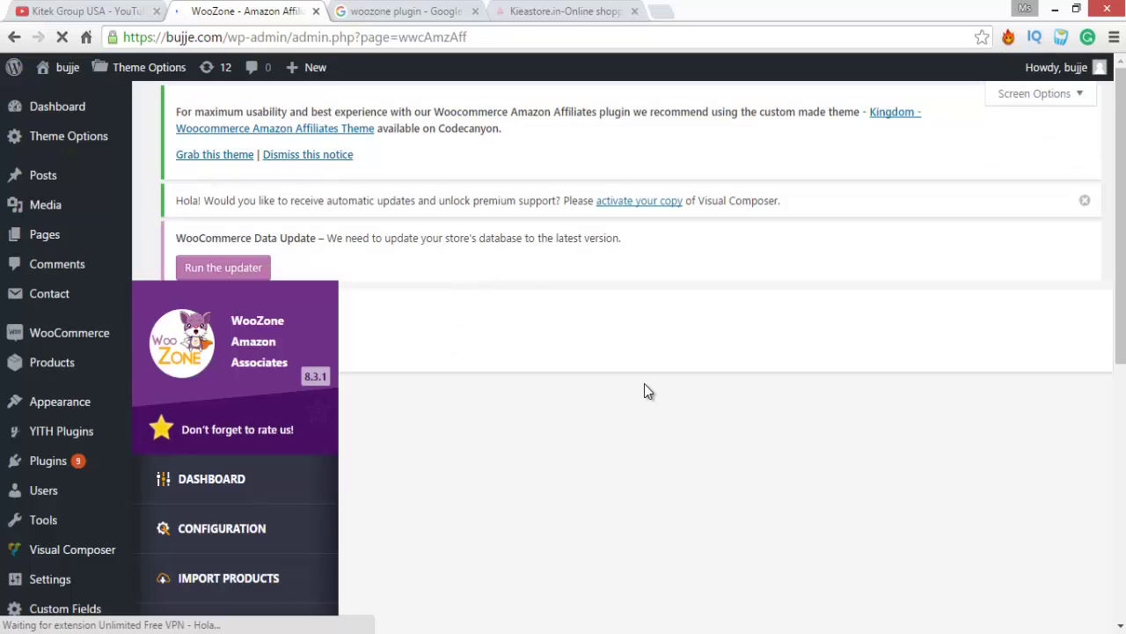
scroll(730, 352, down, 5)
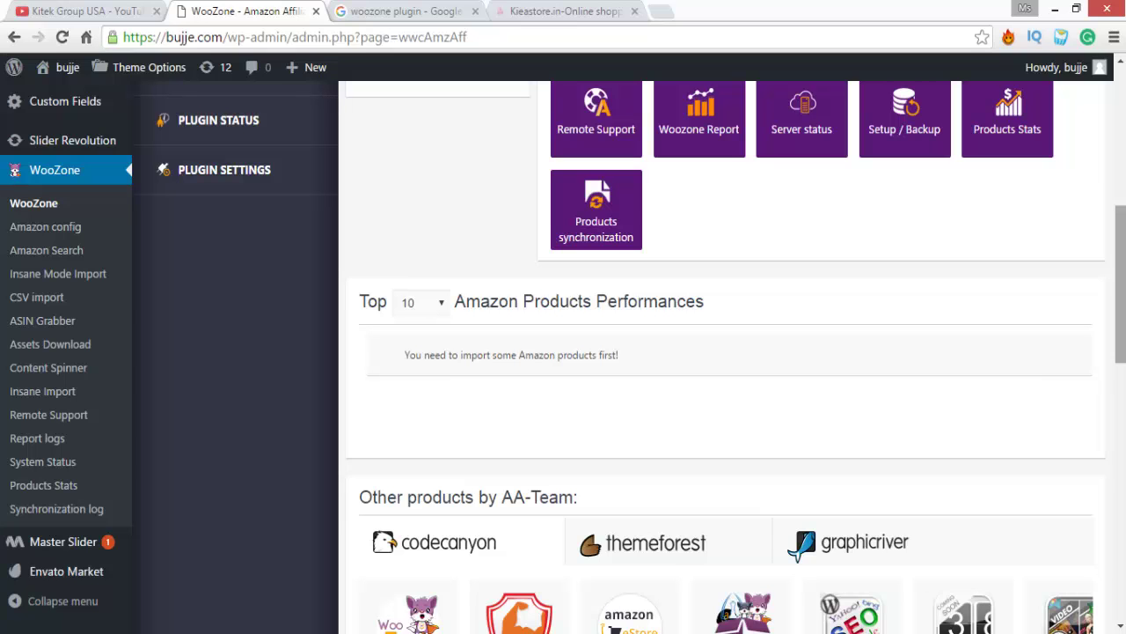
drag(1121, 231, 1120, 130)
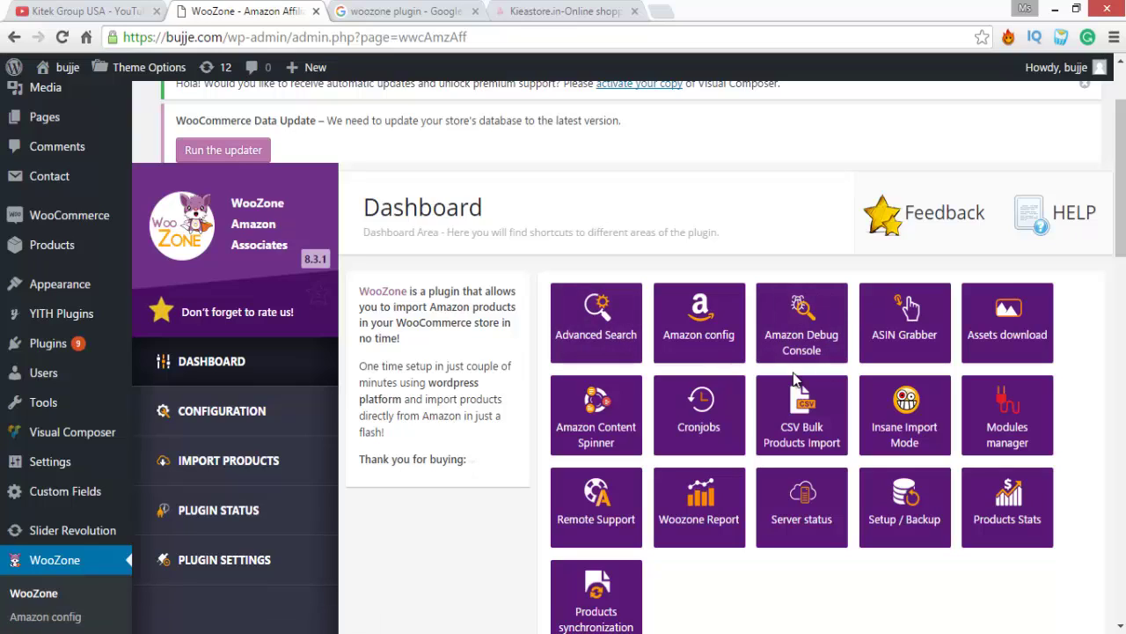
Open WooZone's Amazon config page and look through the fields of its Amazon SETUP section.
click(238, 422)
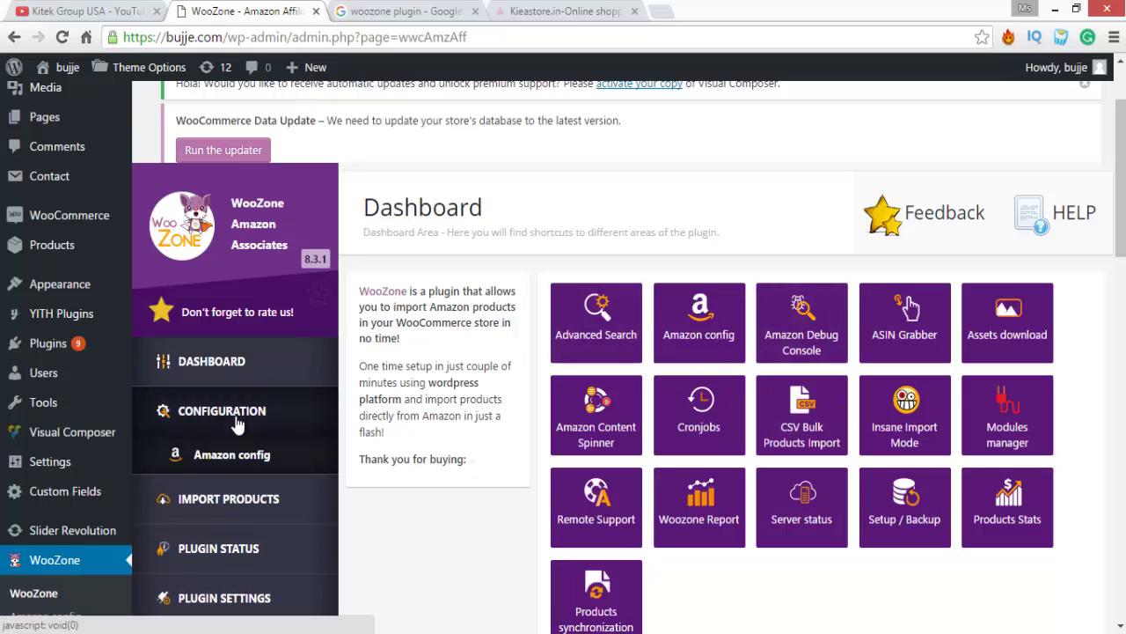
click(239, 453)
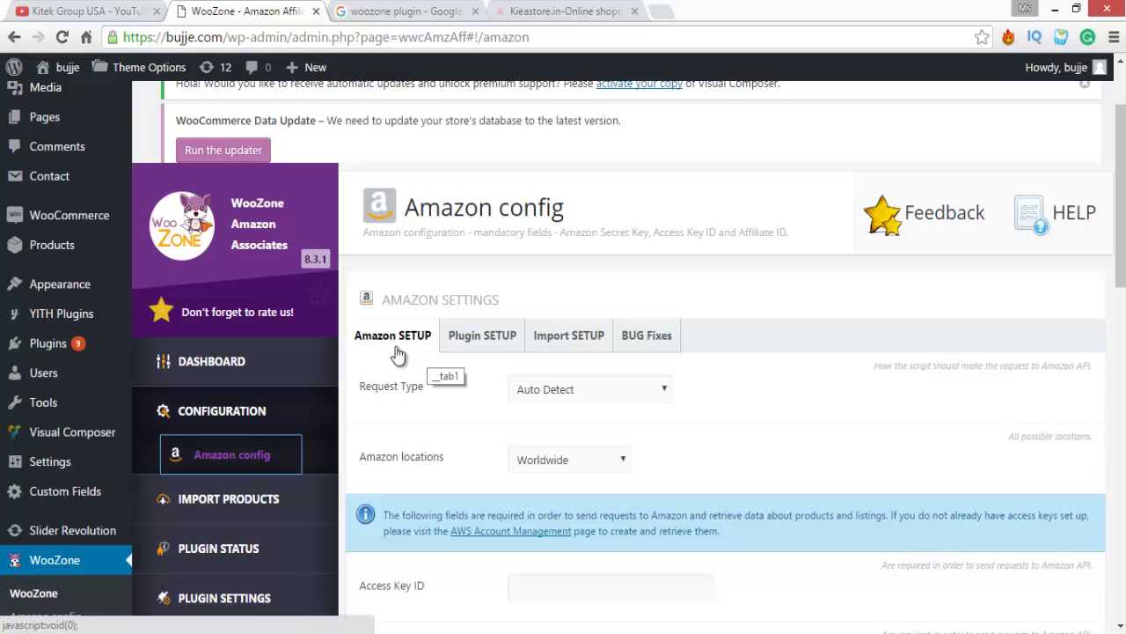
scroll(577, 312, down, 3)
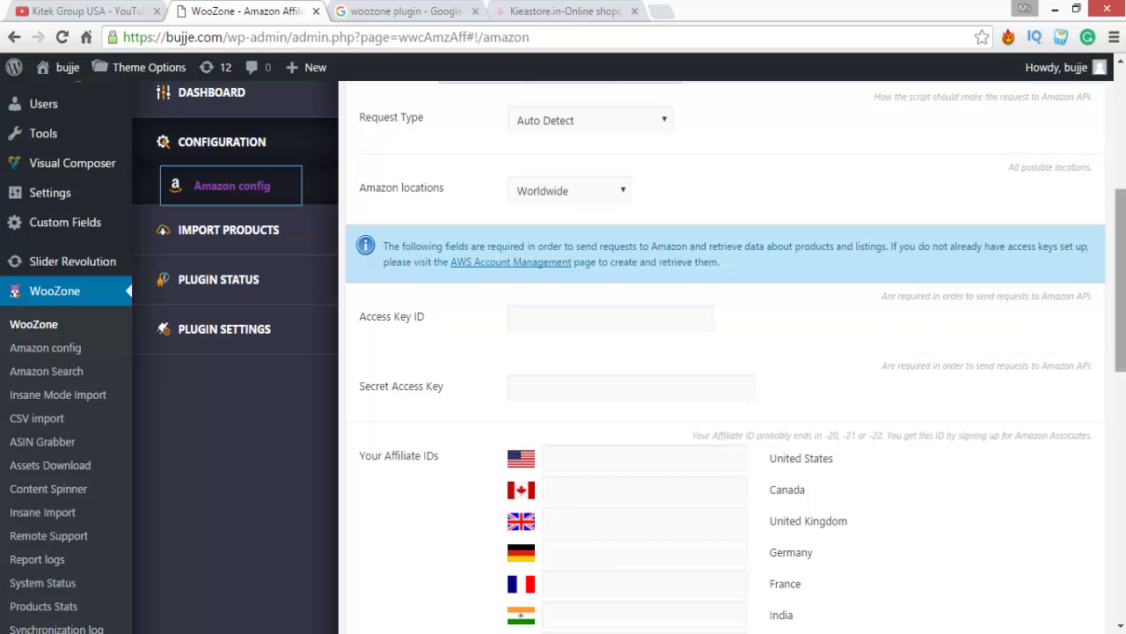
click(1123, 420)
drag(1122, 431, 1123, 303)
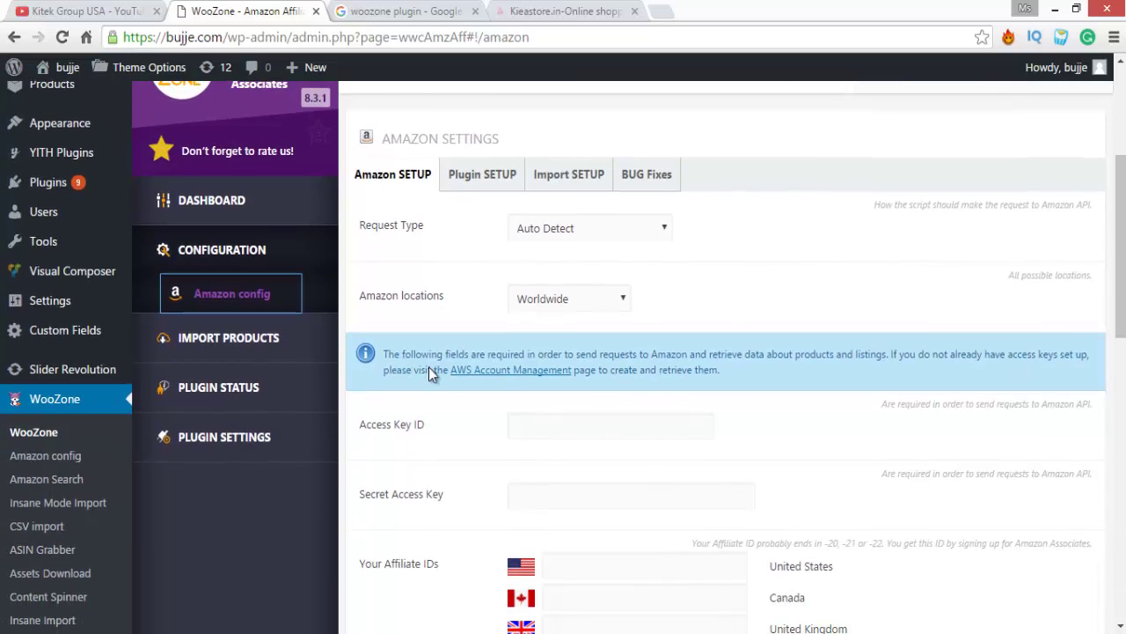
Copy the access key ID from the Notepad note and paste it into the Access Key ID field.
click(557, 426)
key(alt+Tab)
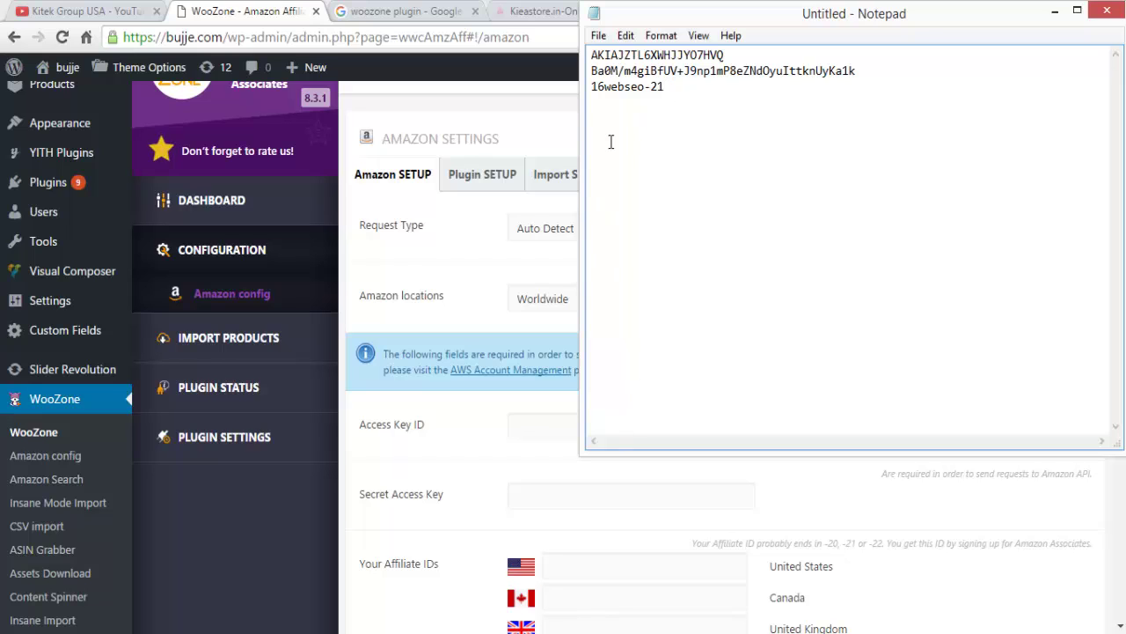
double_click(606, 55)
key(ctrl+c)
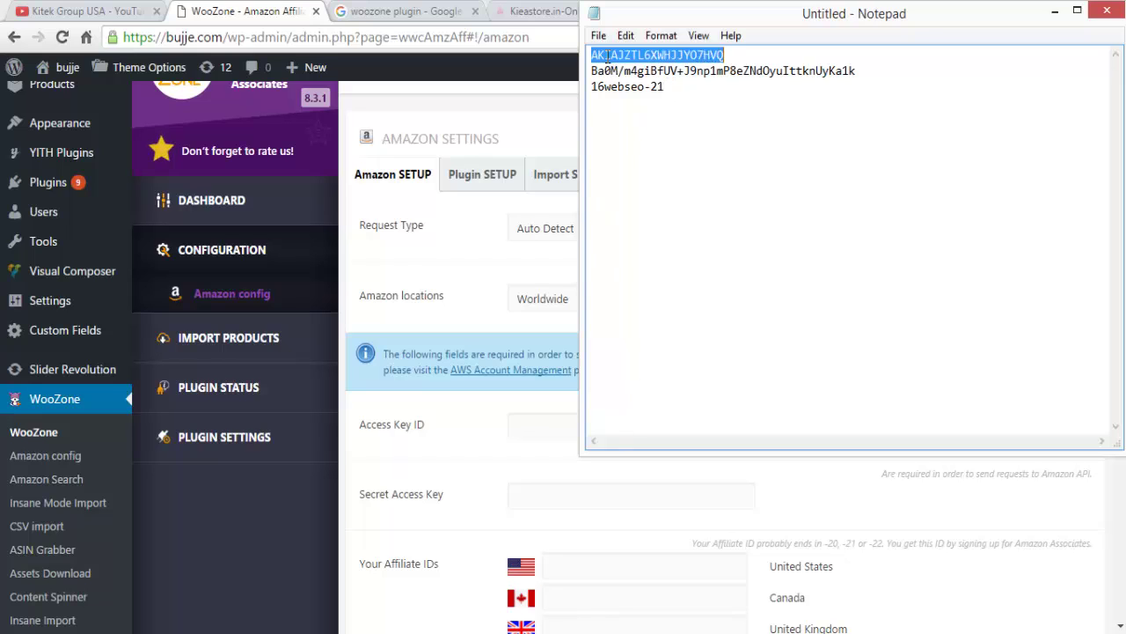
click(606, 54)
key(ctrl+a)
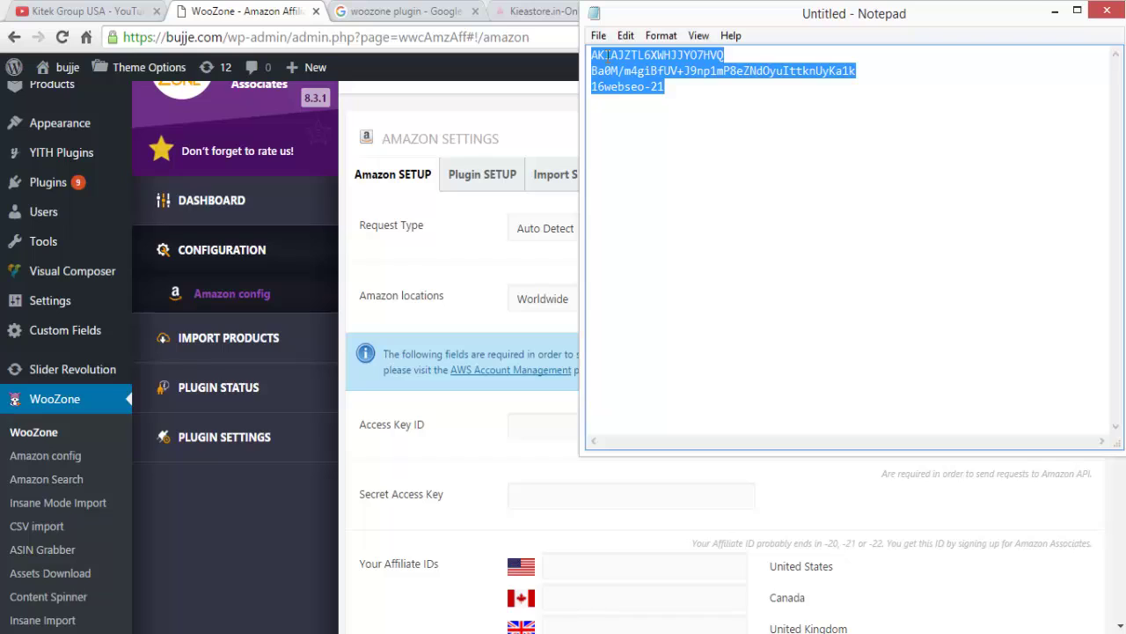
click(722, 55)
drag(728, 55, 589, 54)
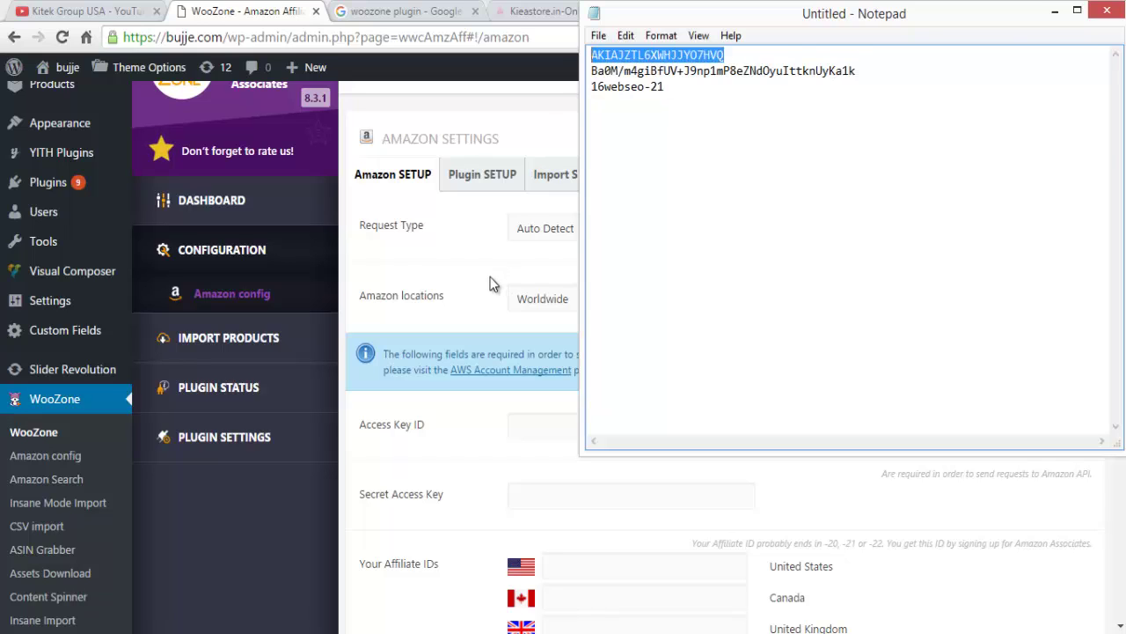
click(495, 283)
click(533, 425)
key(ctrl+v)
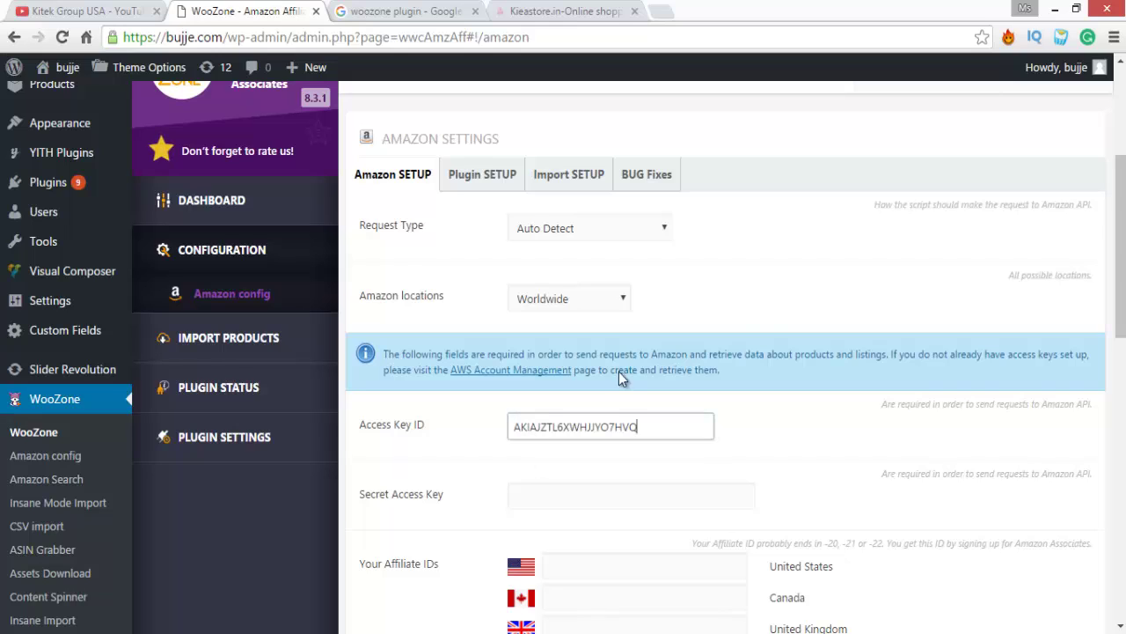
Copy the secret key from the Notepad note and paste it into the Secret Access Key field.
click(783, 305)
key(alt+Tab)
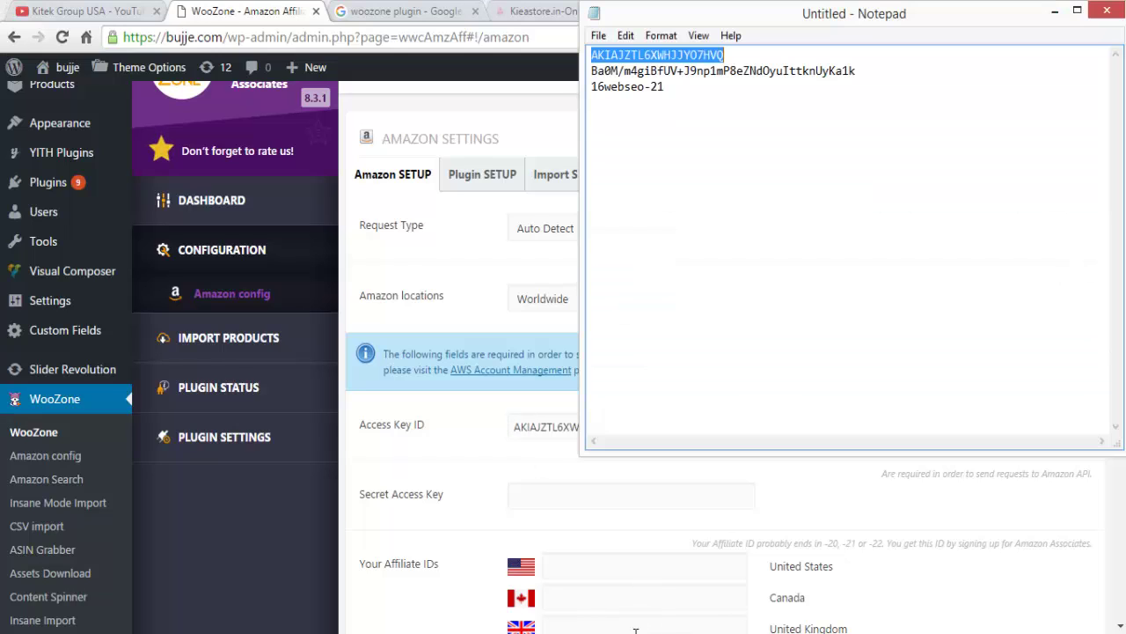
click(739, 80)
double_click(738, 80)
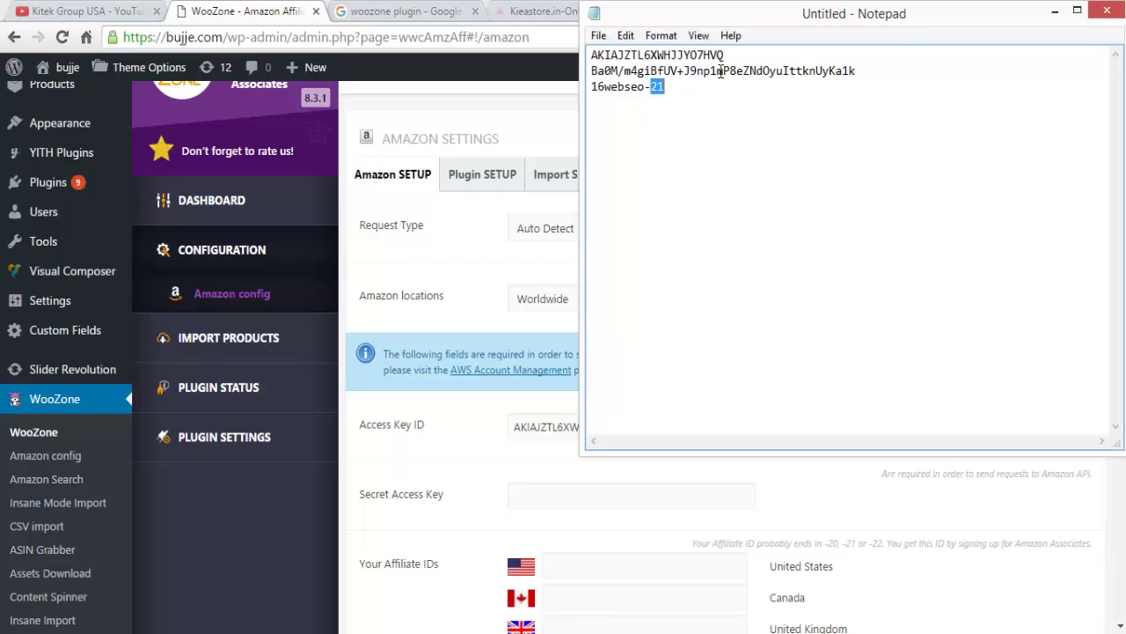
click(718, 70)
drag(876, 71, 590, 70)
key(ctrl+c)
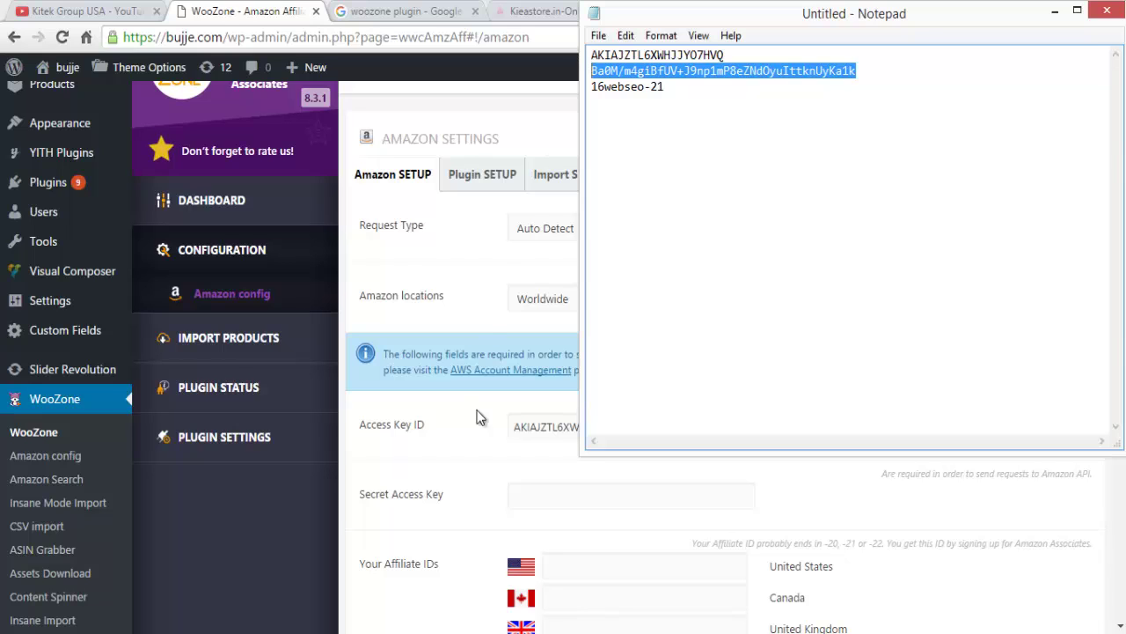
click(477, 455)
click(537, 495)
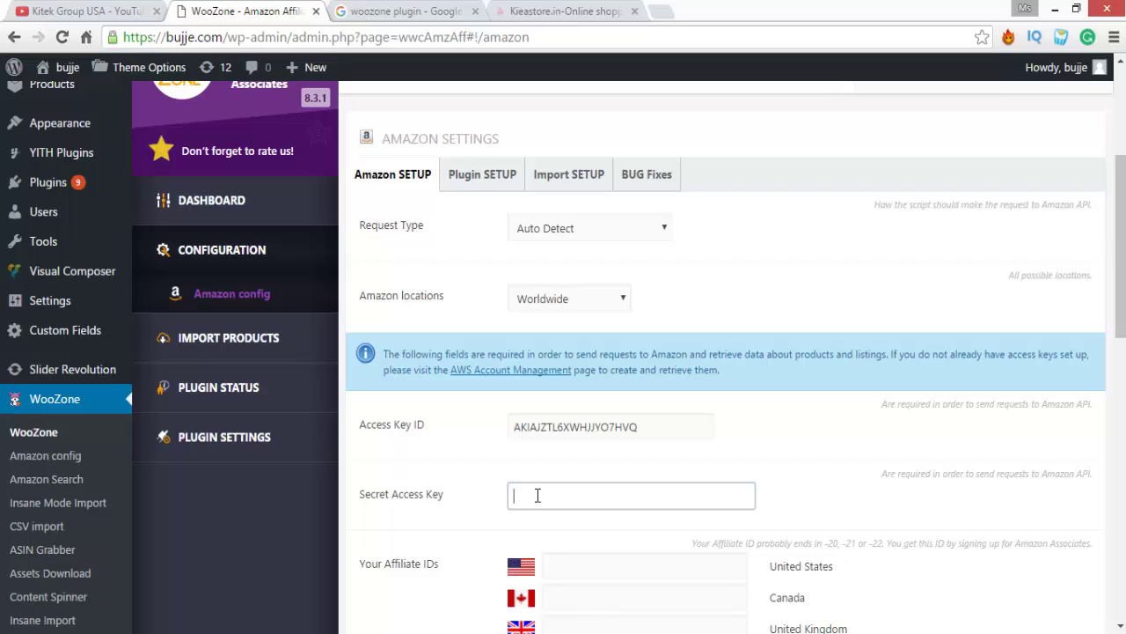
key(ctrl+v)
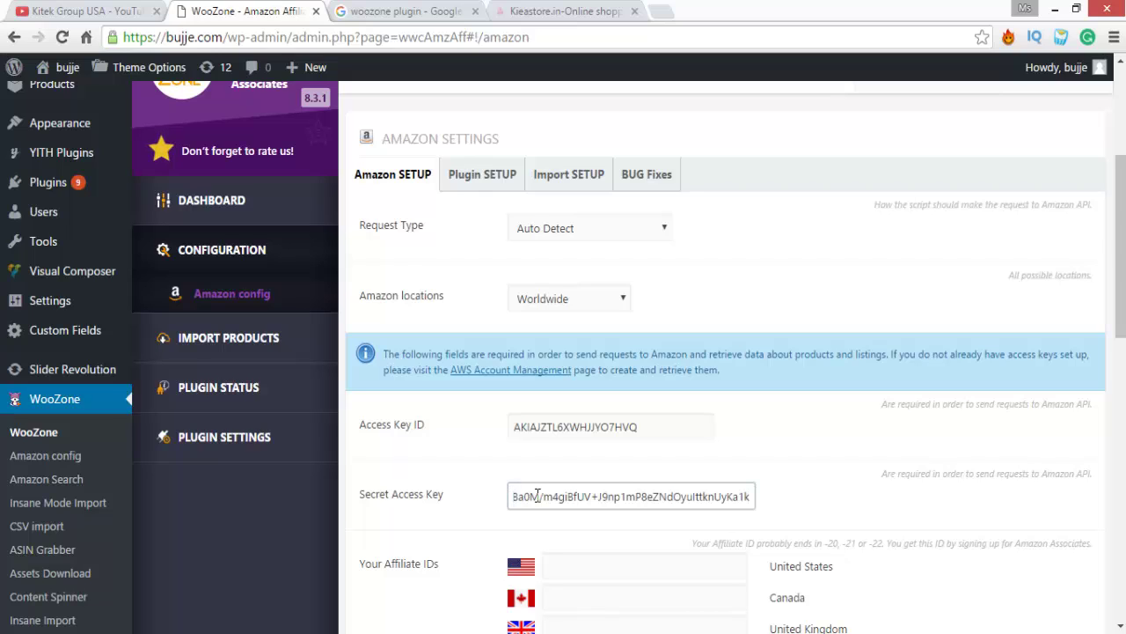
click(820, 491)
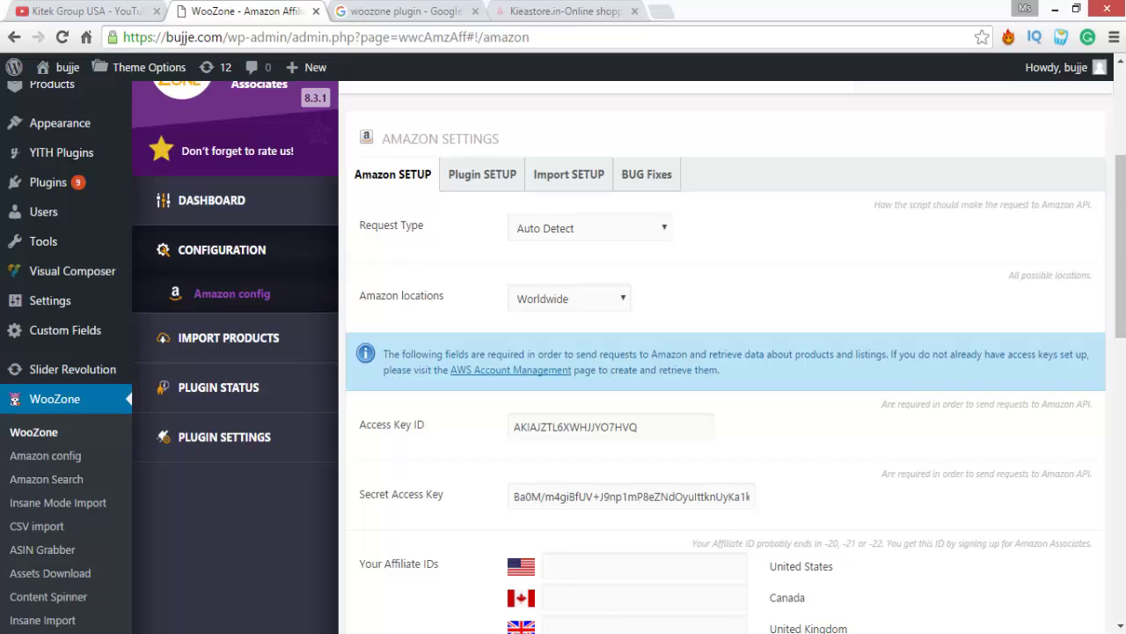
Copy the affiliate ID from the Notepad note and paste it into the India field of Your Affiliate IDs.
key(alt+Tab)
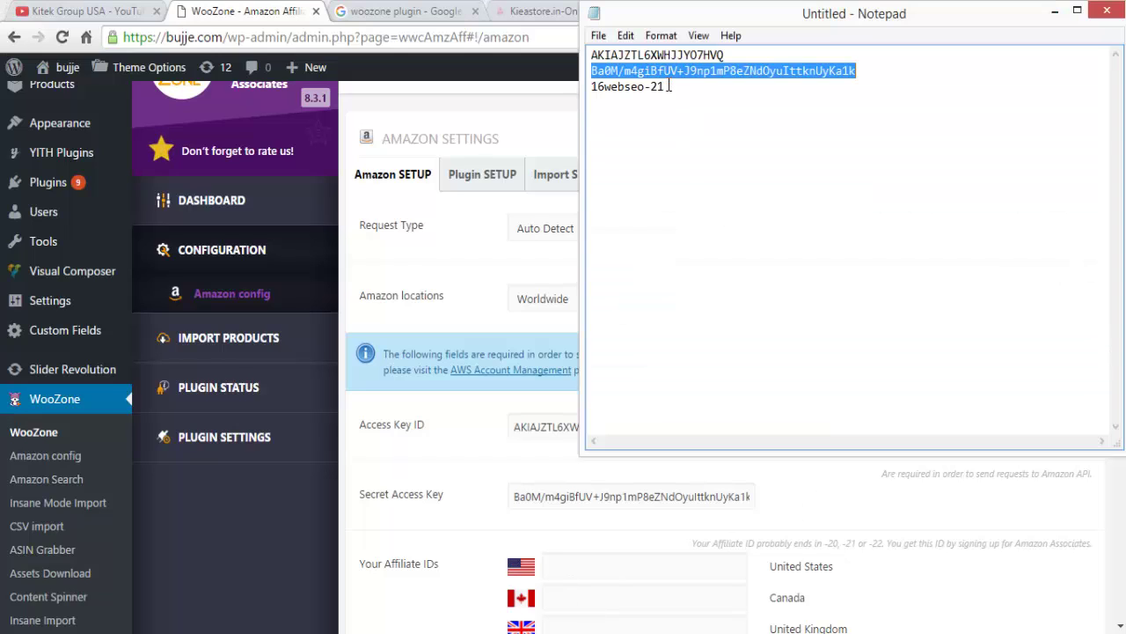
double_click(658, 86)
double_click(659, 87)
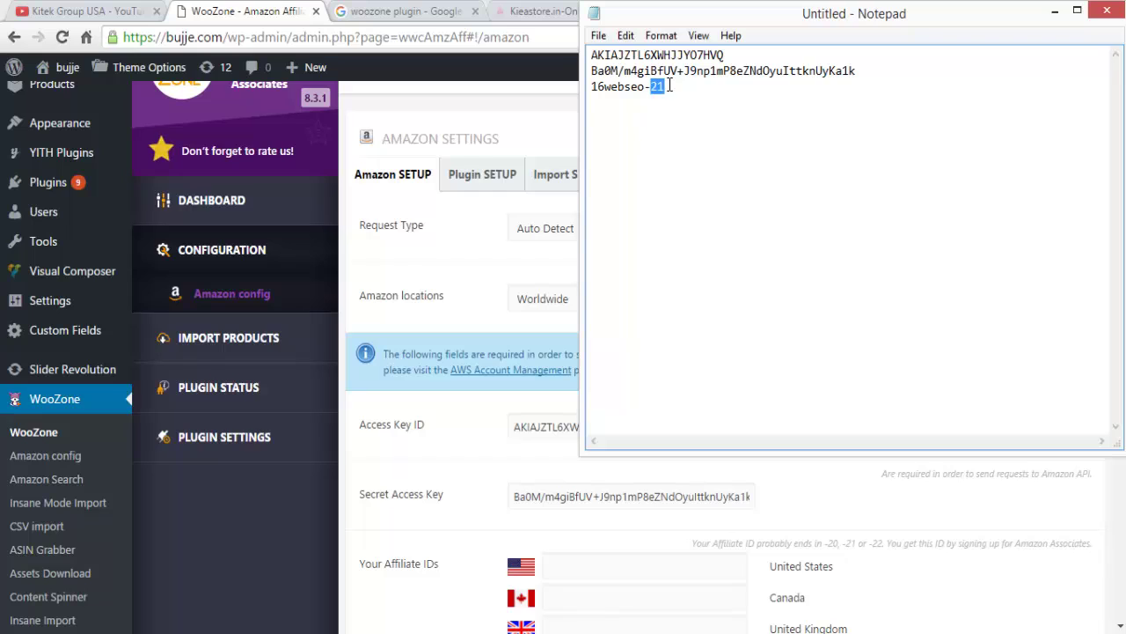
drag(666, 86, 589, 87)
key(ctrl+c)
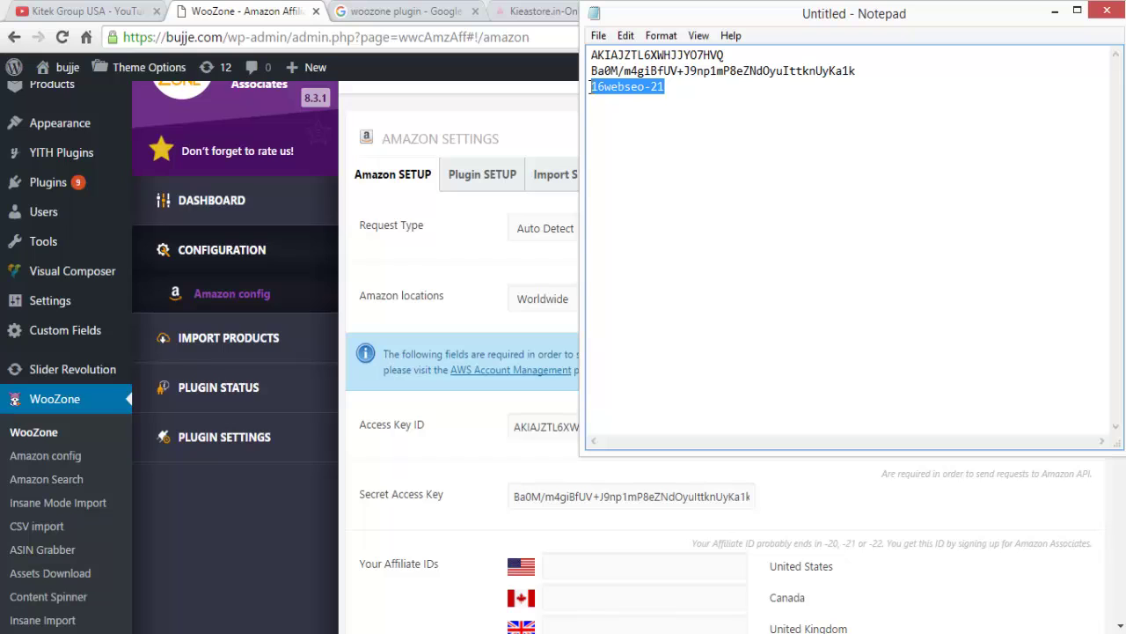
click(486, 570)
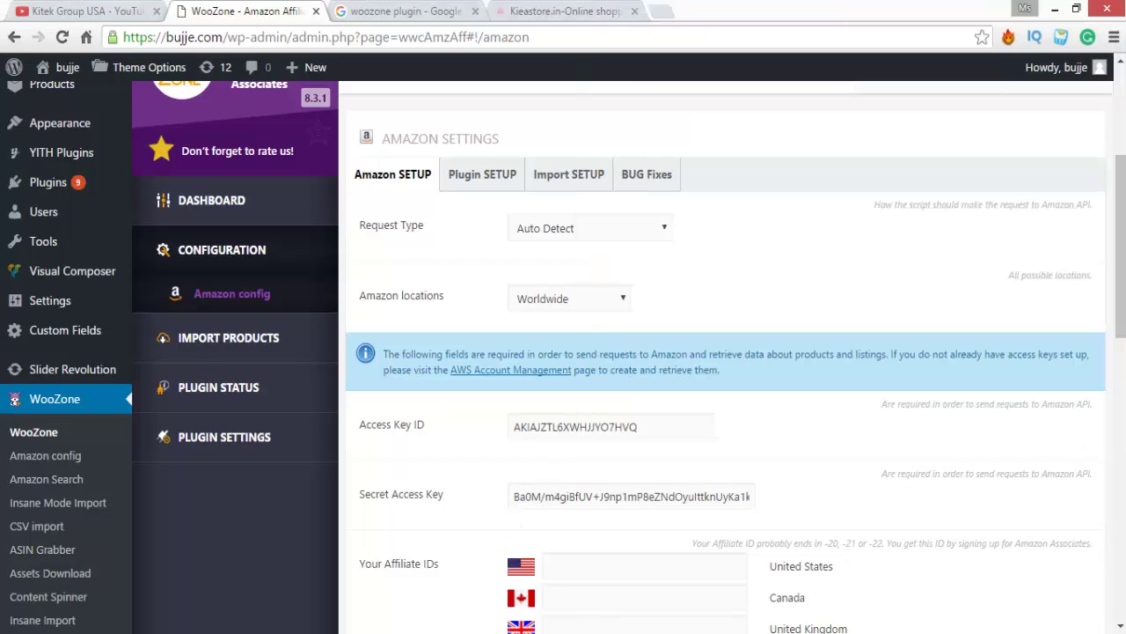
drag(1121, 300, 1121, 380)
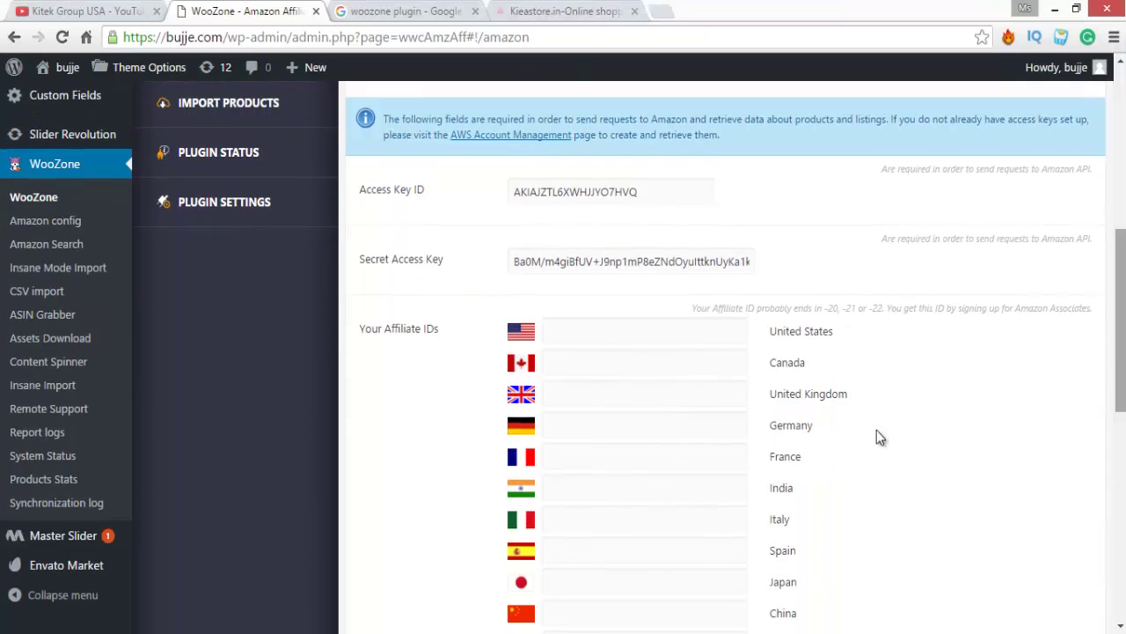
click(565, 487)
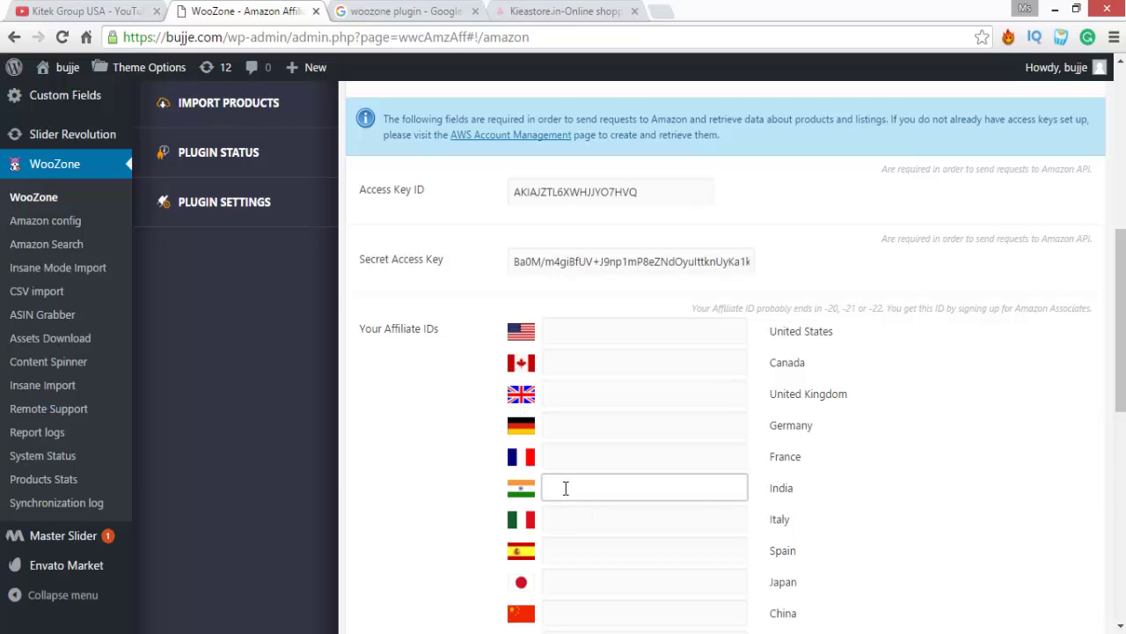
key(ctrl+v)
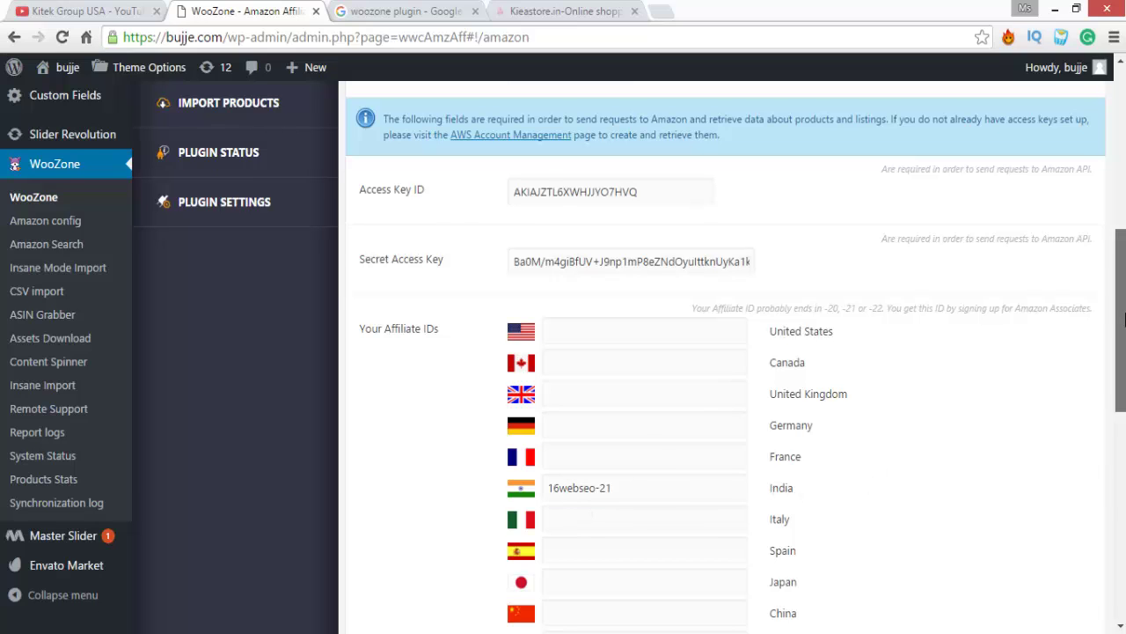
Set Amazon locations to India and check the Request Type options, keeping Auto Detect.
drag(1121, 318, 1121, 211)
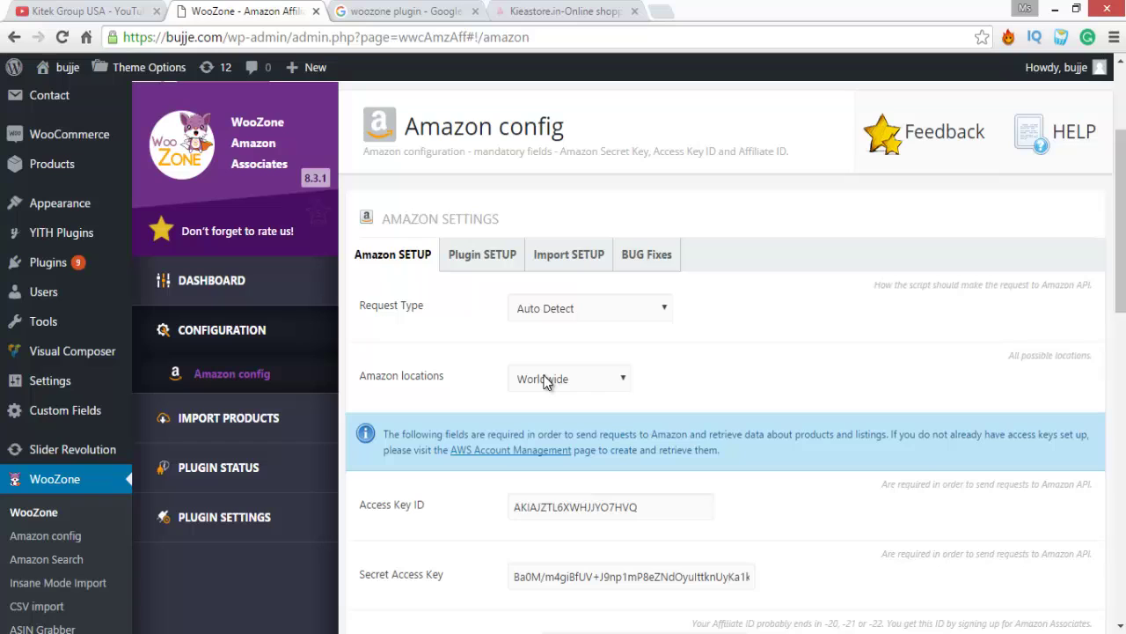
click(546, 380)
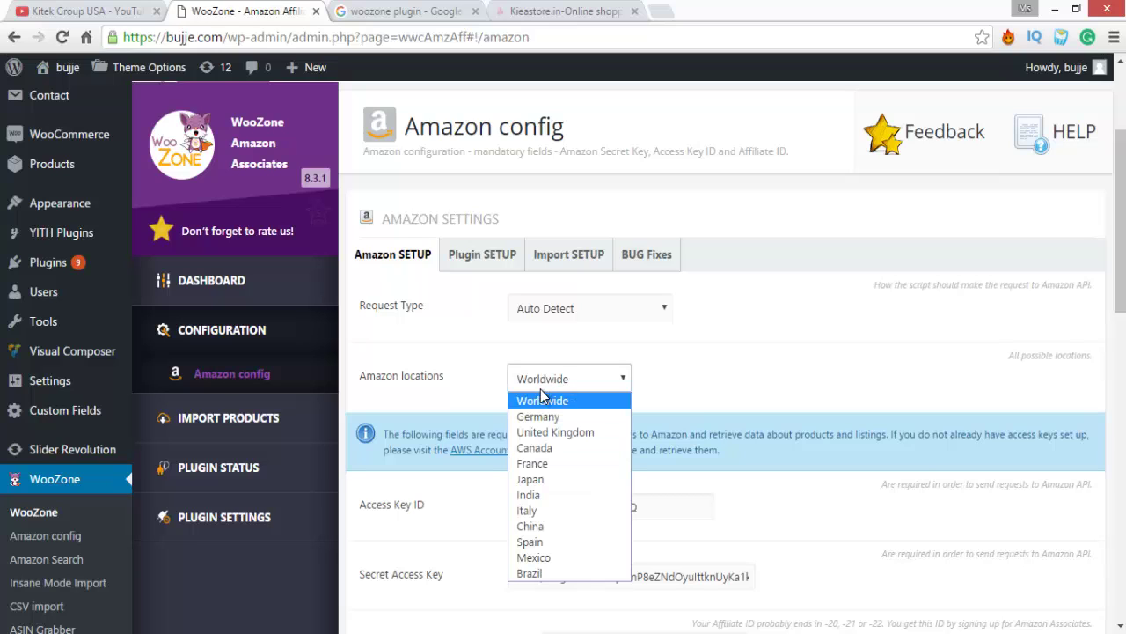
click(530, 494)
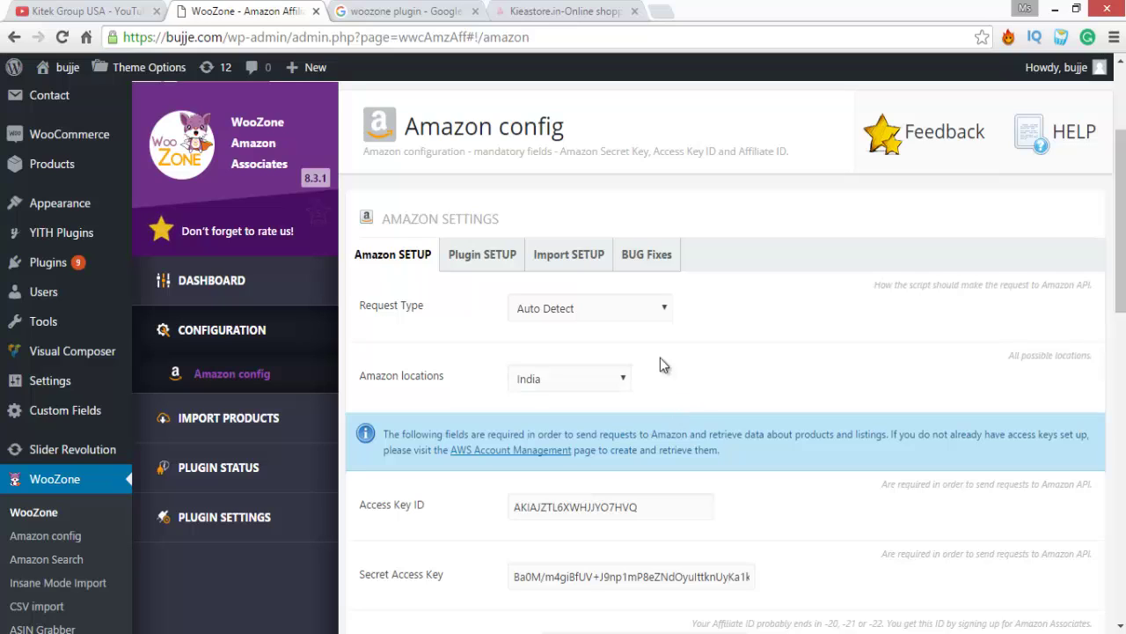
click(637, 308)
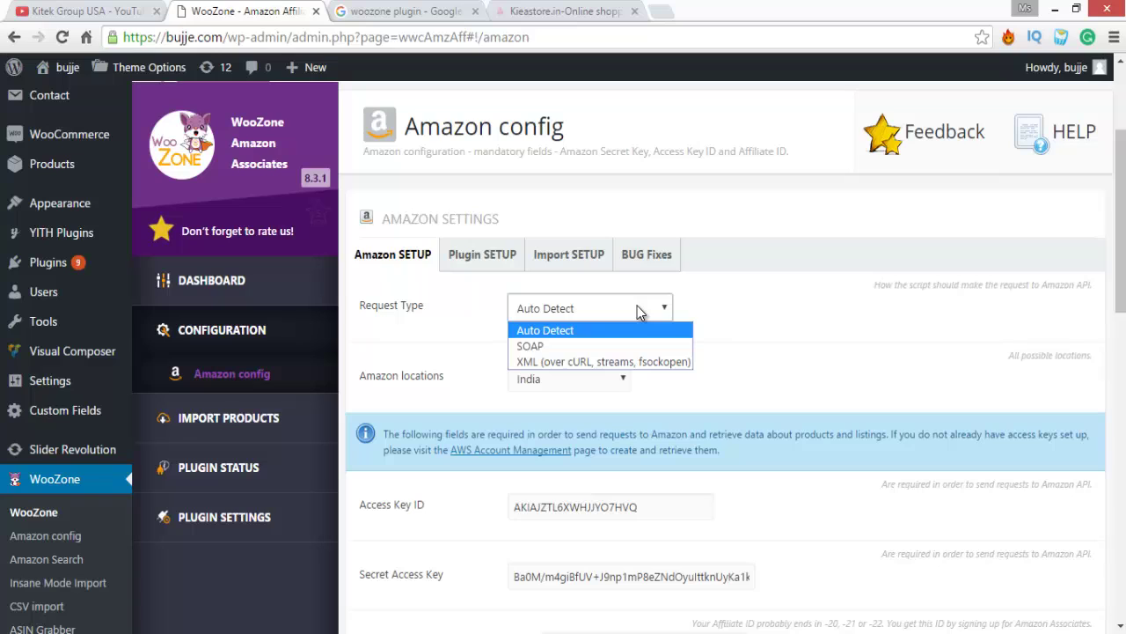
click(776, 343)
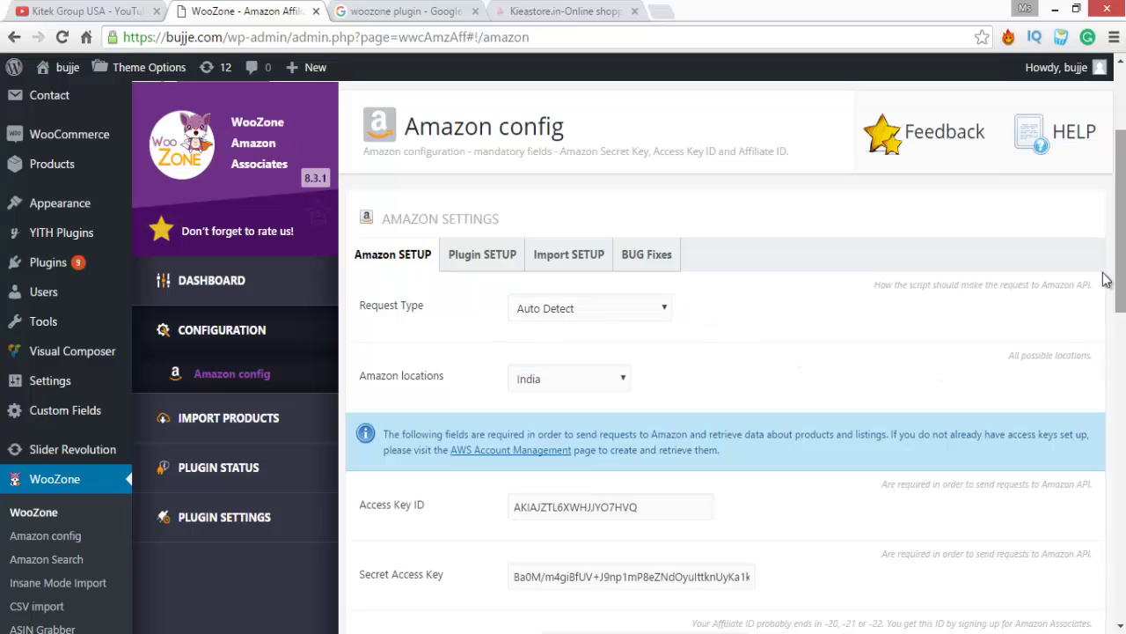
Set the Main Affiliate ID to India.
drag(1121, 279, 1123, 474)
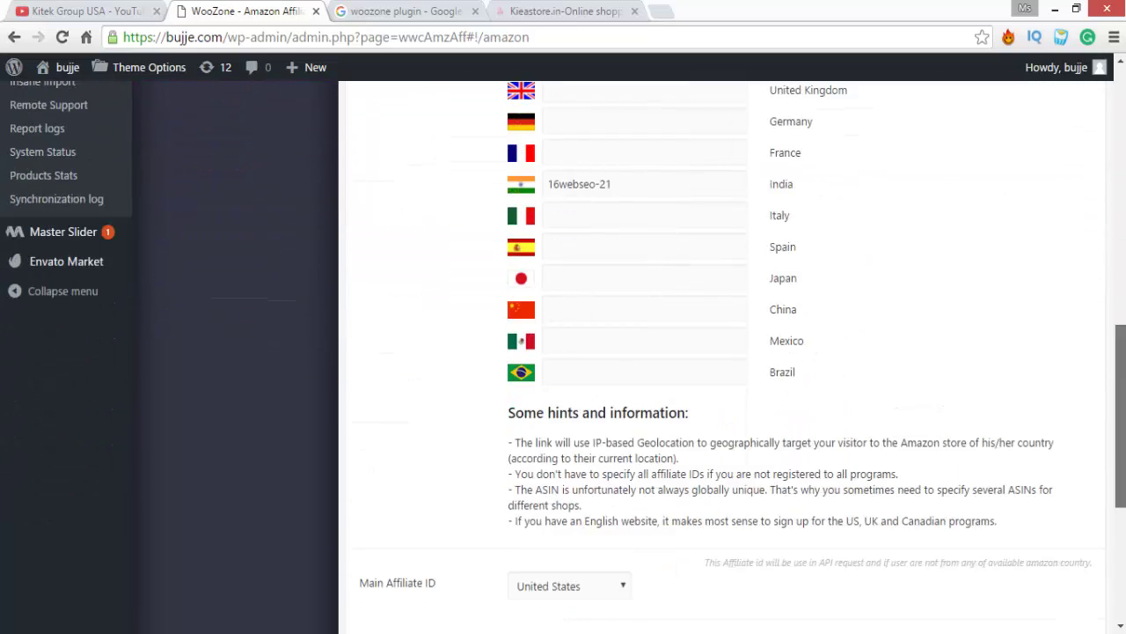
scroll(1123, 475, down, 3)
click(563, 350)
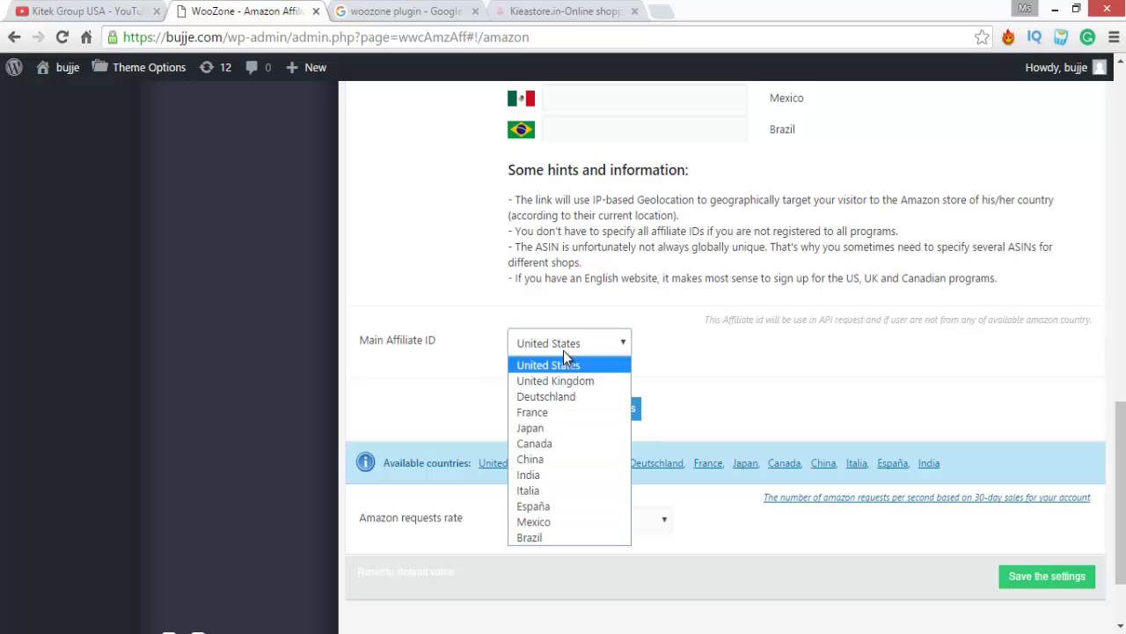
key(i)
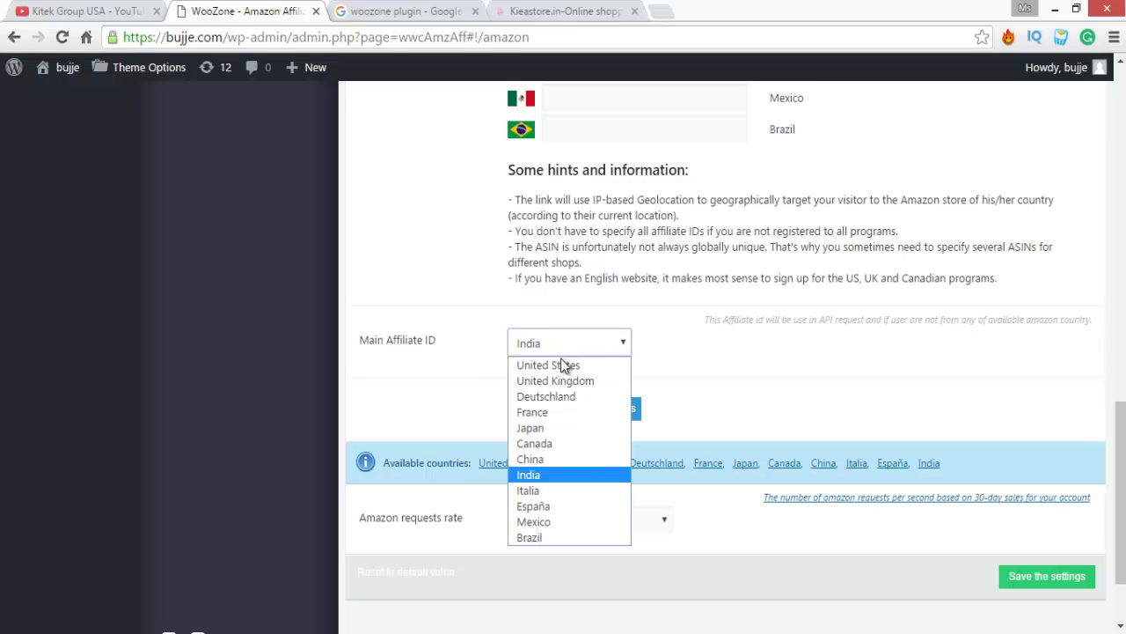
click(542, 475)
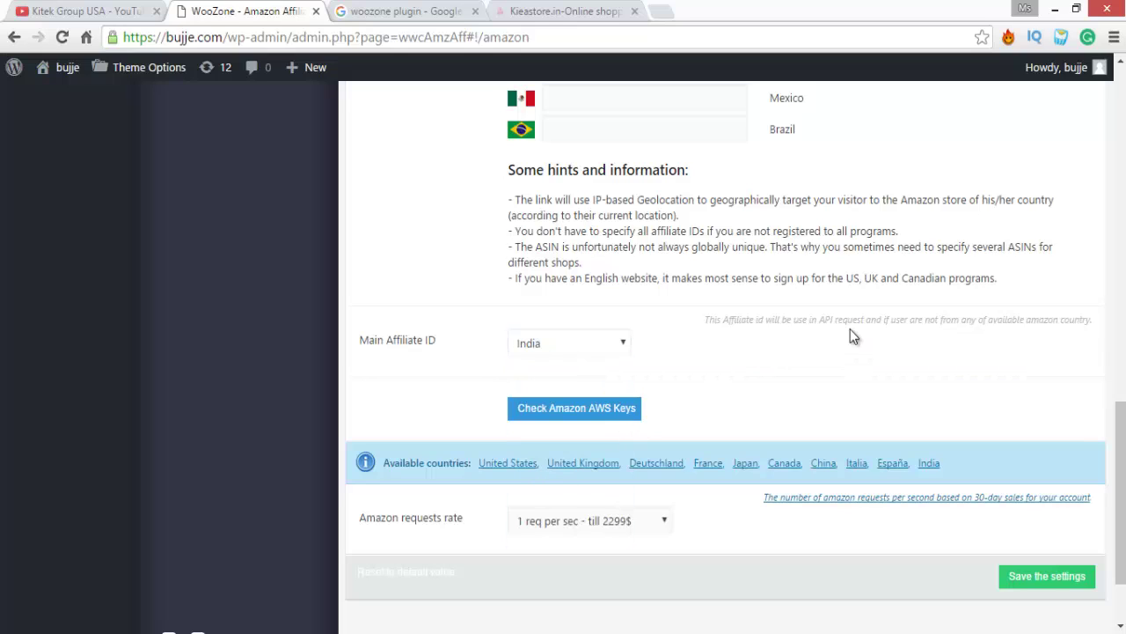
Recheck the Amazon locations choice and save the Amazon SETUP settings.
scroll(574, 495, up, 11)
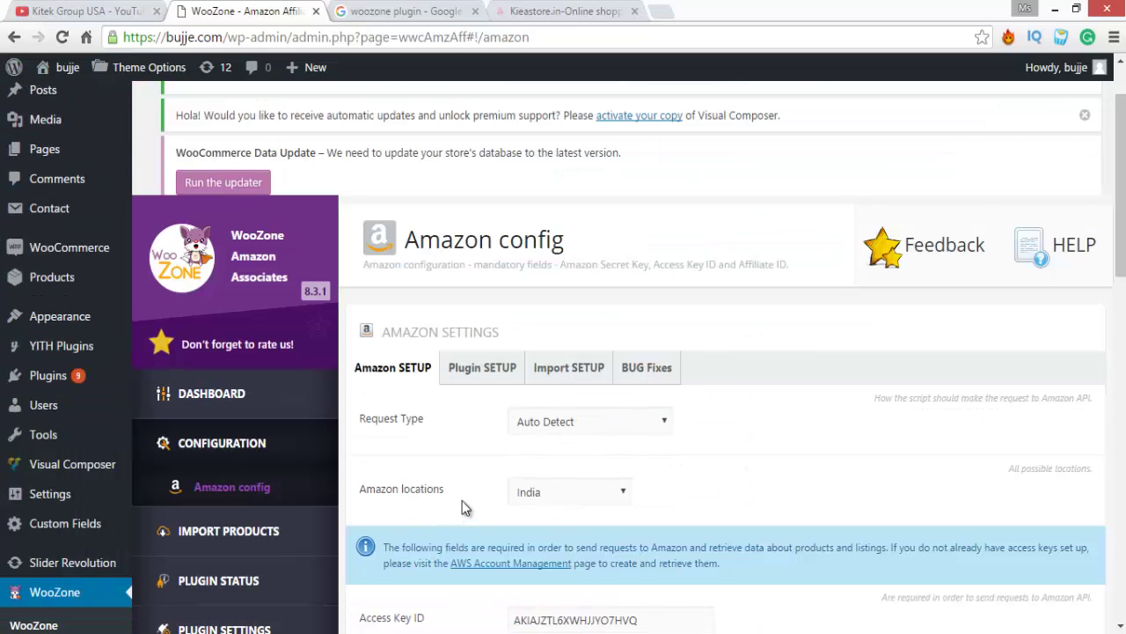
key(space)
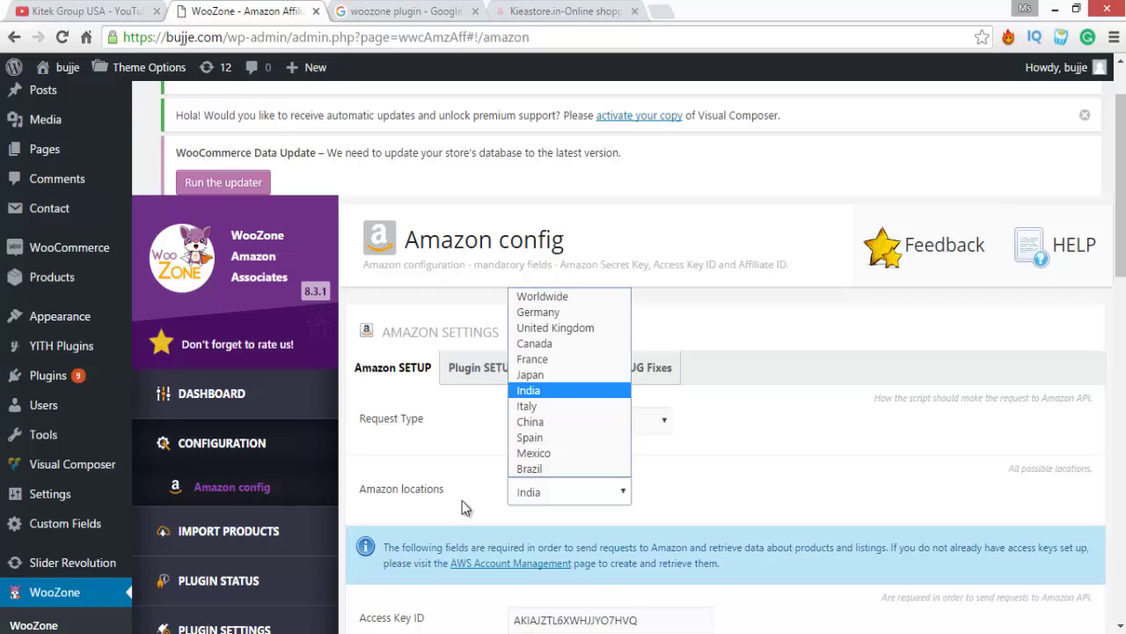
click(465, 507)
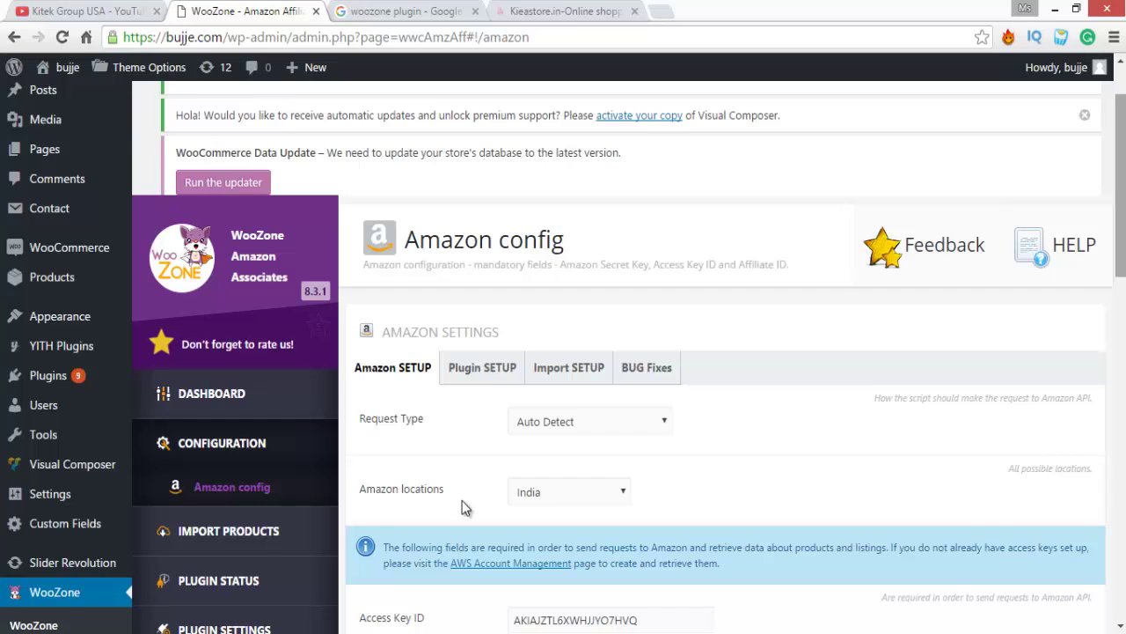
scroll(464, 508, down, 2)
scroll(464, 508, down, 9)
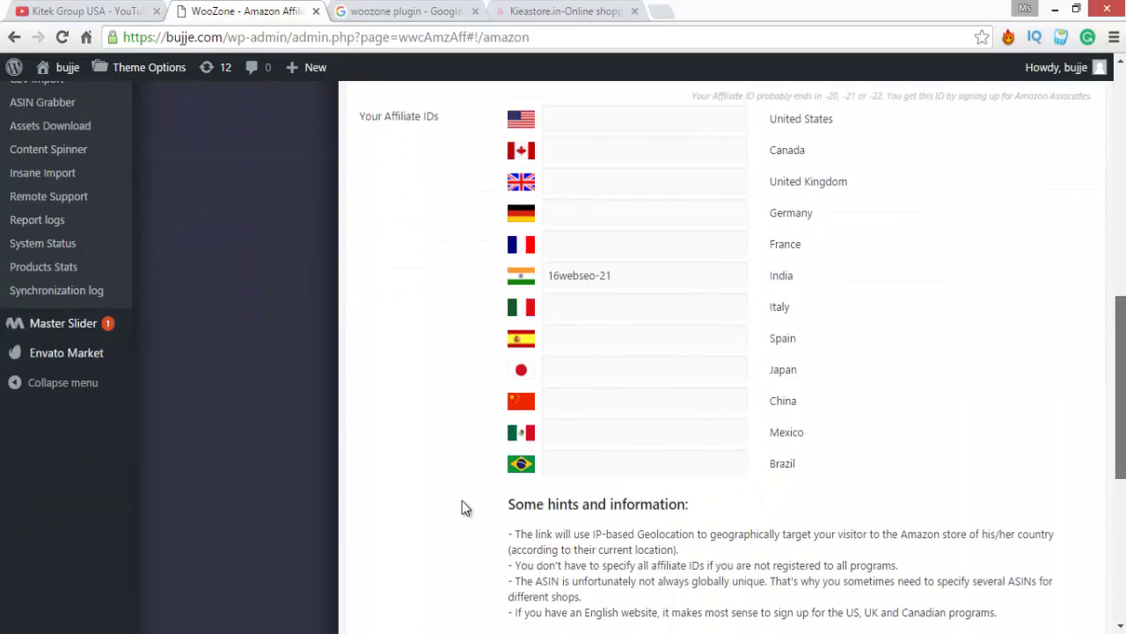
scroll(462, 502, down, 2)
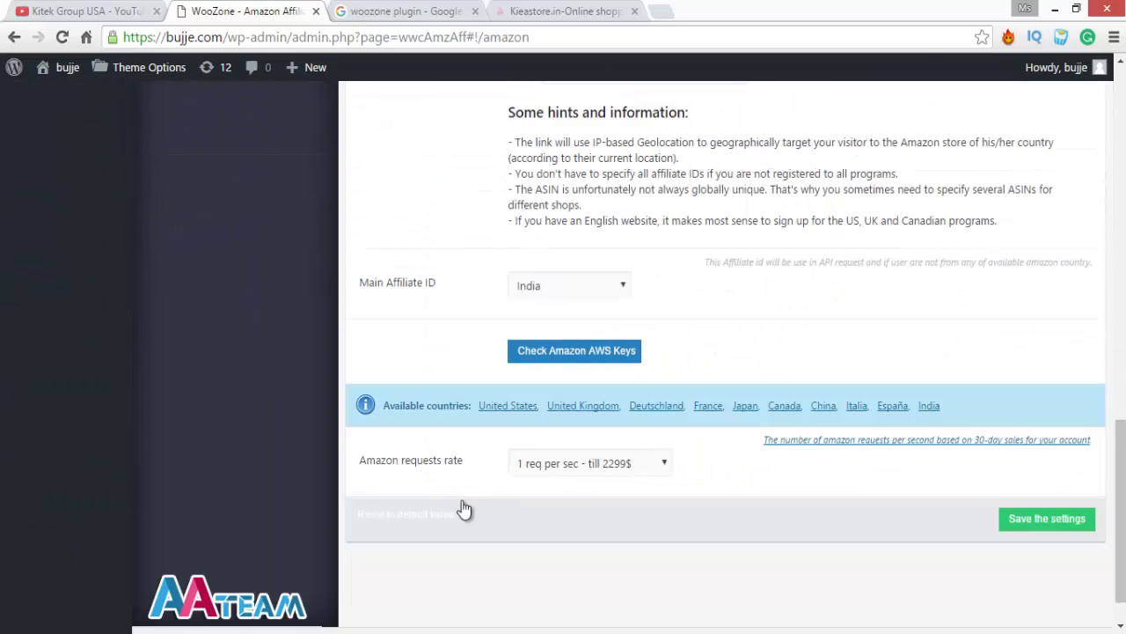
click(465, 509)
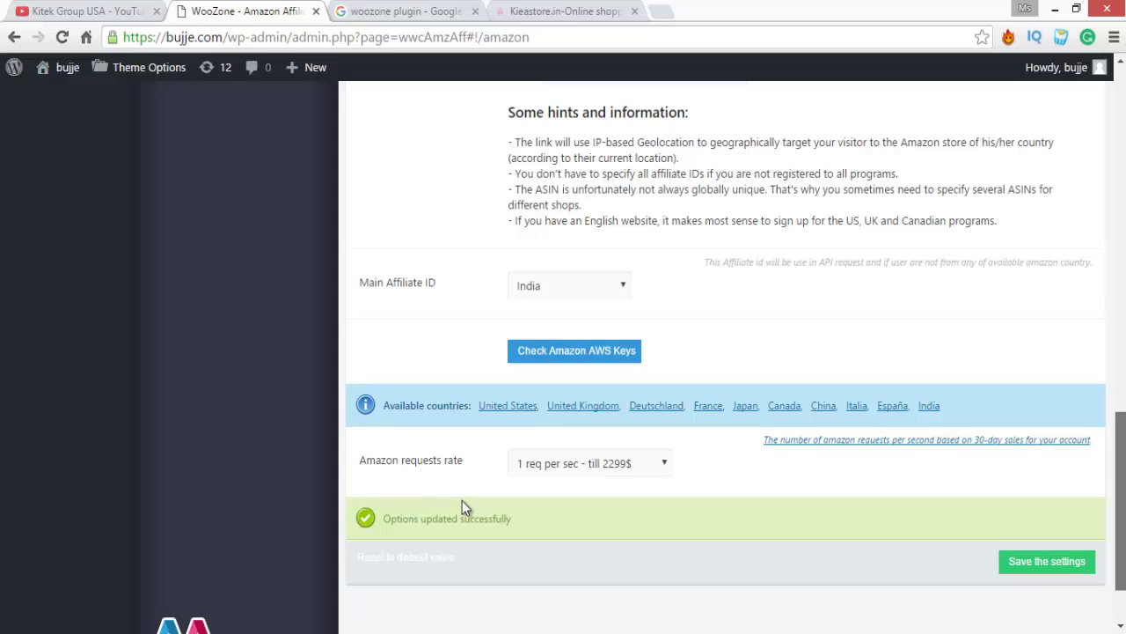
Open the Advanced Search module from the WooZone dashboard and check its Import in options, keeping Use category from Amazon.
scroll(464, 509, up, 15)
scroll(464, 508, down, 3)
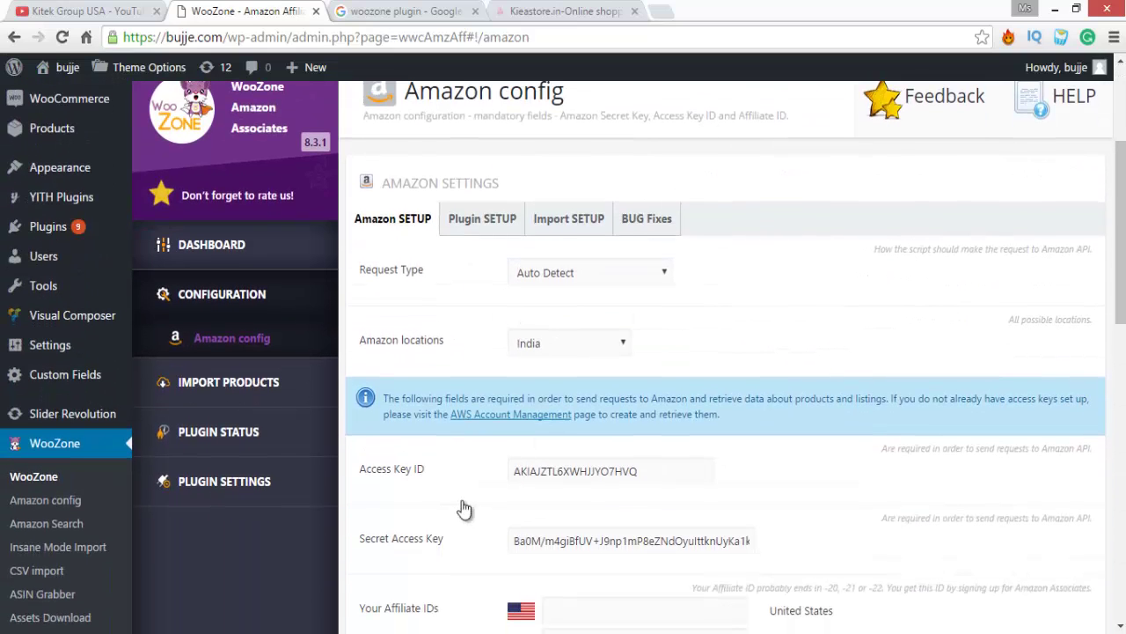
click(212, 245)
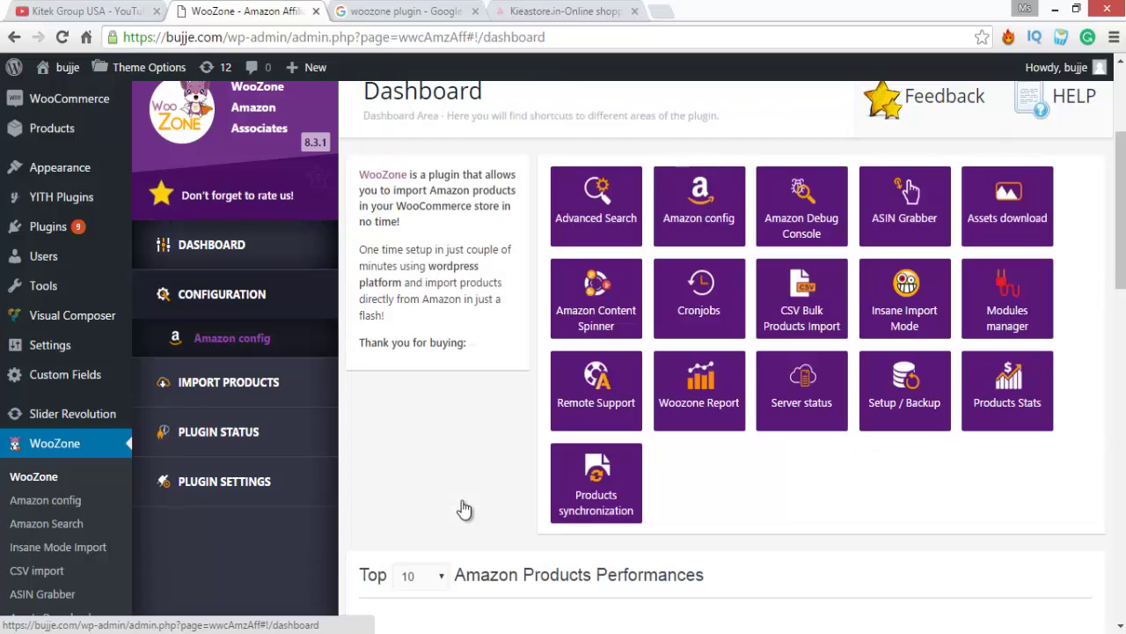
click(596, 203)
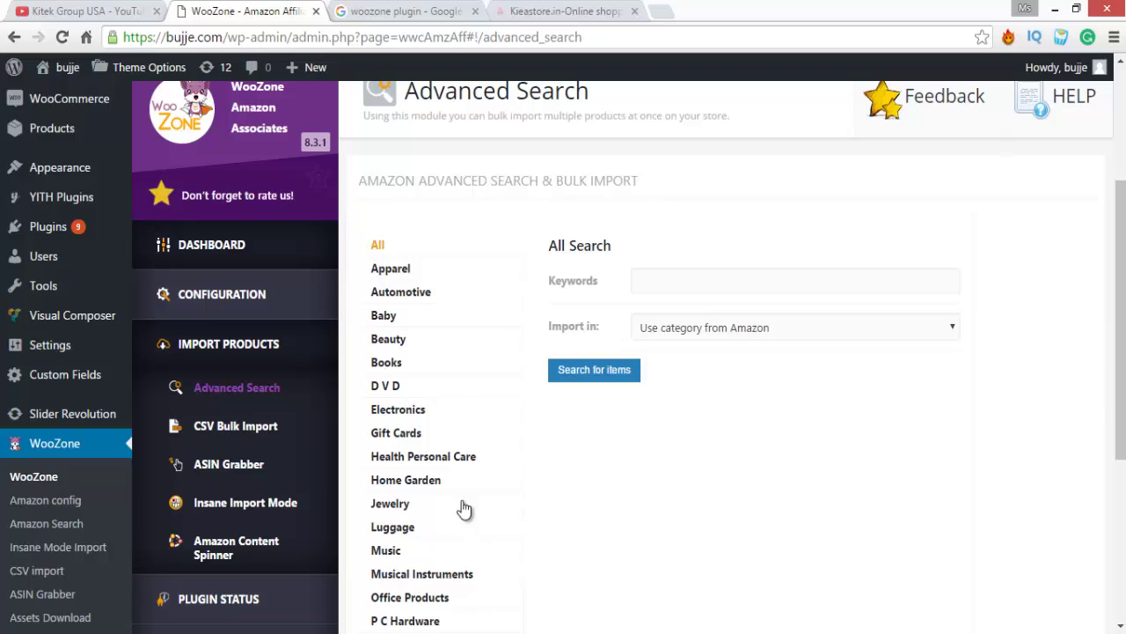
click(792, 327)
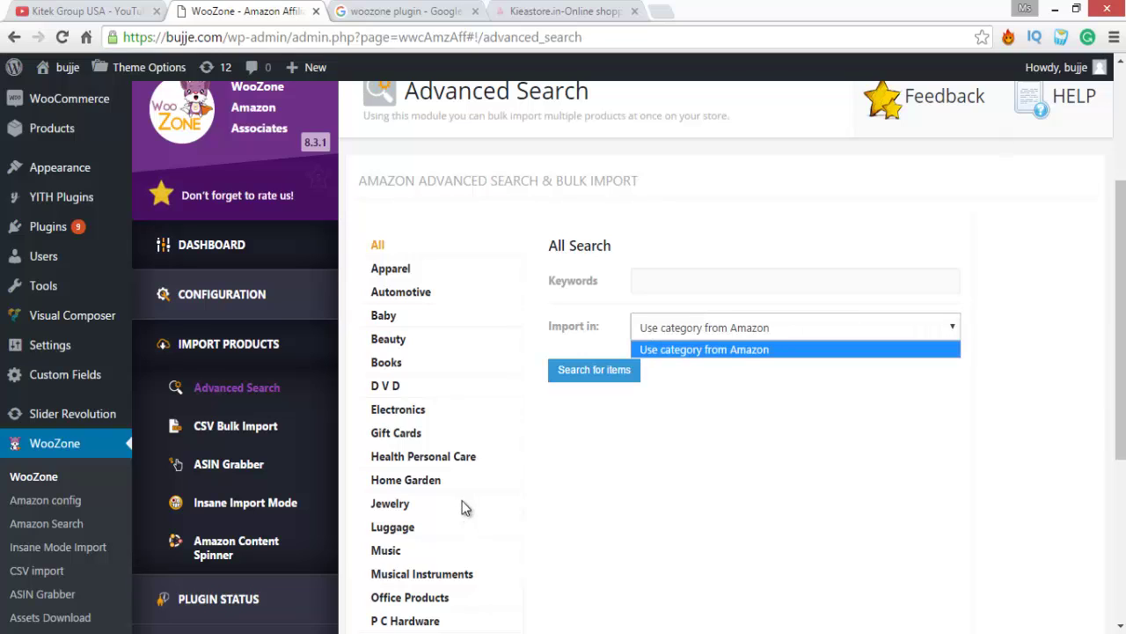
click(704, 349)
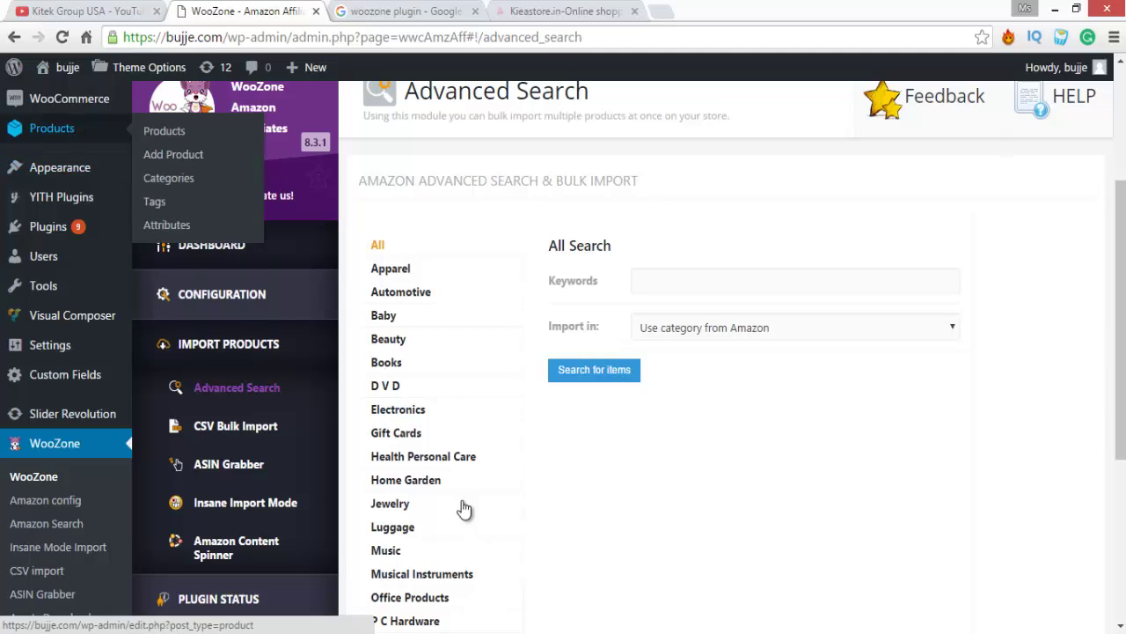
Add a WooCommerce product category named Clothes with the slug Clothes and check it in the category list.
click(169, 178)
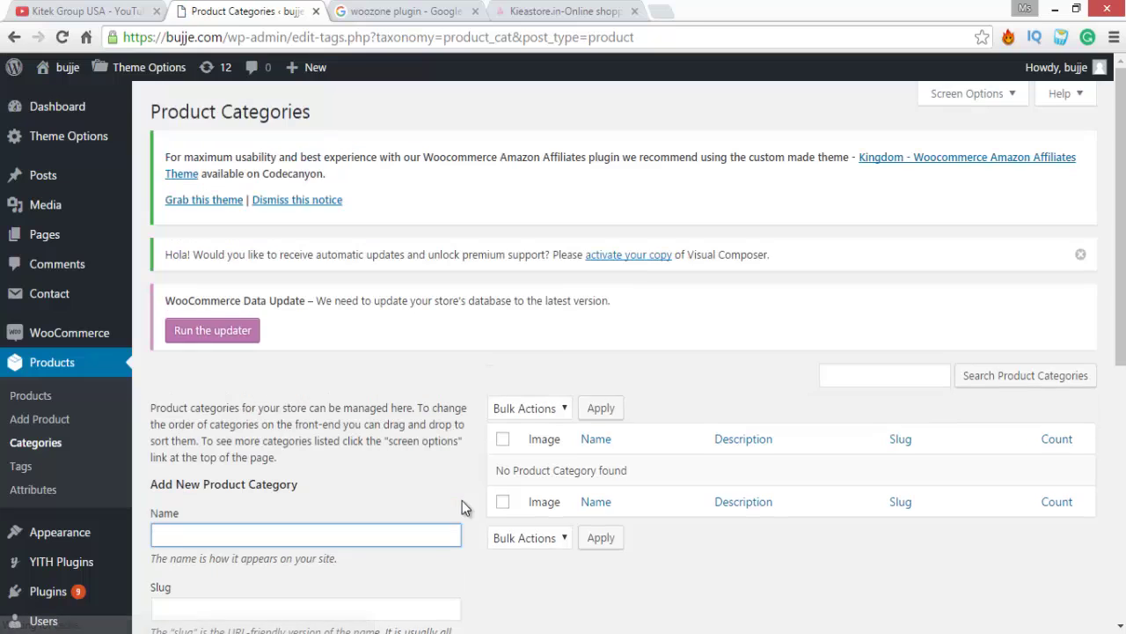
text(Clothes)
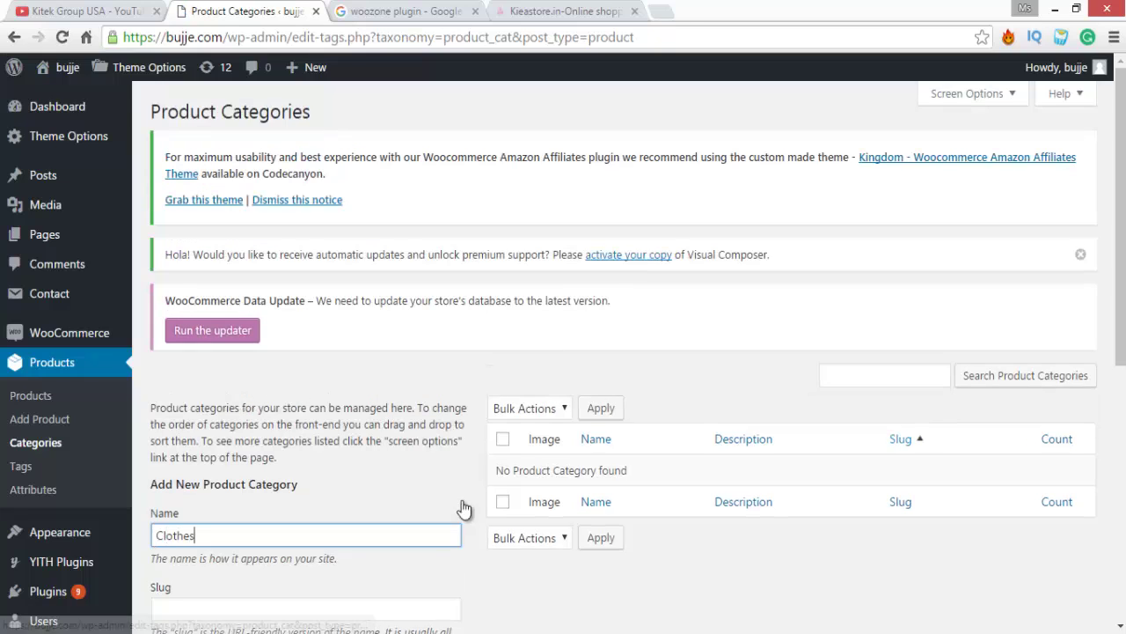
scroll(462, 500, down, 2)
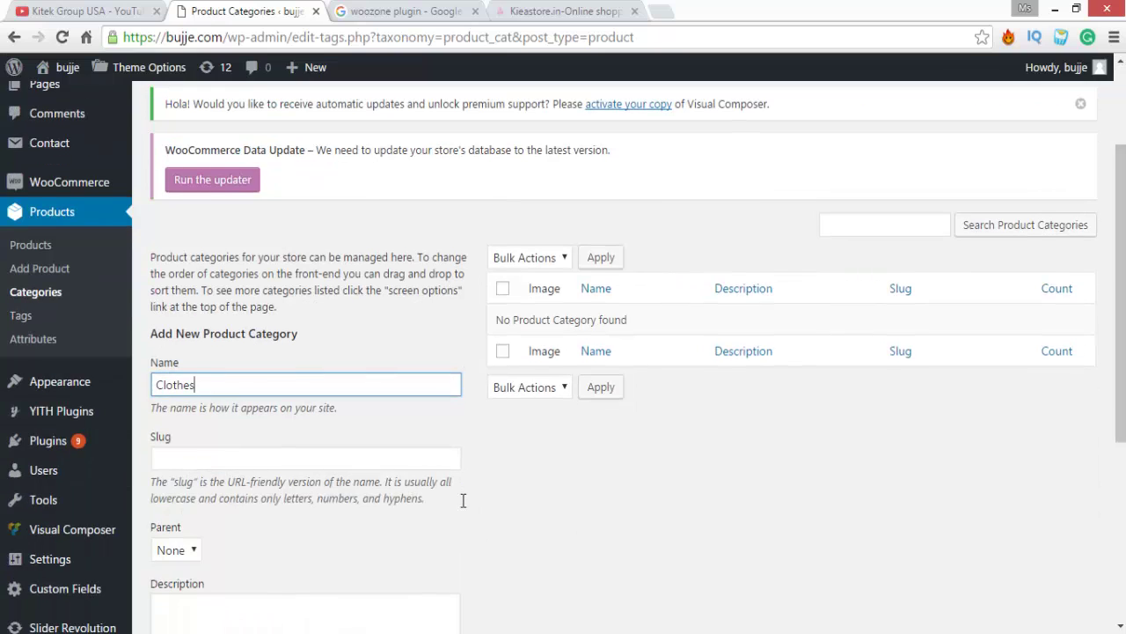
key(Tab)
text(Clothes)
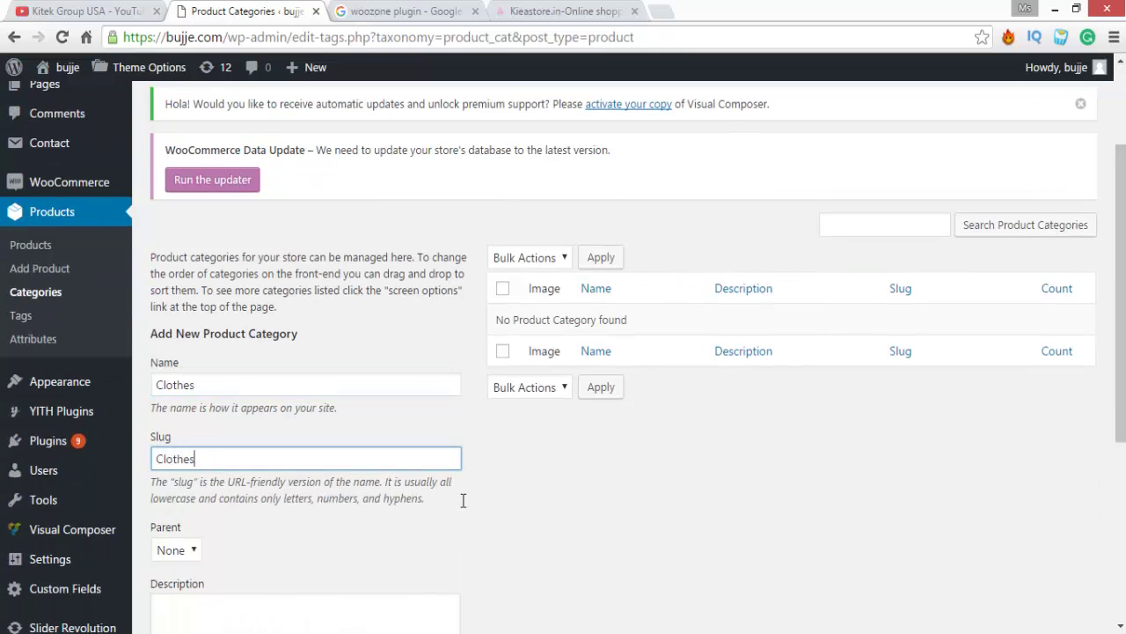
scroll(462, 500, down, 4)
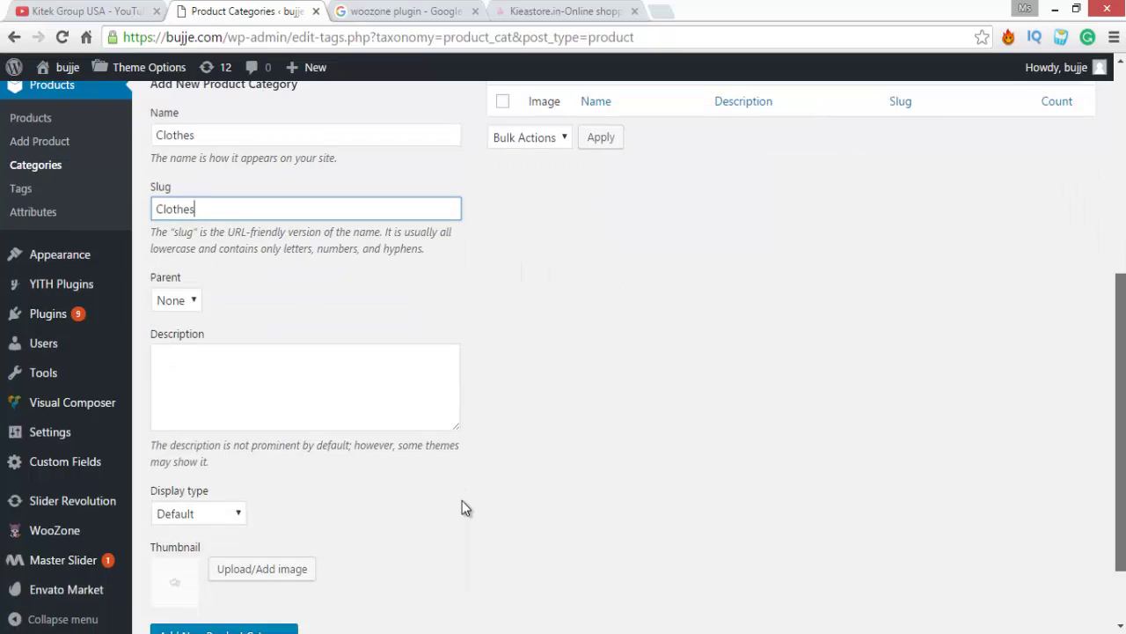
key(Return)
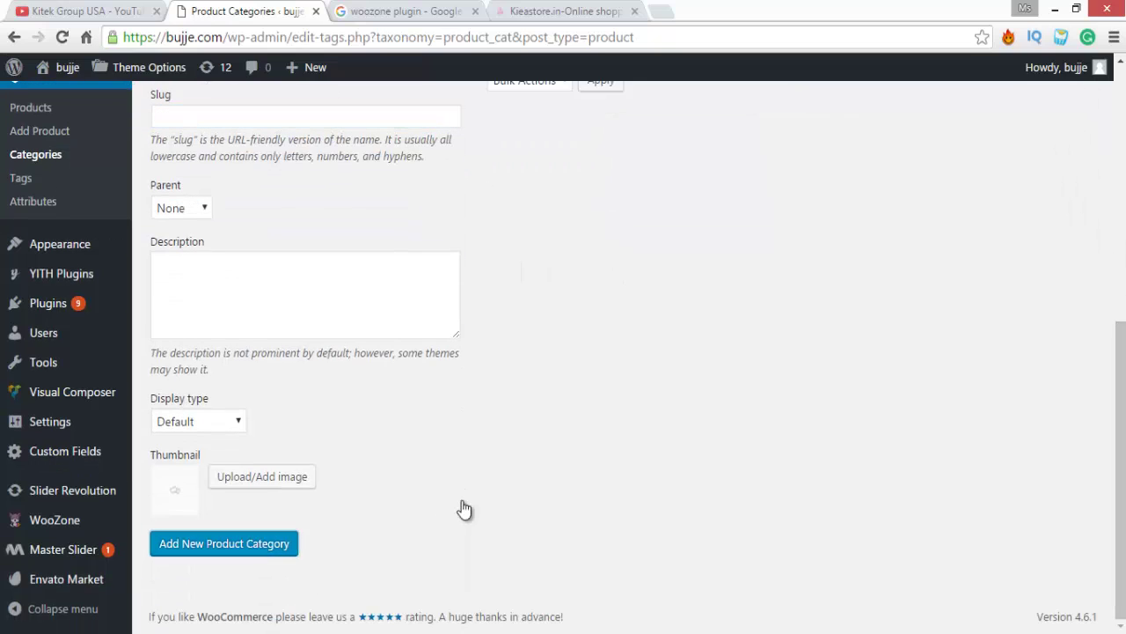
scroll(462, 500, up, 4)
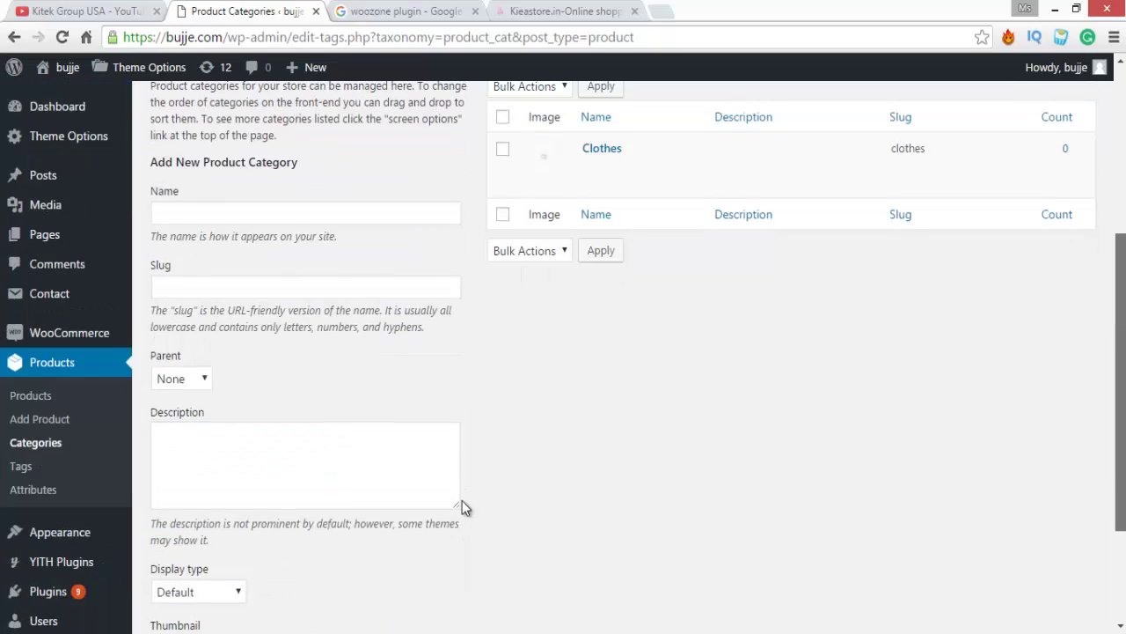
key(Tab)
key(Tab)
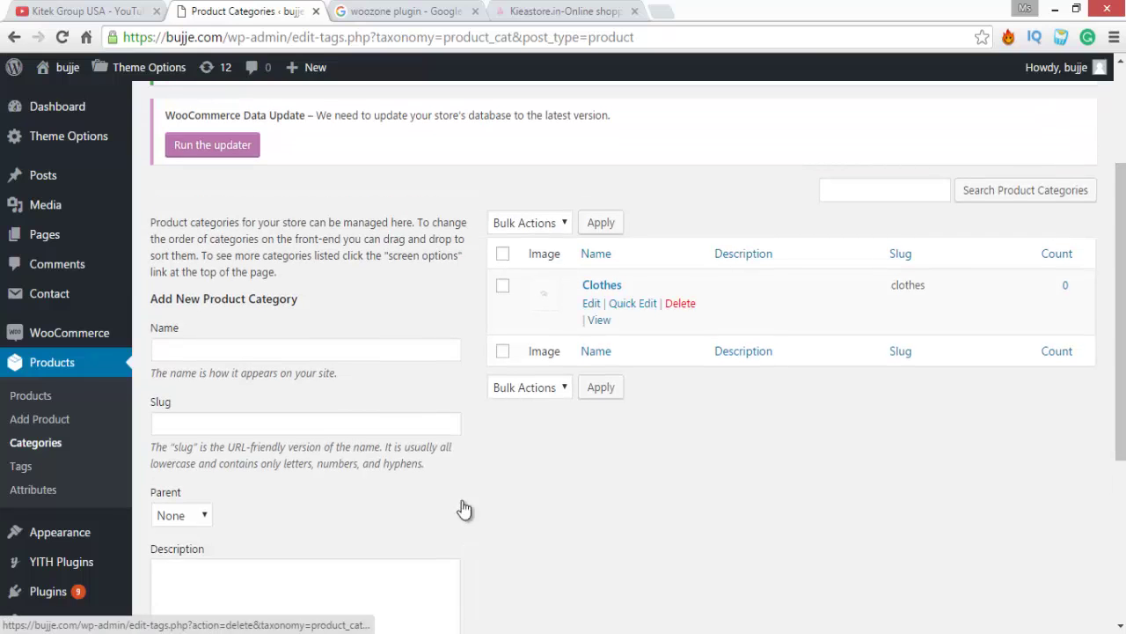
key(Tab)
key(Return)
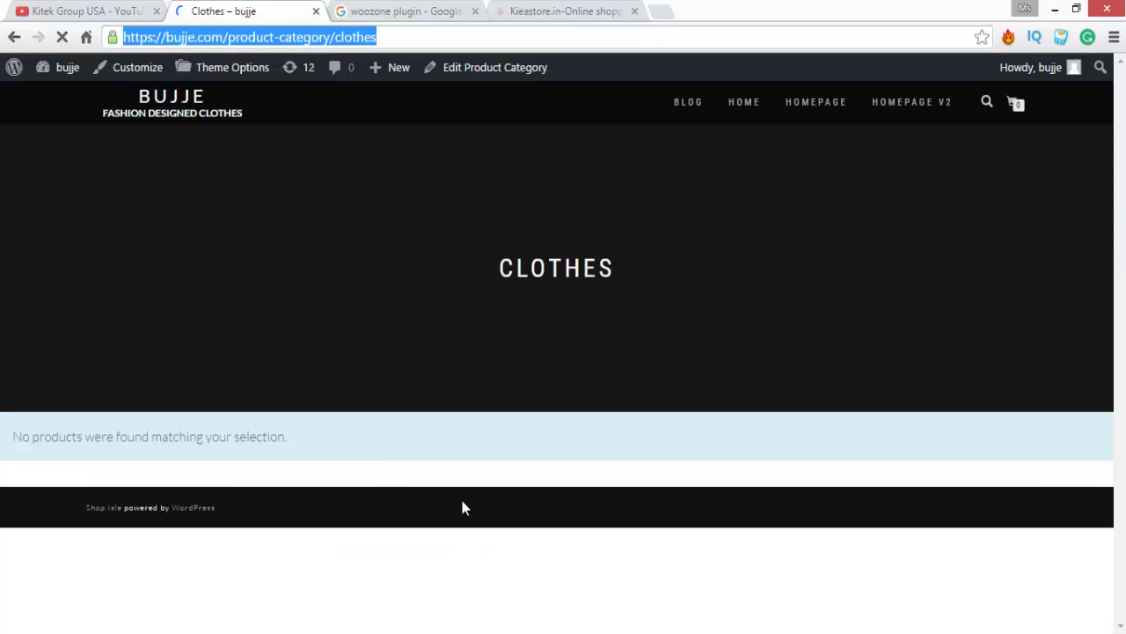
key(ctrl+t)
text(https://bujje.com/product-category/clothes)
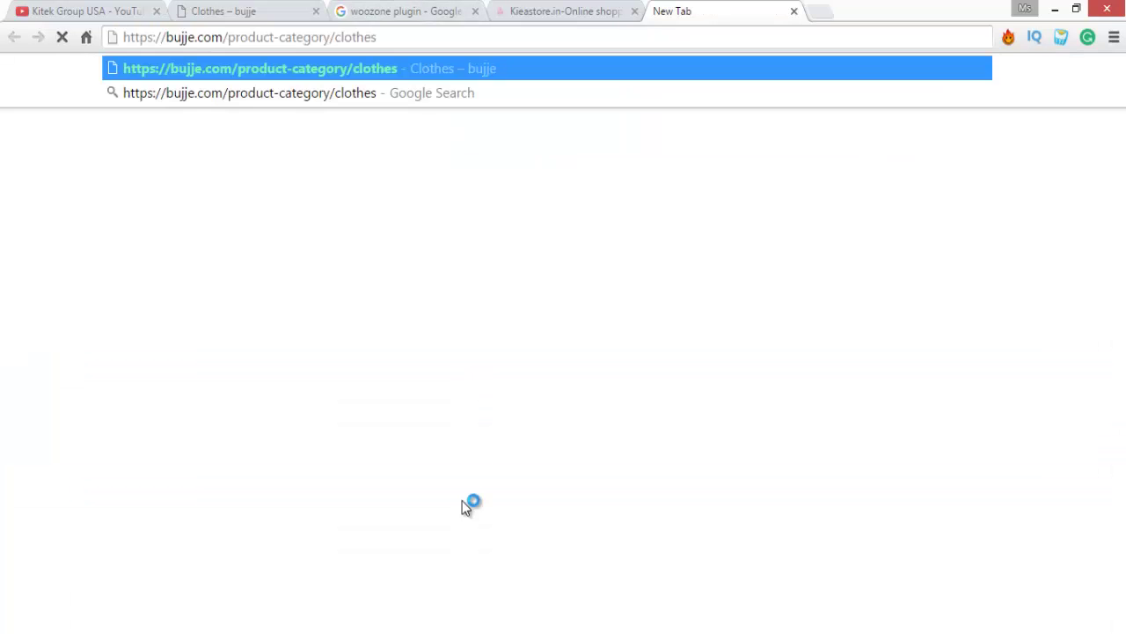
key(Return)
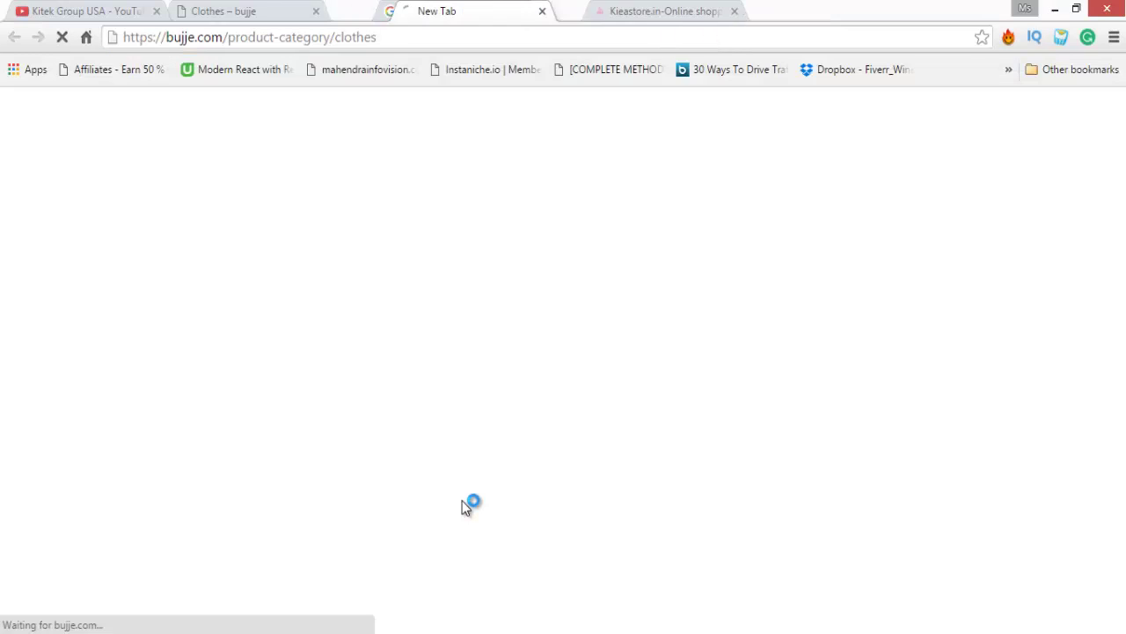
key(ctrl+shift+Tab)
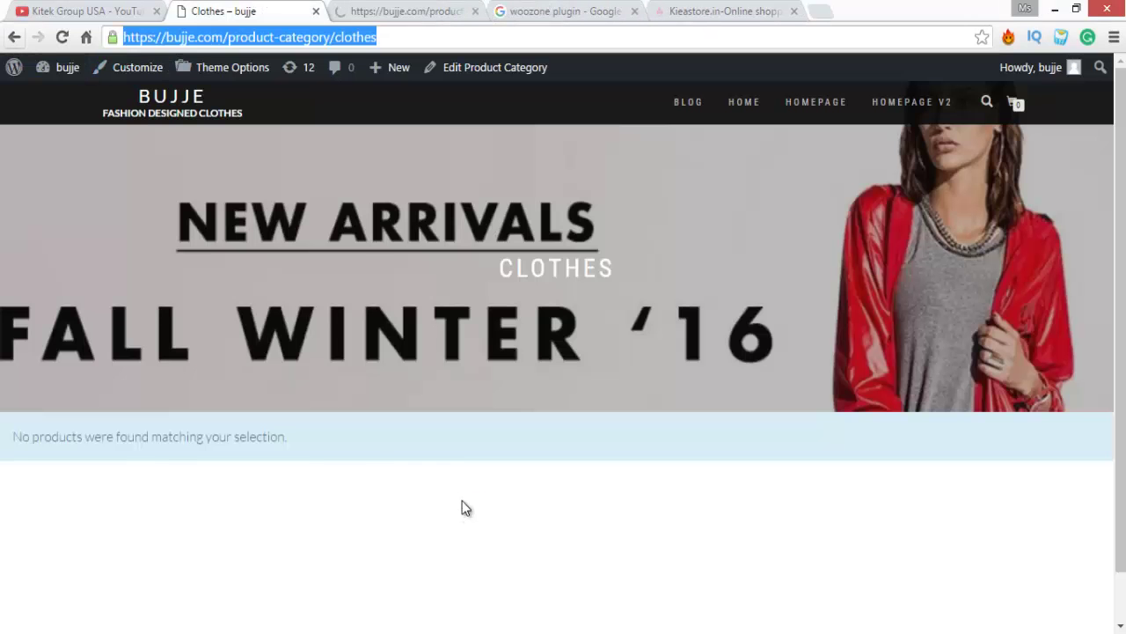
Return to the WooZone dashboard and open the Advanced Search module.
key(alt+Left)
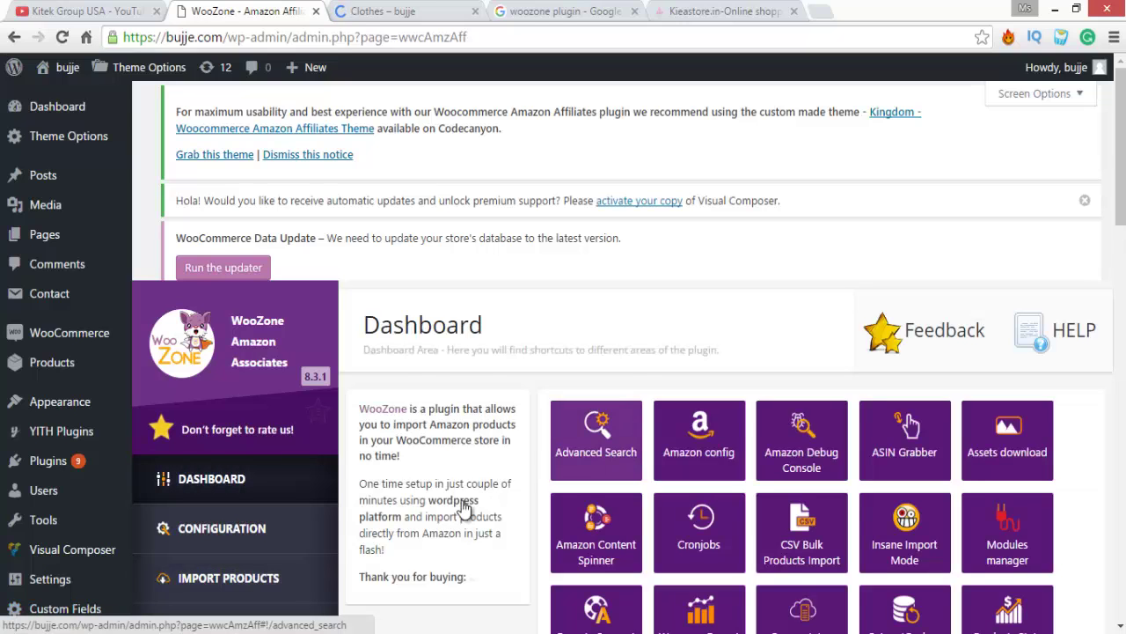
scroll(463, 509, down, 2)
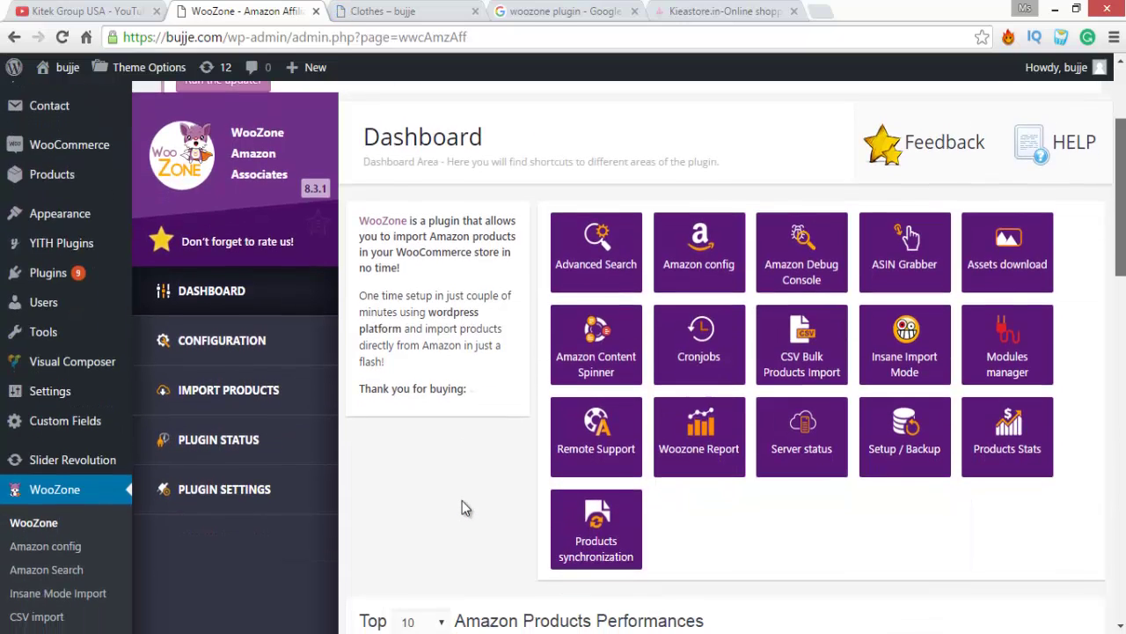
key(shift+Tab)
key(Return)
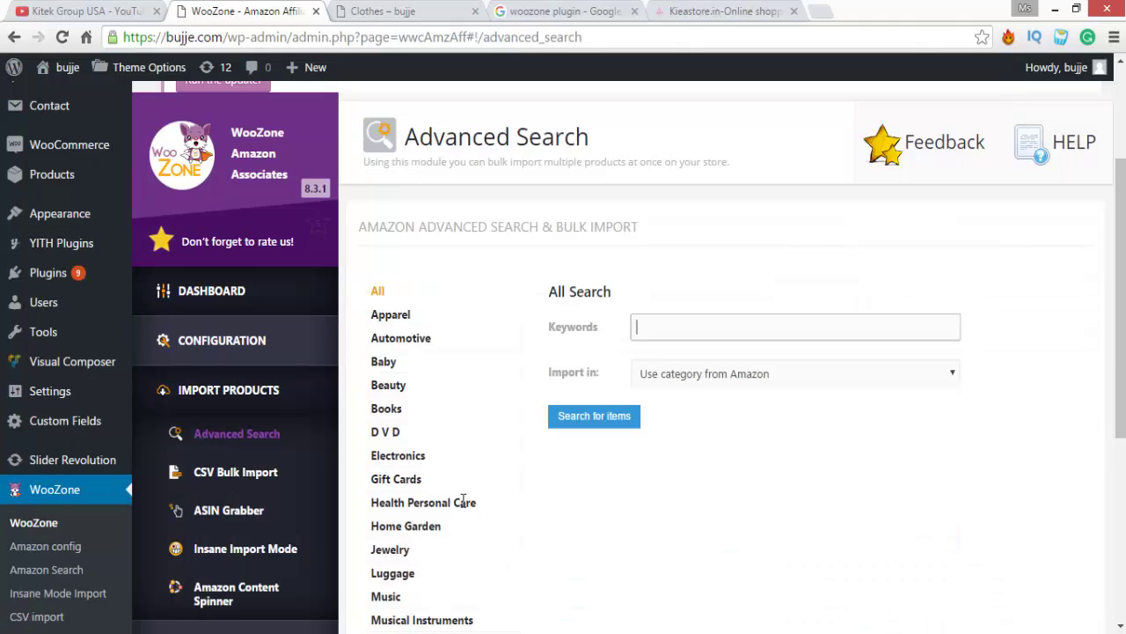
Search Amazon for items with the keyword clothes, choosing Clothes as the category to import in.
text(clothes)
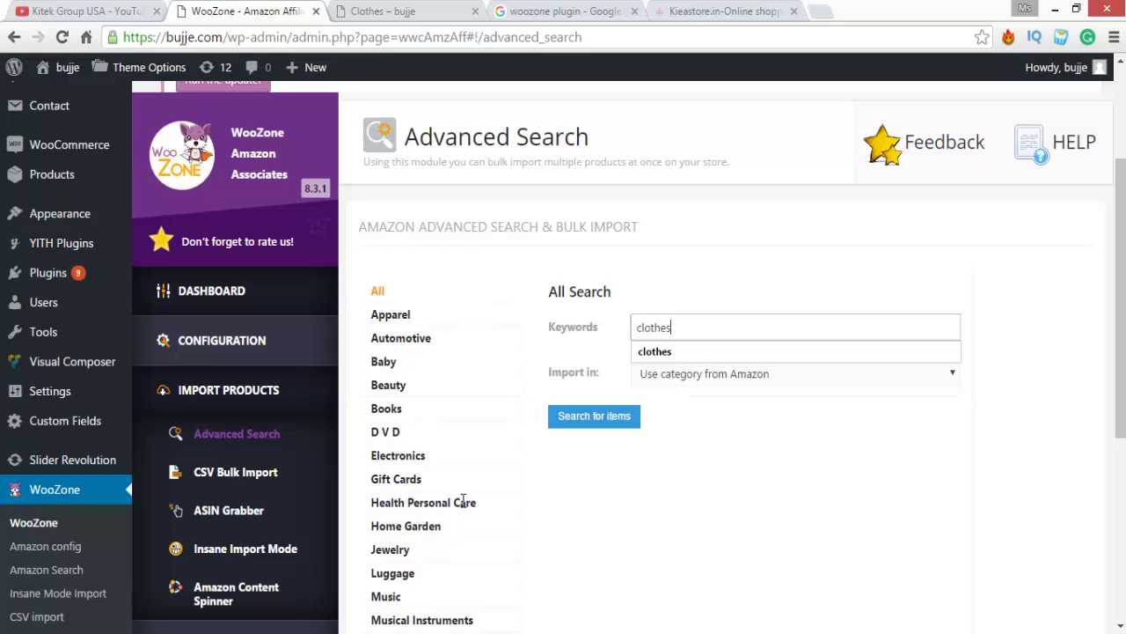
key(Down)
key(Down)
key(Return)
key(Tab)
key(space)
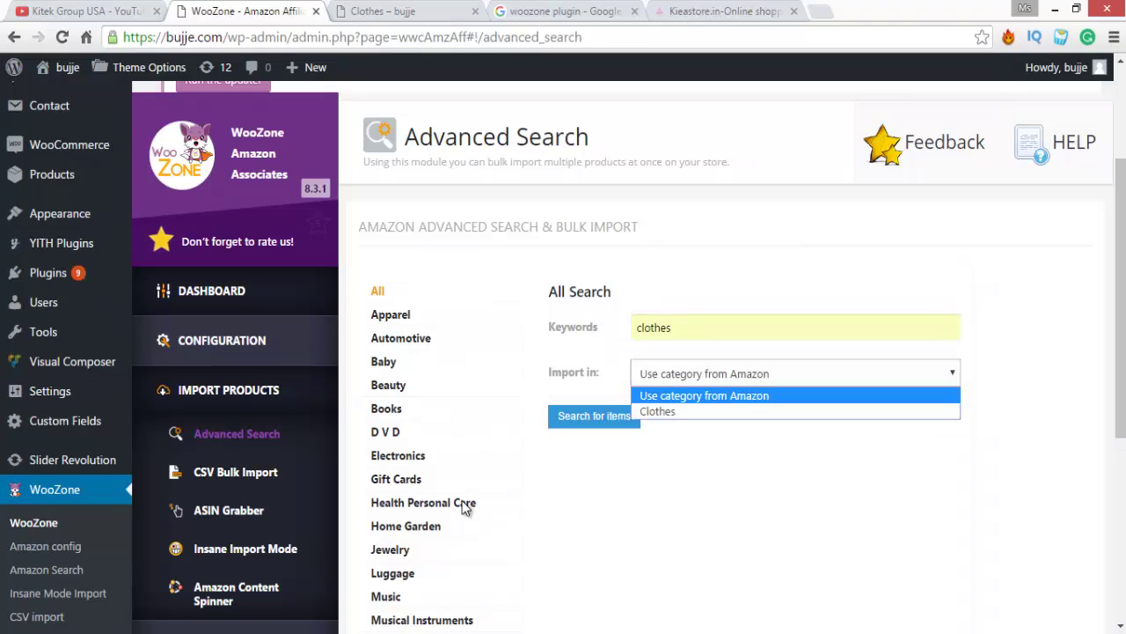
key(Down)
key(Return)
key(Tab)
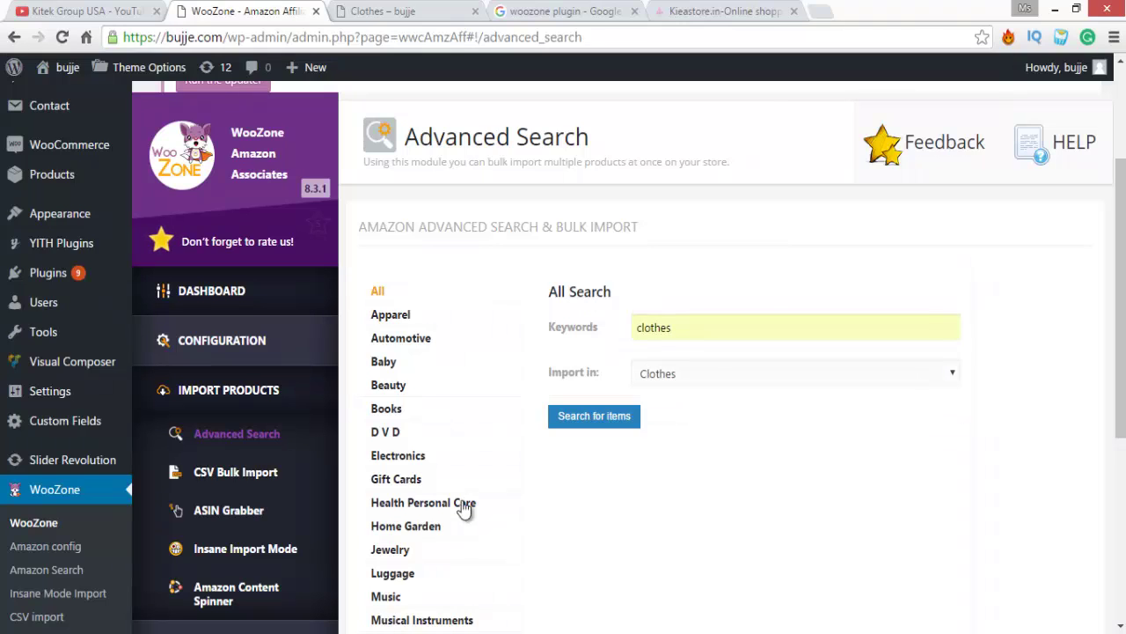
key(Return)
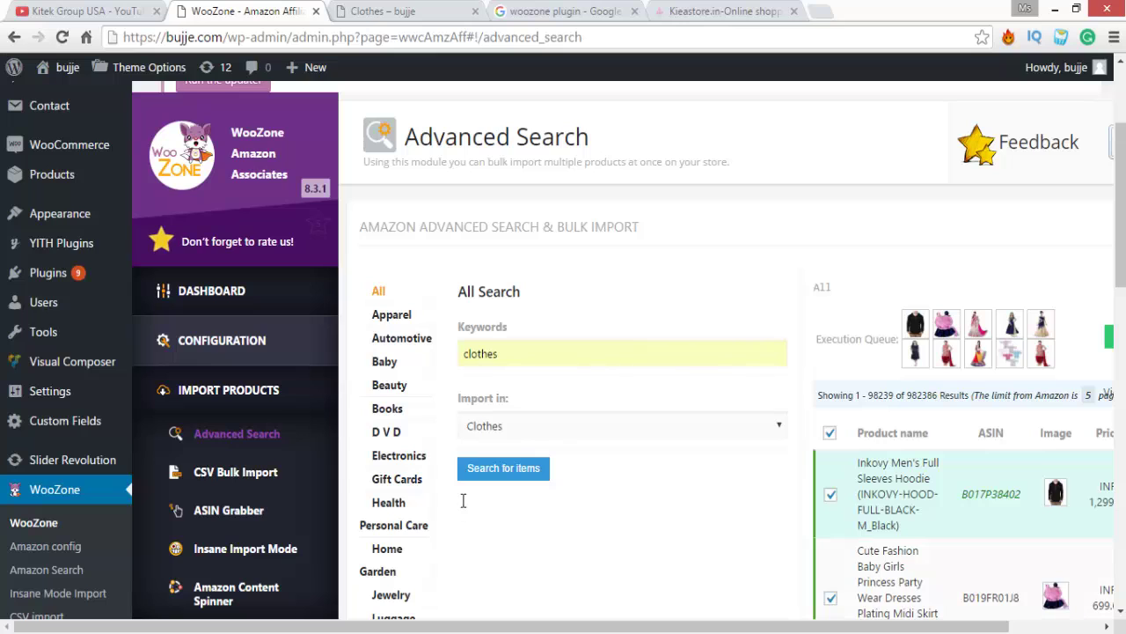
Refine the keywords to women clothes, rerun the item search and look through the product list.
scroll(463, 500, right, 3)
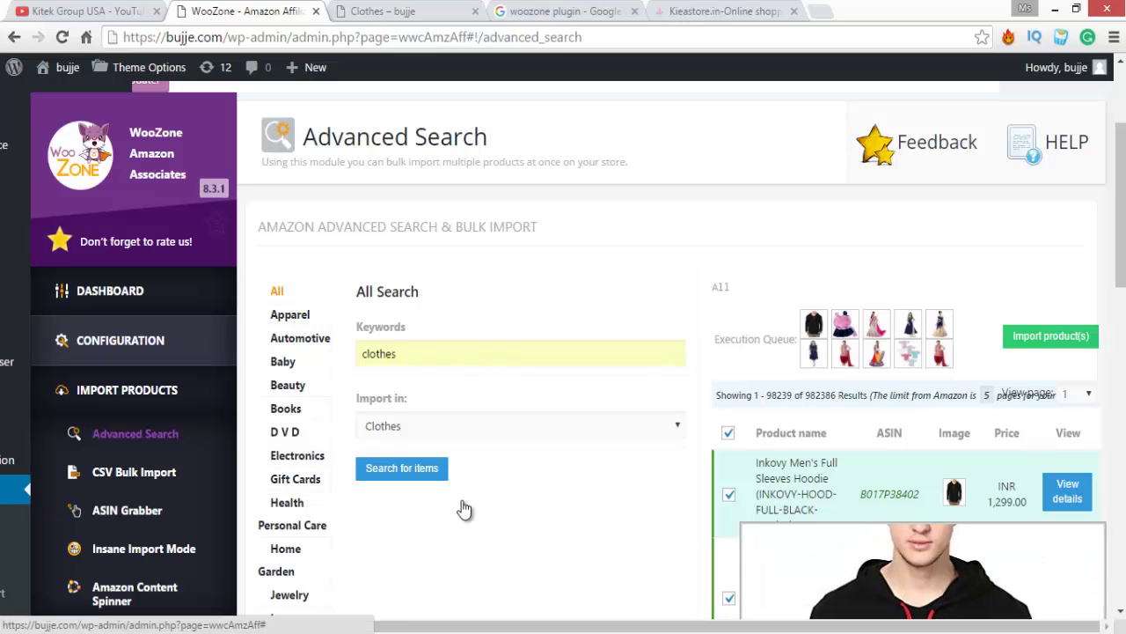
scroll(464, 508, down, 4)
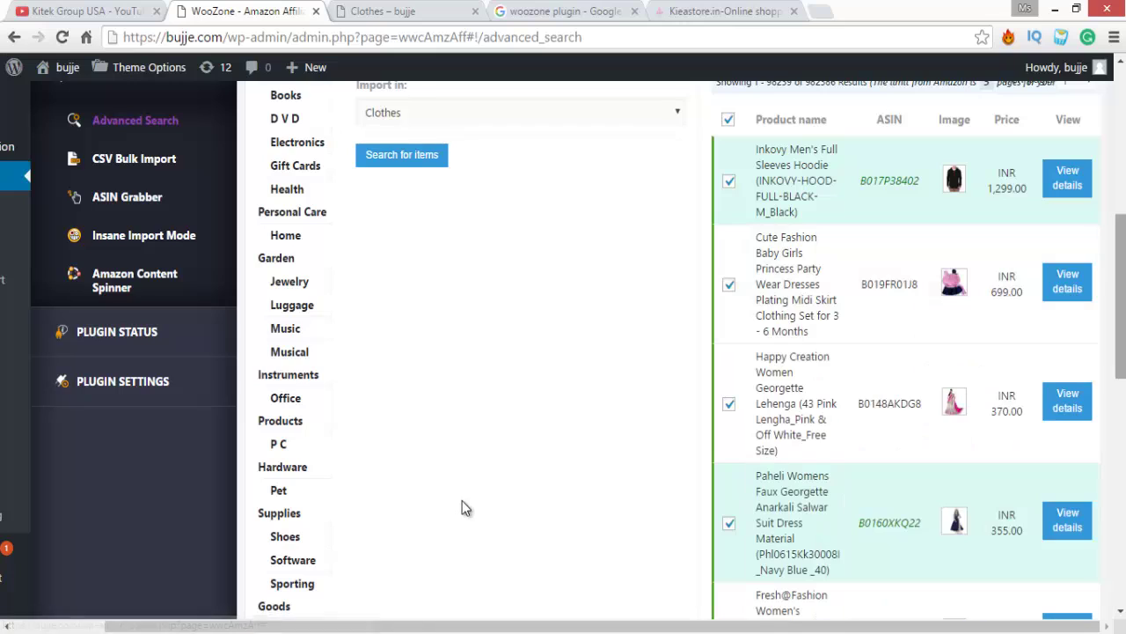
scroll(464, 509, up, 6)
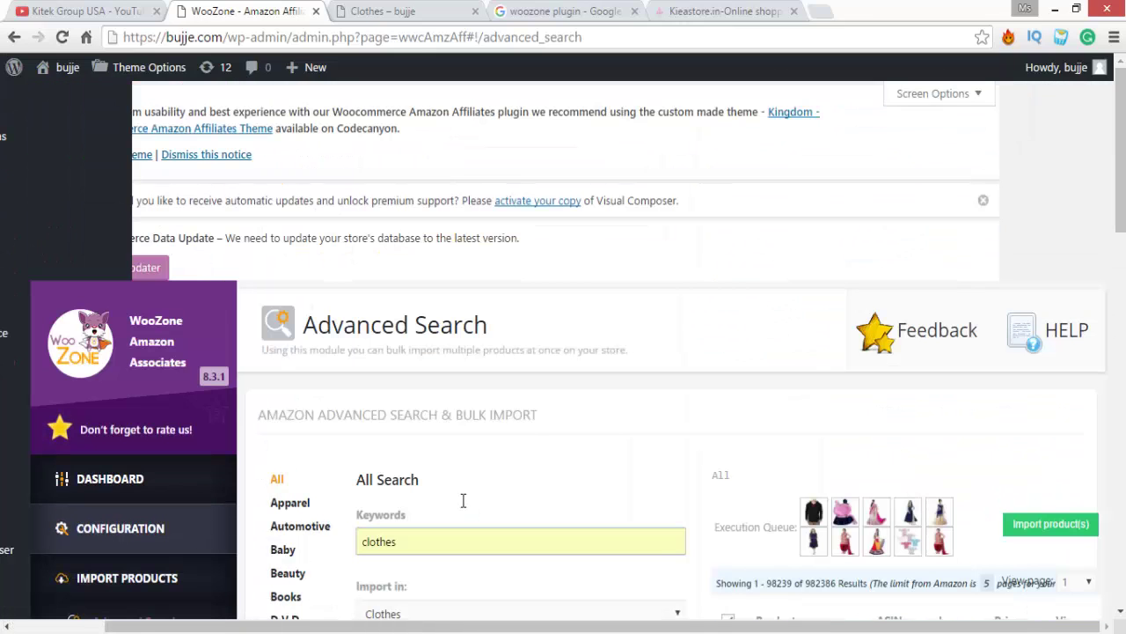
text(omen)
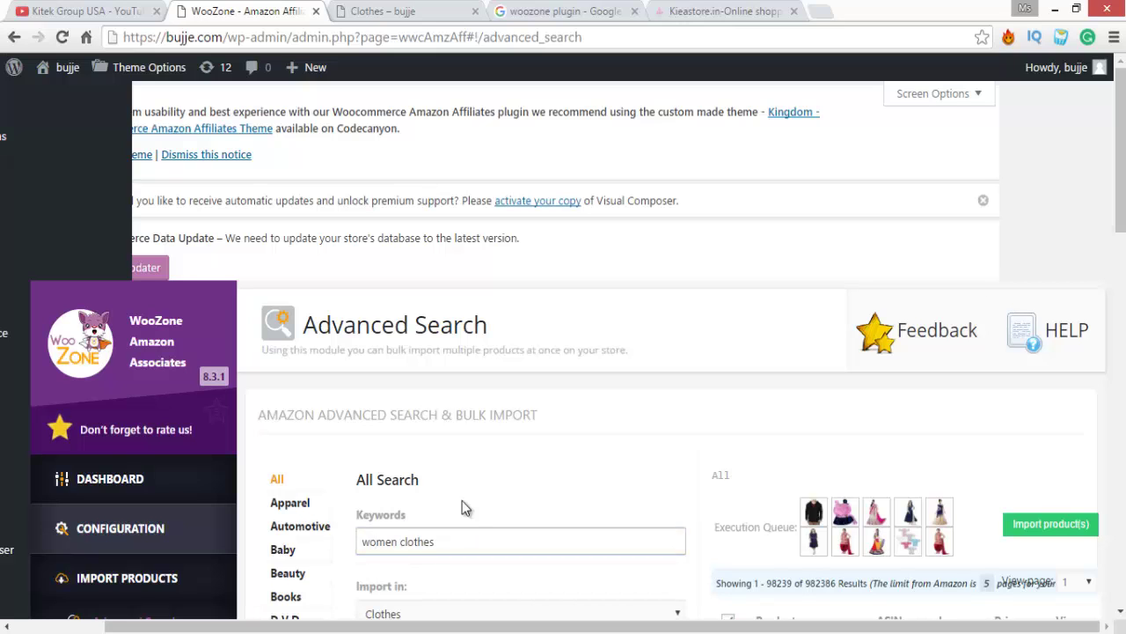
scroll(463, 508, down, 3)
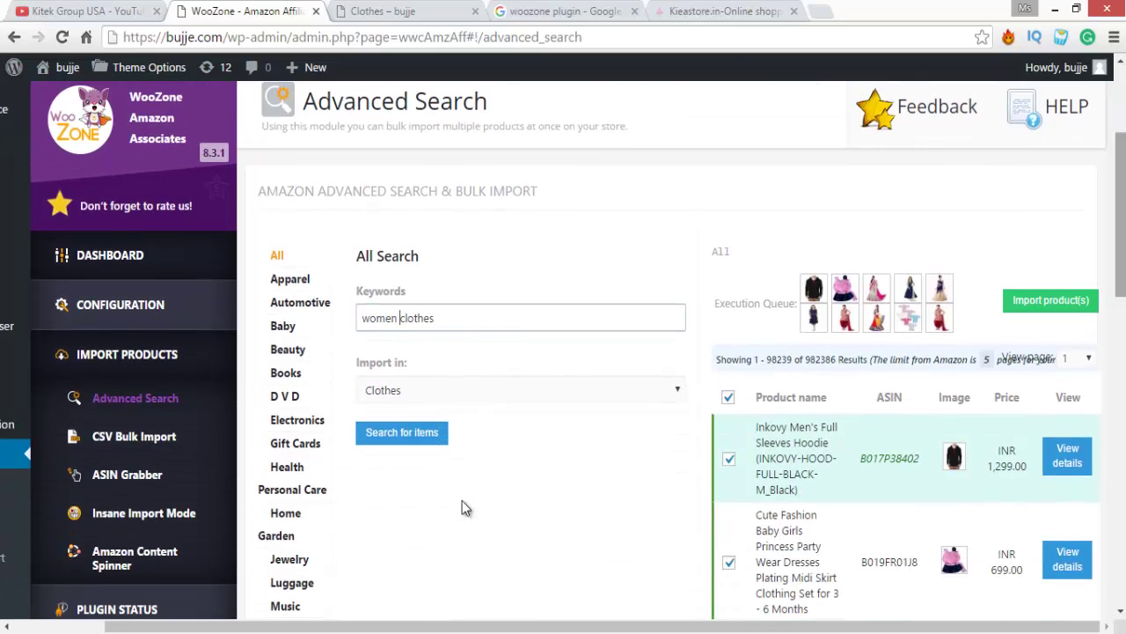
key(Return)
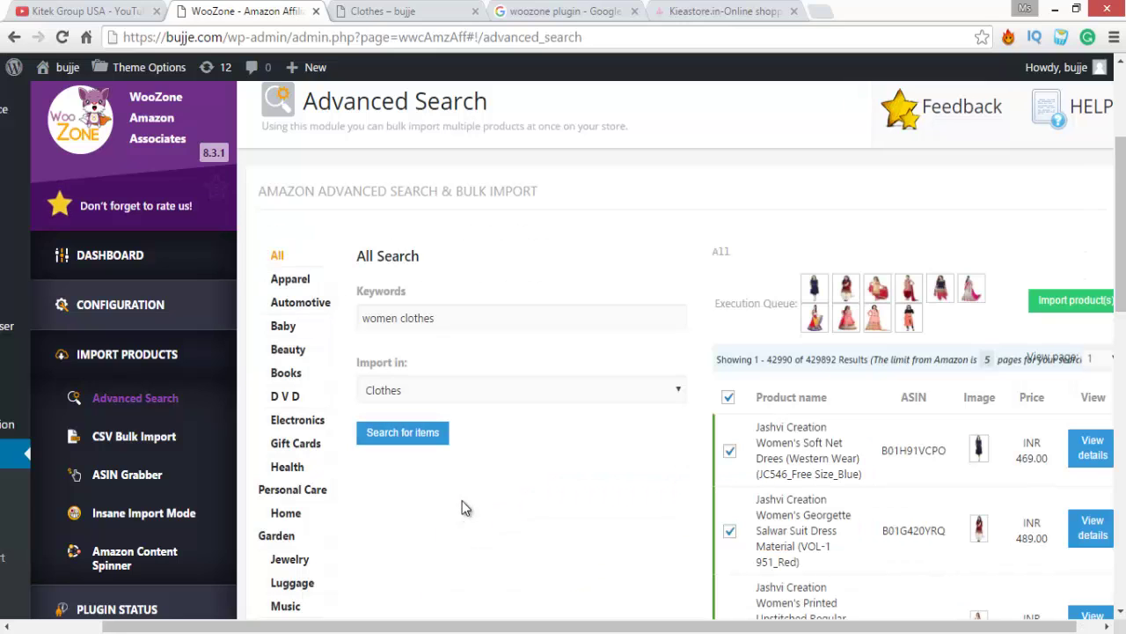
scroll(465, 508, right, 1)
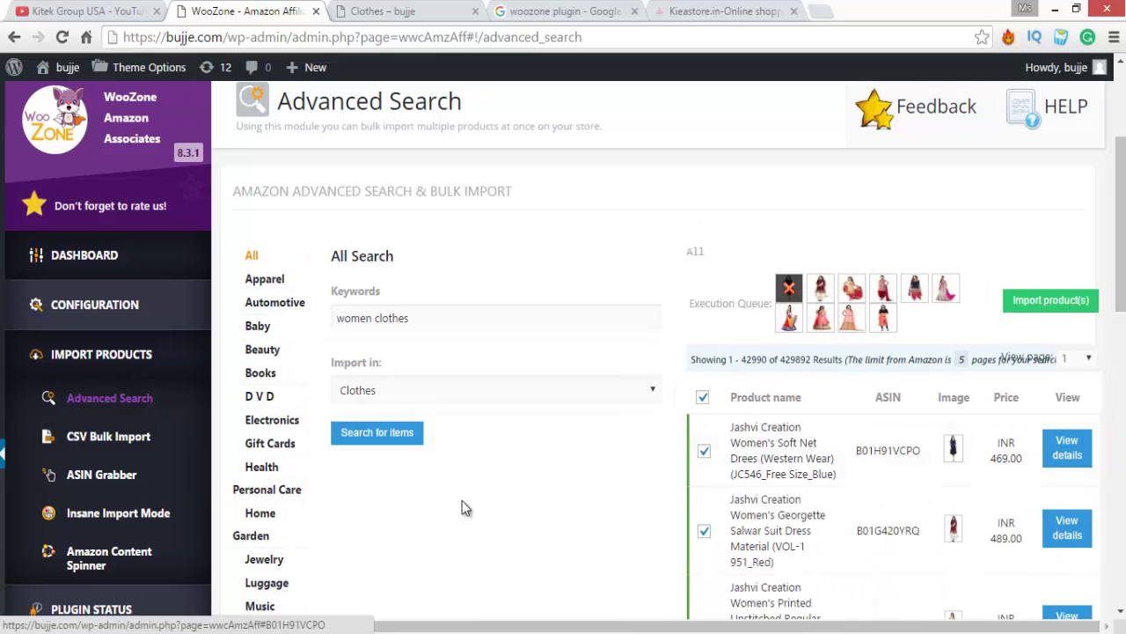
scroll(463, 506, down, 3)
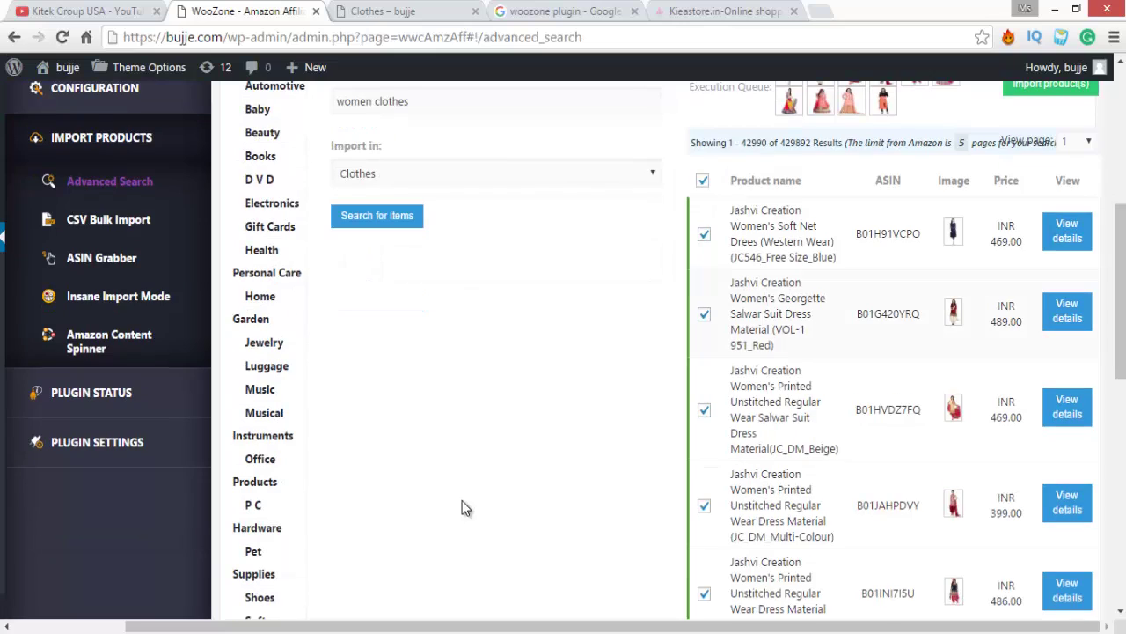
scroll(465, 509, down, 5)
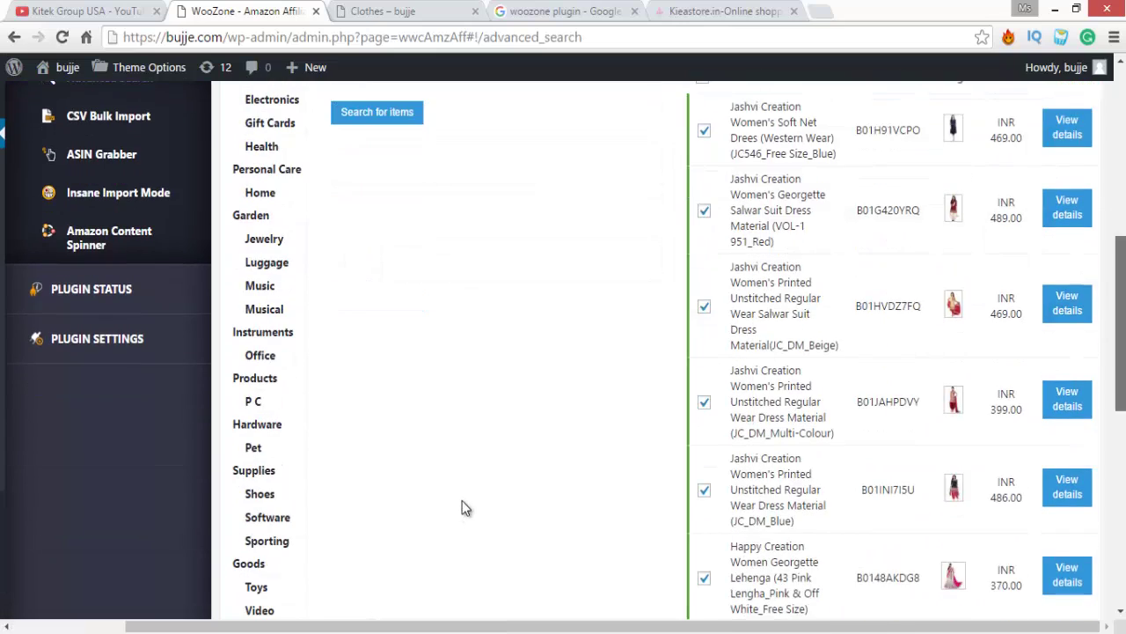
scroll(465, 509, down, 3)
scroll(465, 508, up, 10)
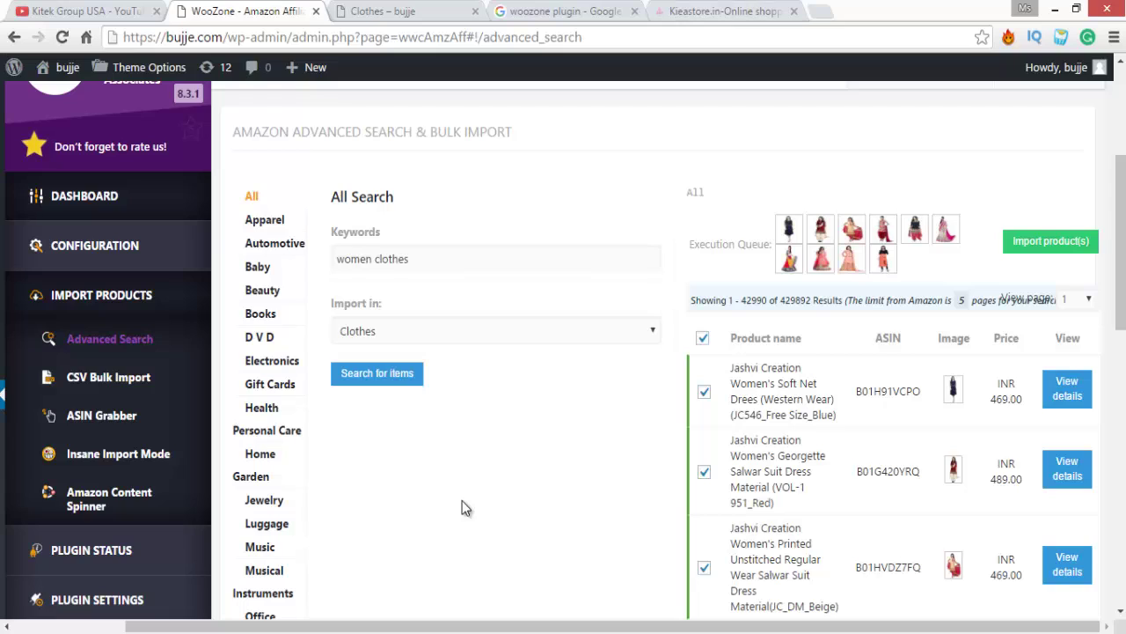
Switch to the Kieastore browser tab, load amazon.in there and search the store for women clothes.
key(ctrl+5)
key(ctrl+l)
text(am)
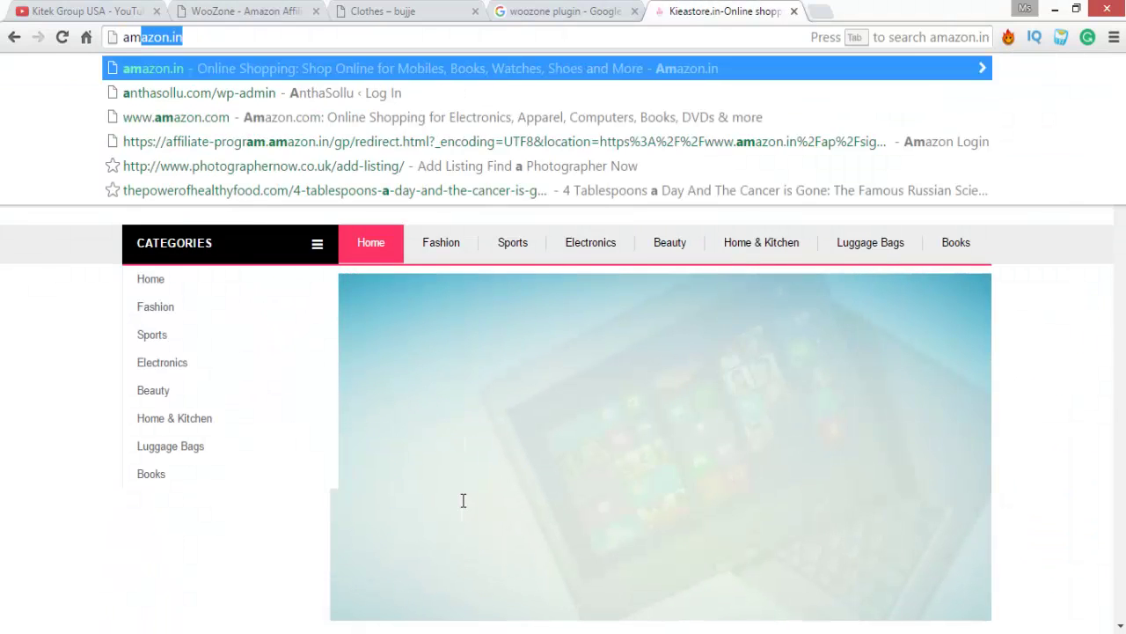
text(azo)
key(Return)
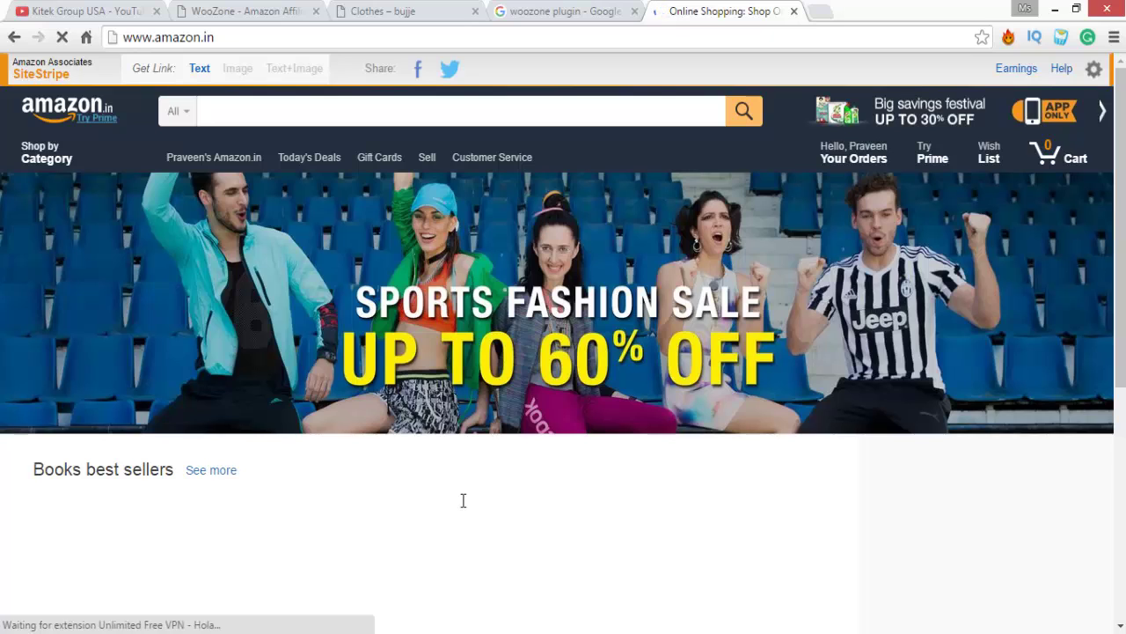
text(wome)
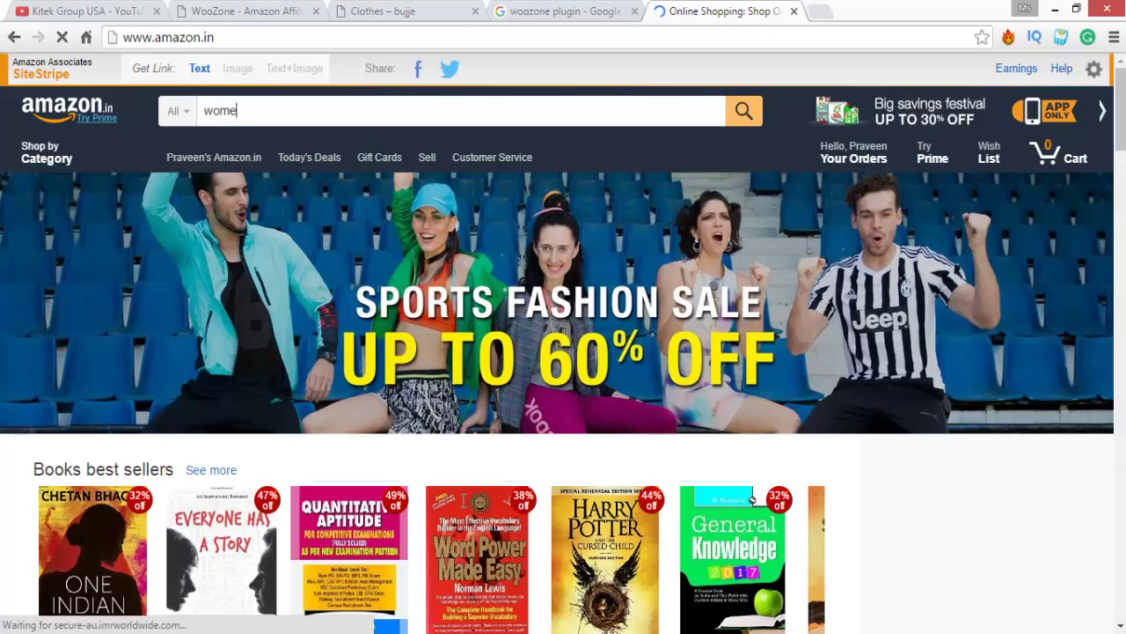
text(n clothes)
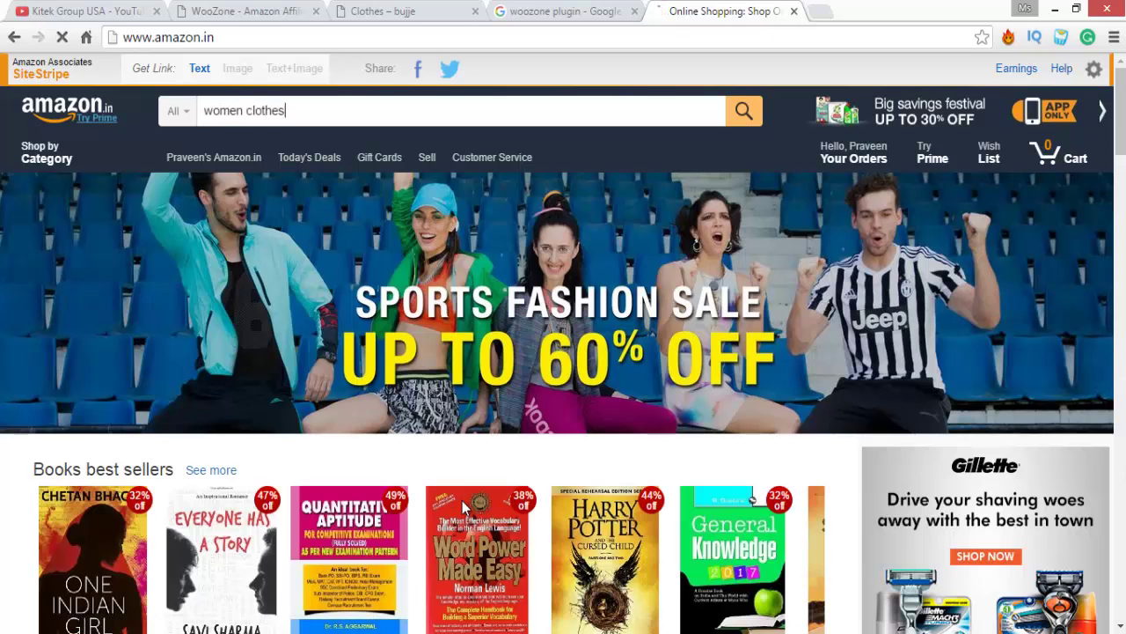
key(Return)
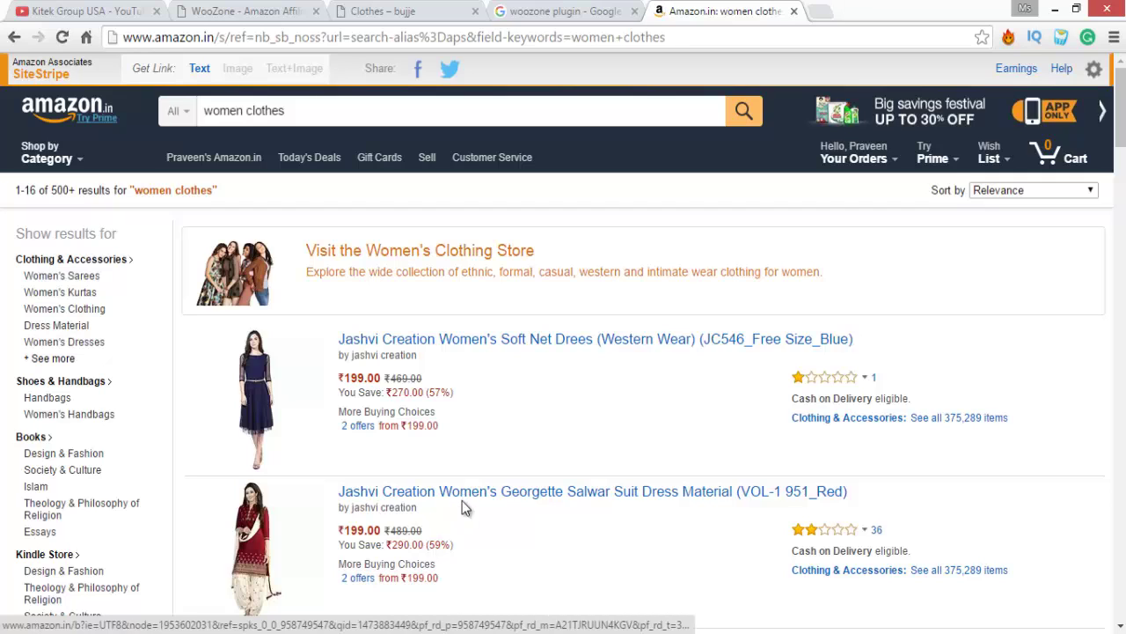
Compare the women clothes listings on Amazon.in with the products listed in WooZone's Advanced Search.
scroll(464, 508, down, 1)
scroll(465, 508, down, 15)
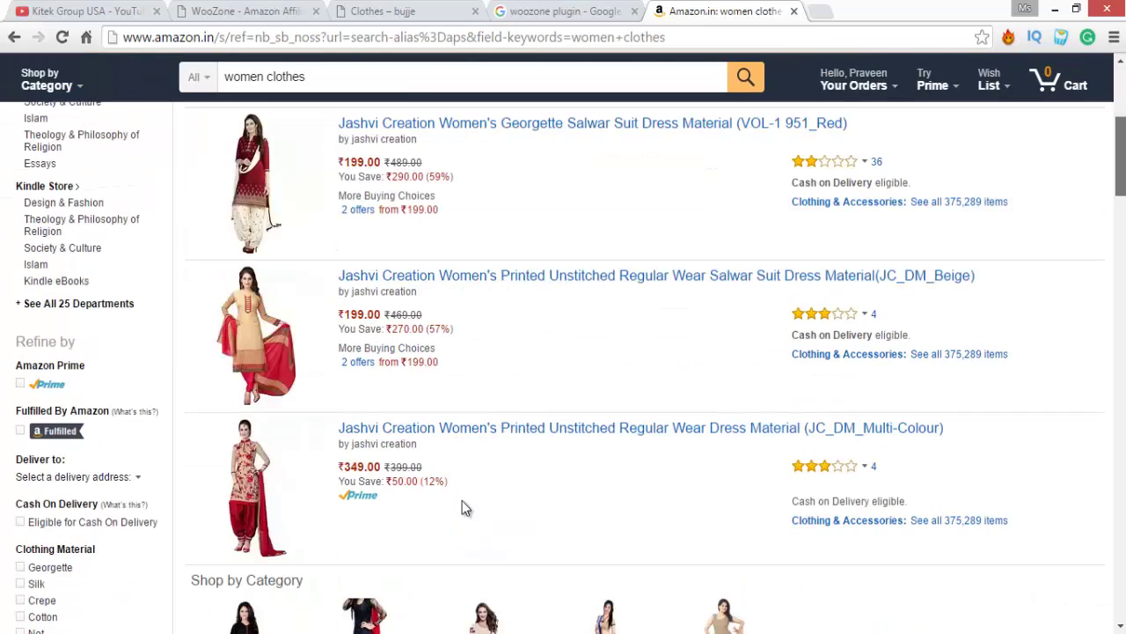
scroll(465, 507, down, 2)
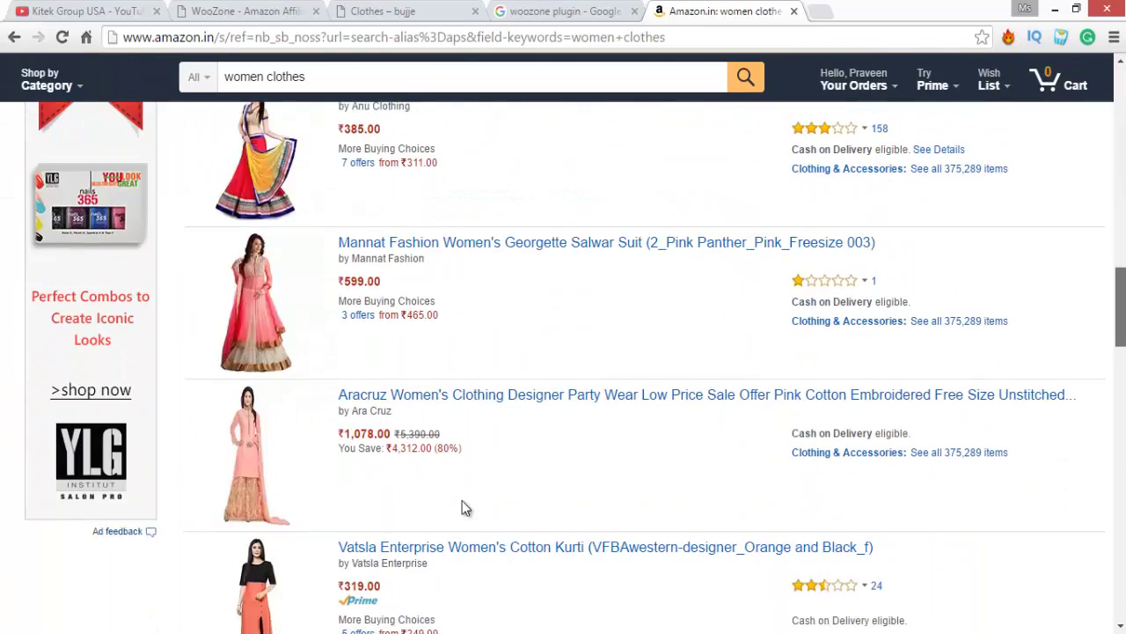
scroll(464, 507, up, 3)
scroll(464, 508, up, 9)
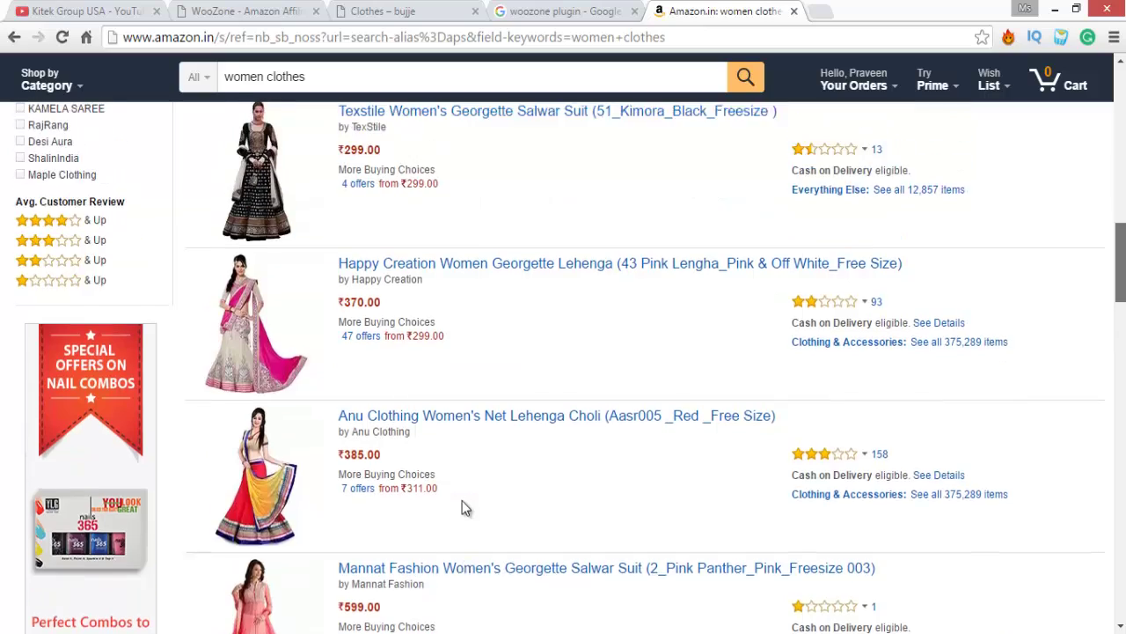
scroll(464, 508, up, 3)
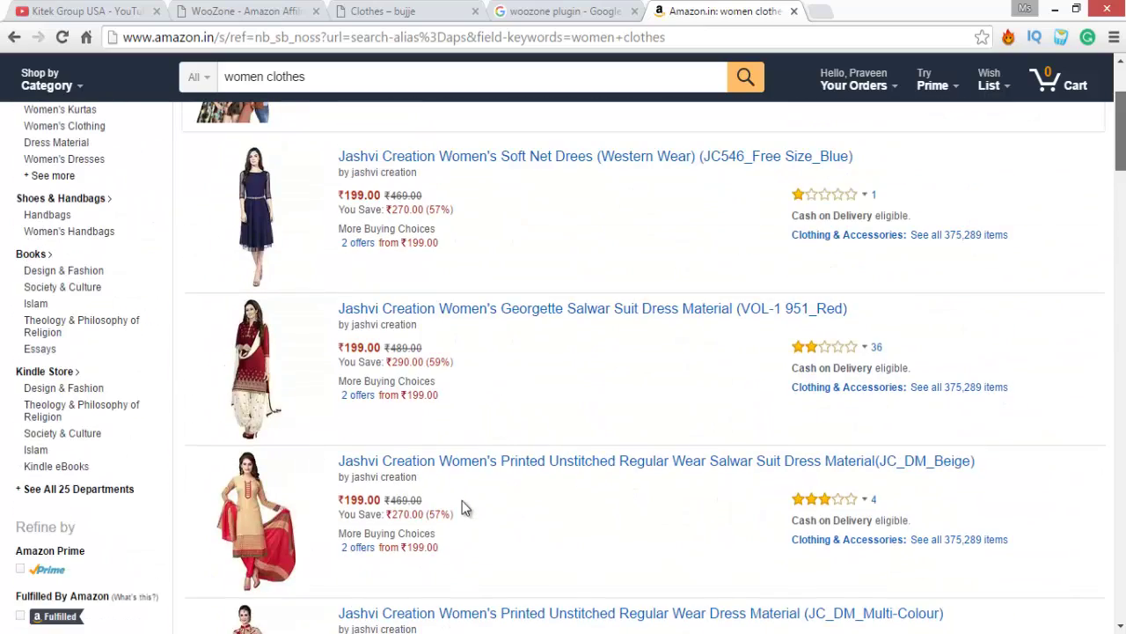
scroll(464, 507, up, 2)
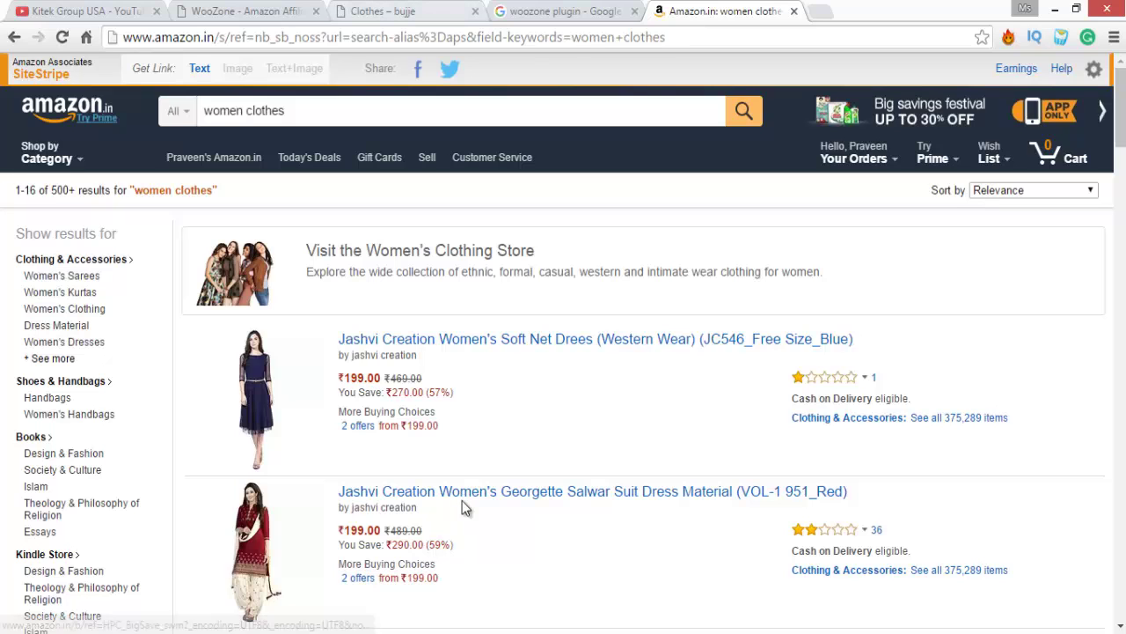
key(ctrl+2)
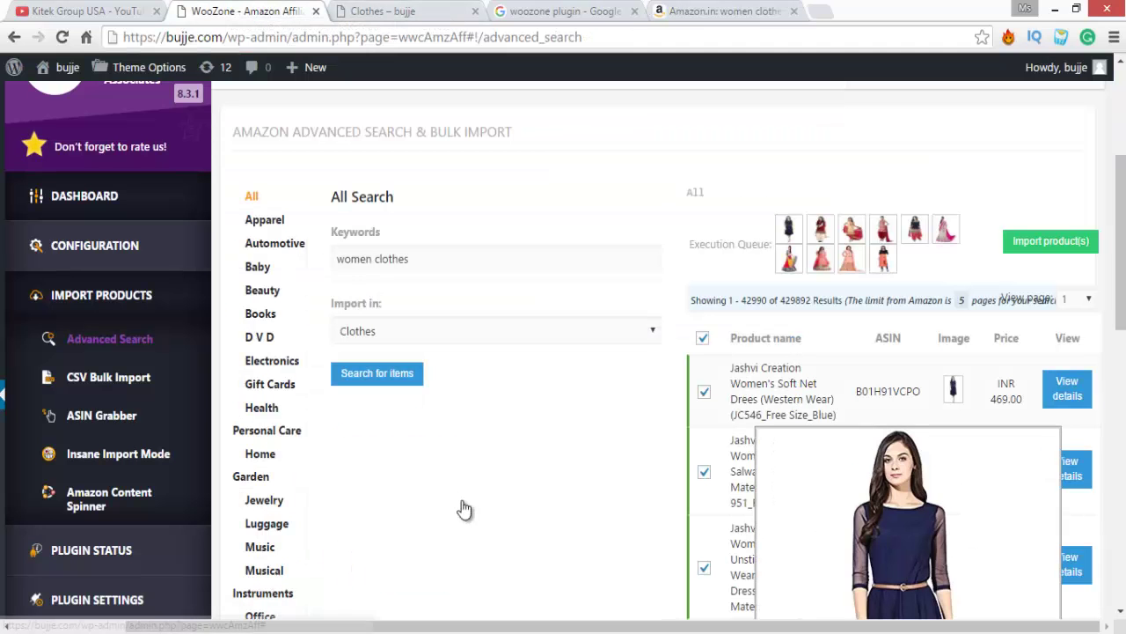
scroll(466, 507, down, 3)
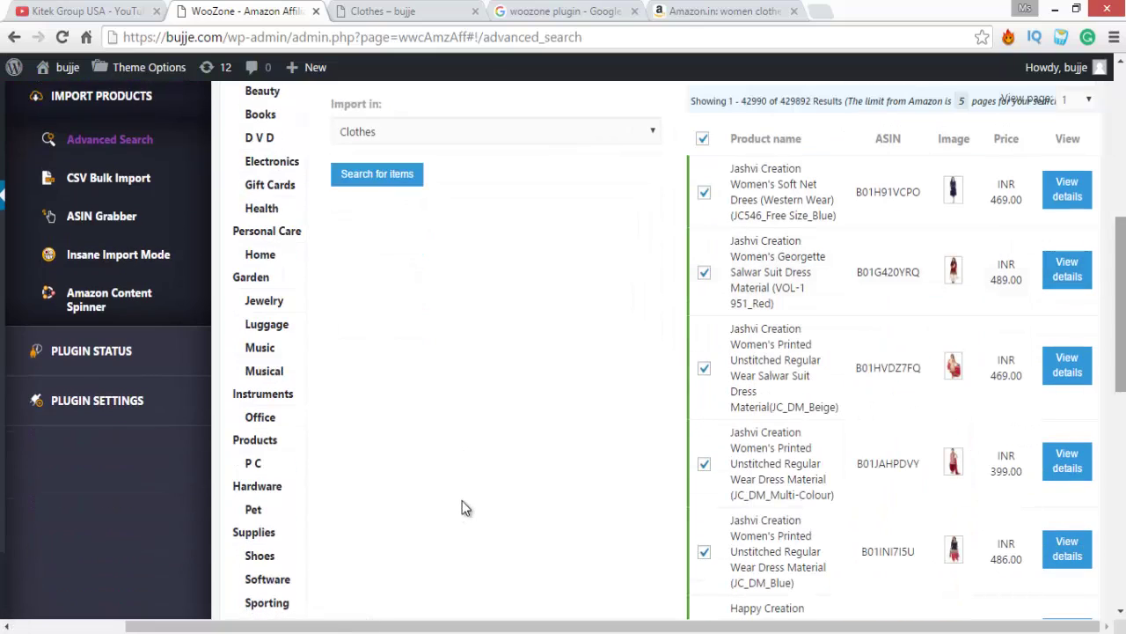
scroll(467, 508, down, 2)
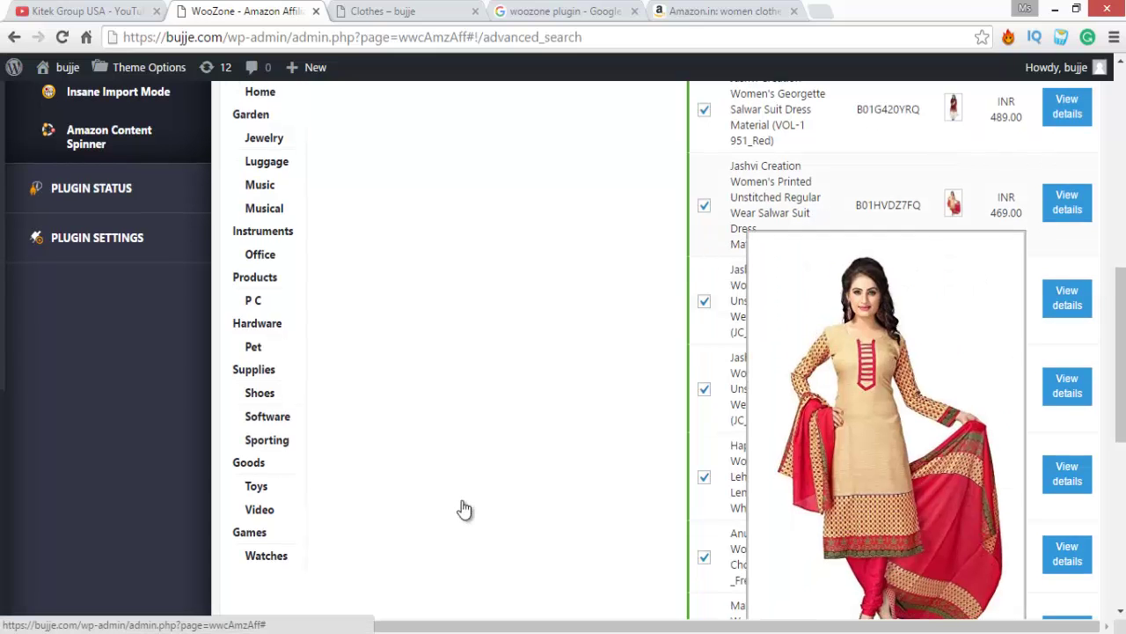
scroll(466, 508, up, 5)
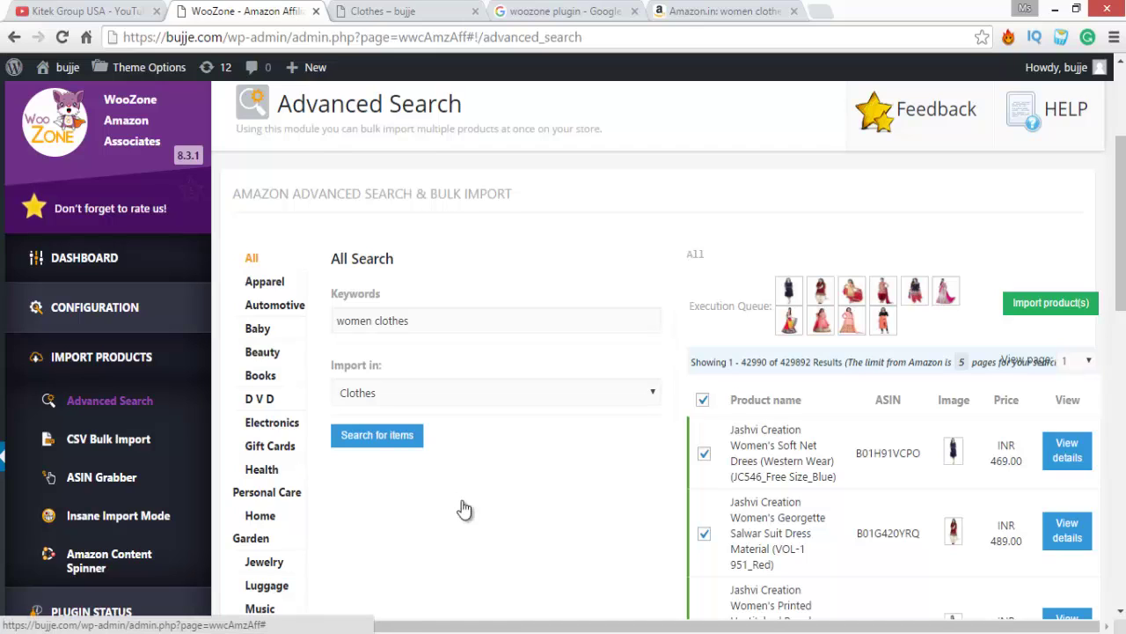
Import the selected women clothes products from the execution queue into the Clothes category.
click(461, 509)
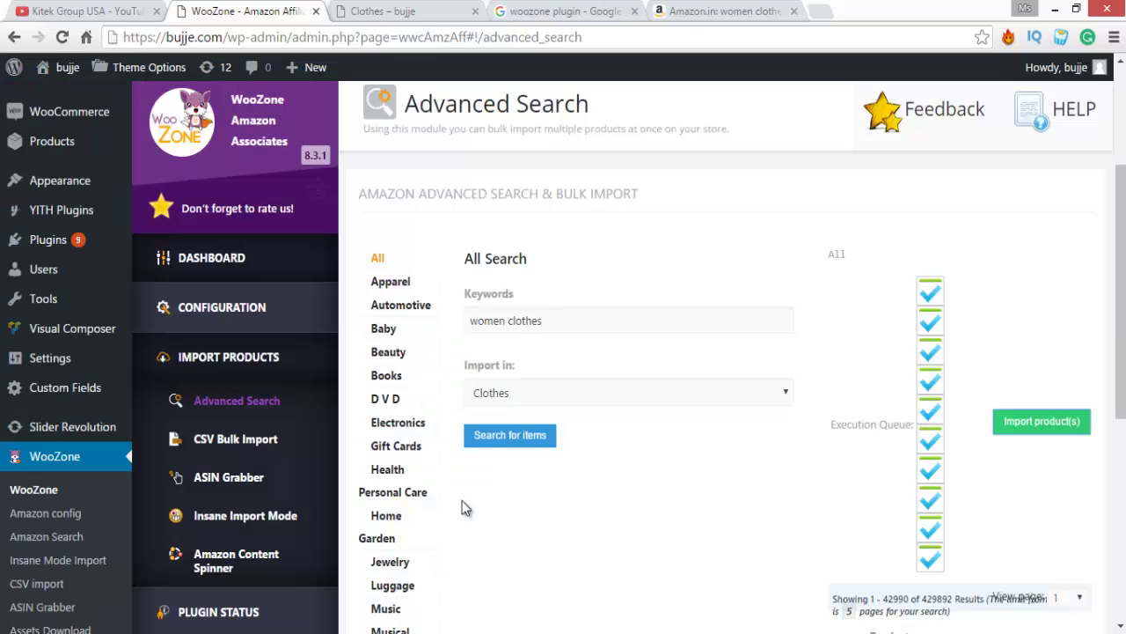
scroll(466, 509, down, 1)
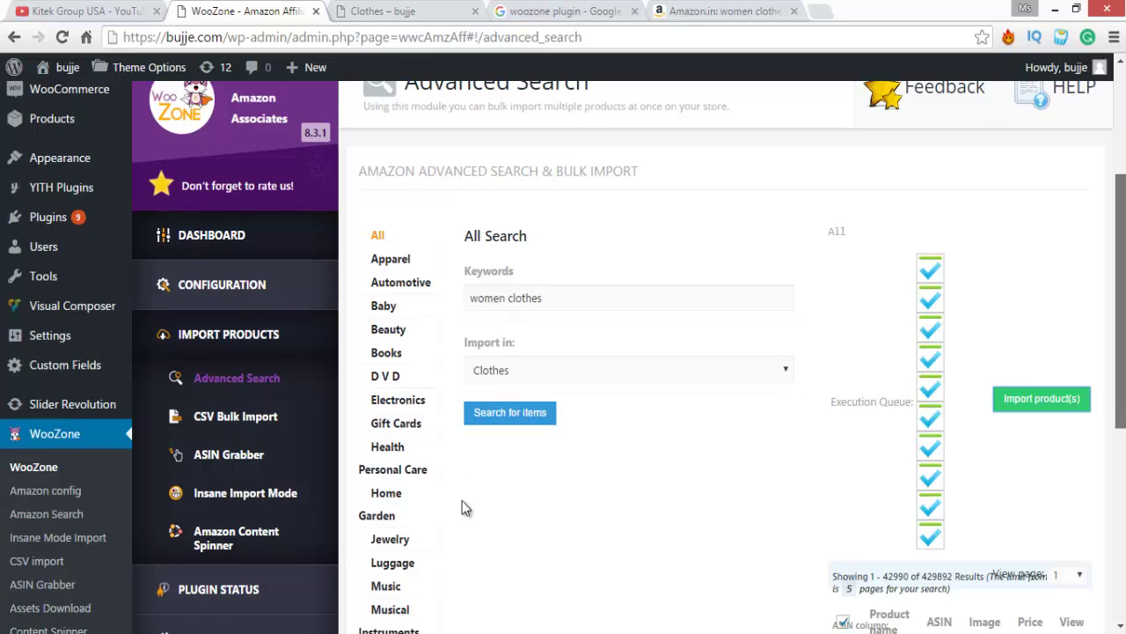
Switch to the shop's Clothes category page and look through the imported products.
key(ctrl+Tab)
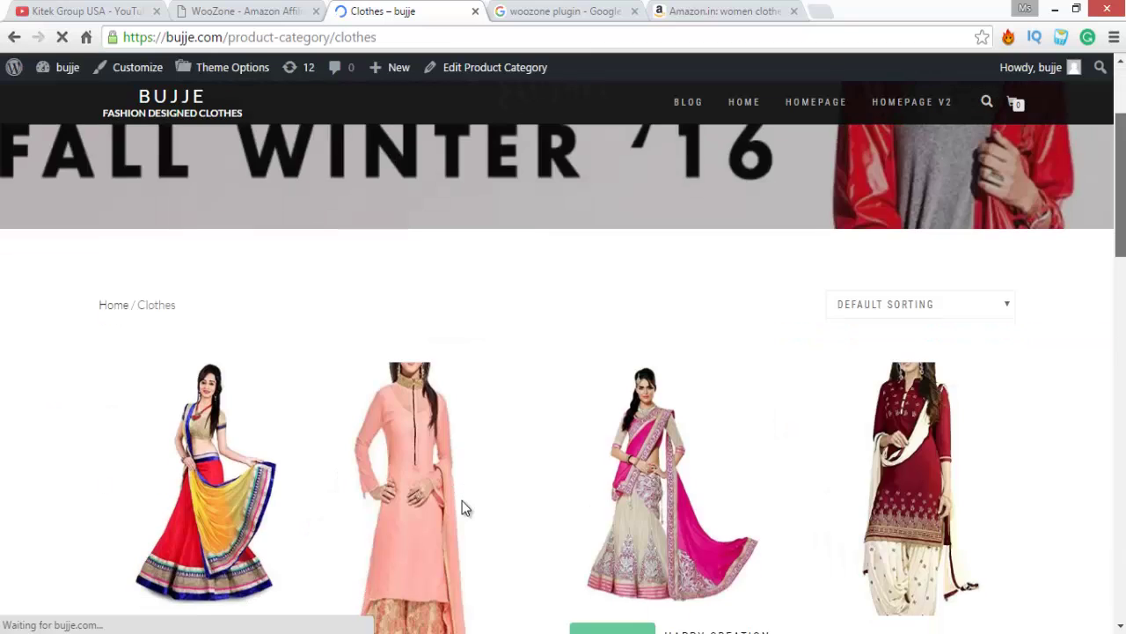
scroll(465, 508, down, 8)
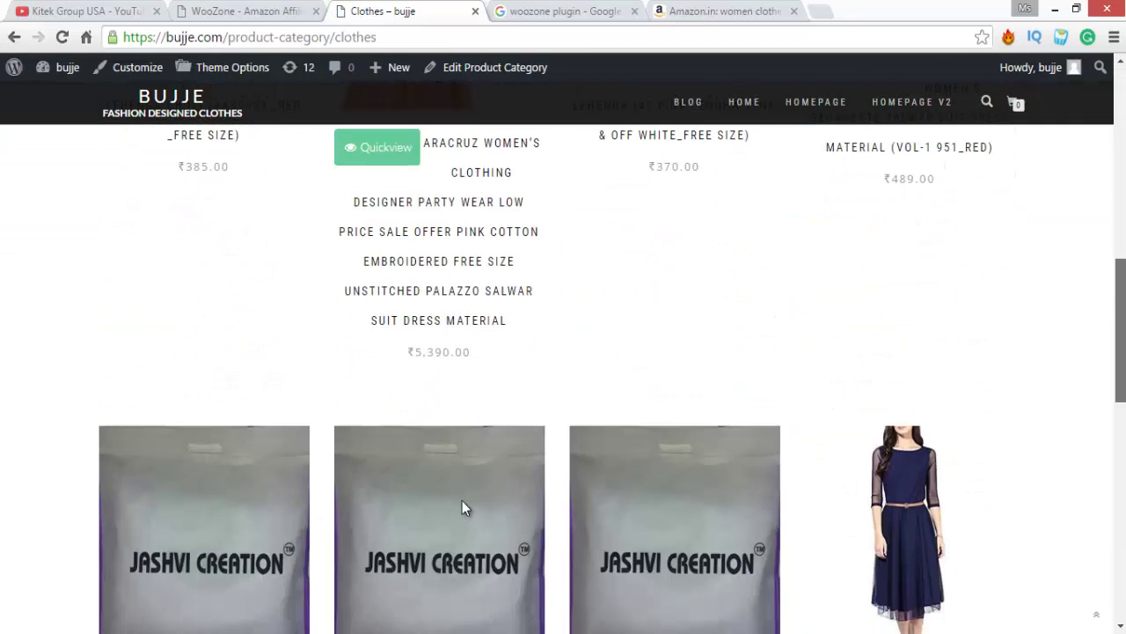
scroll(464, 508, down, 5)
scroll(465, 507, up, 3)
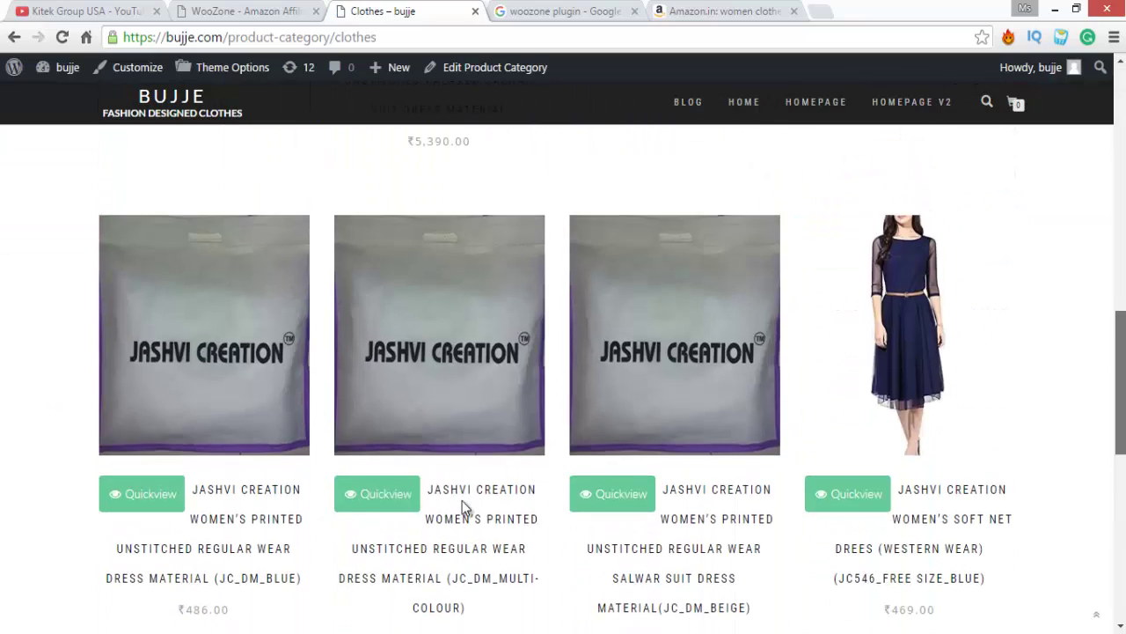
scroll(464, 508, down, 1)
scroll(464, 508, down, 6)
scroll(465, 507, up, 4)
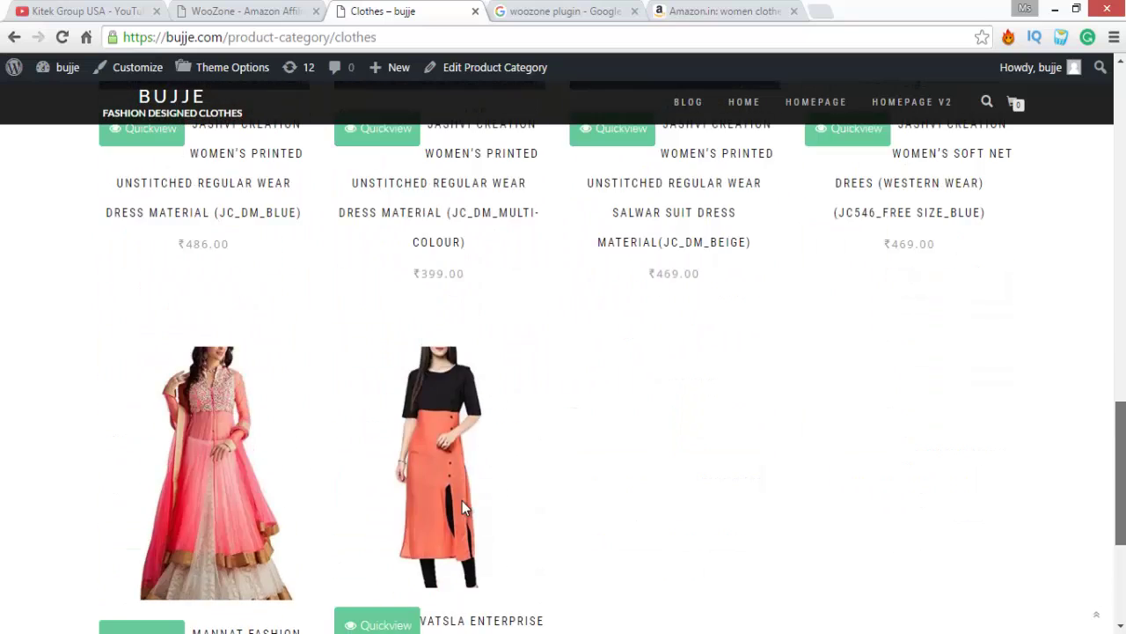
scroll(465, 508, down, 3)
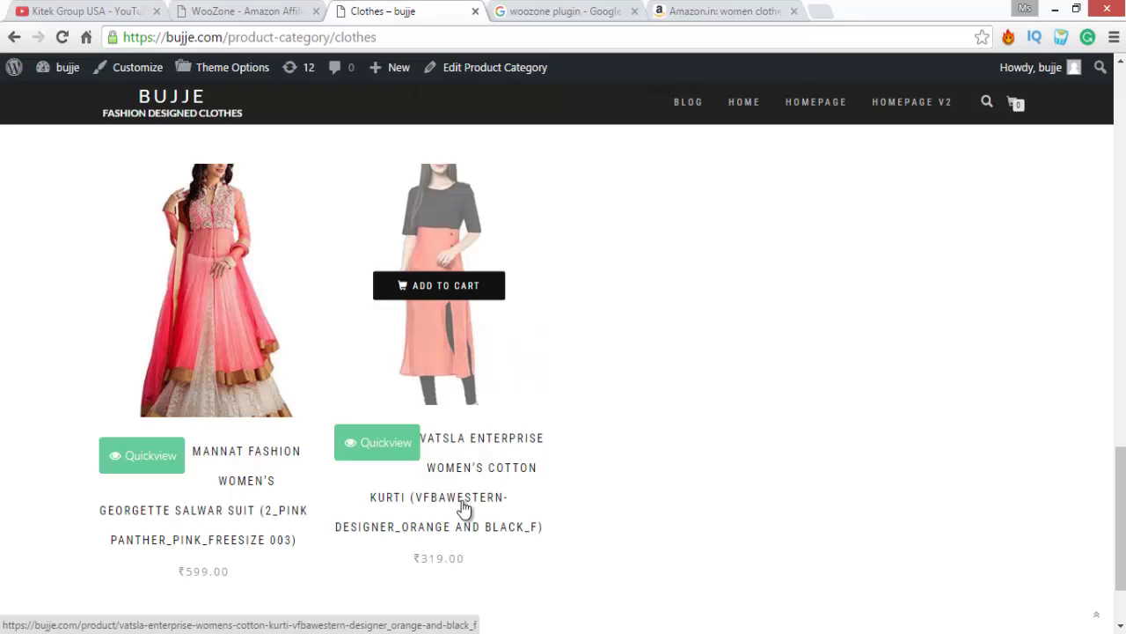
Open the Vatsla Enterprise orange and black cotton kurti and examine its images, description and frequently bought together section.
click(463, 508)
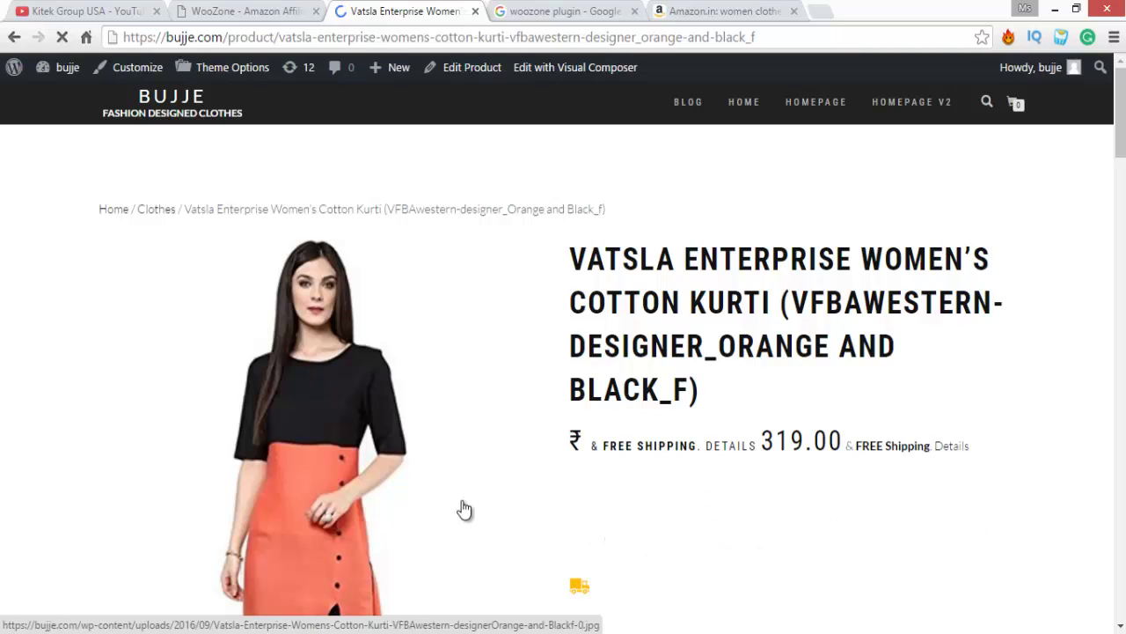
scroll(465, 508, down, 2)
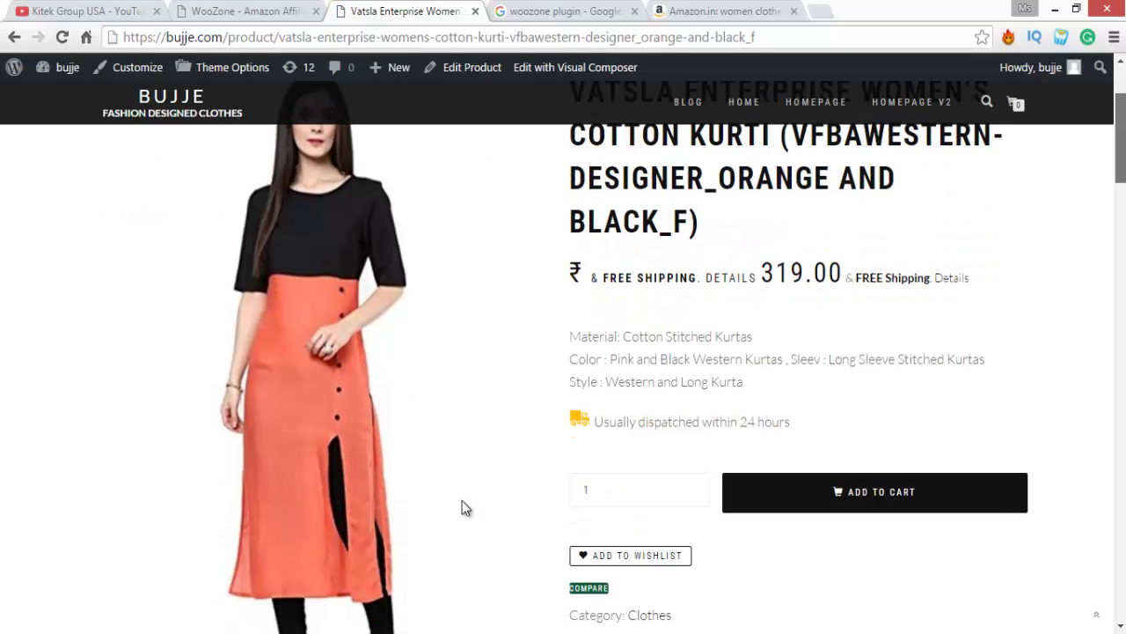
scroll(464, 508, down, 2)
scroll(465, 508, down, 8)
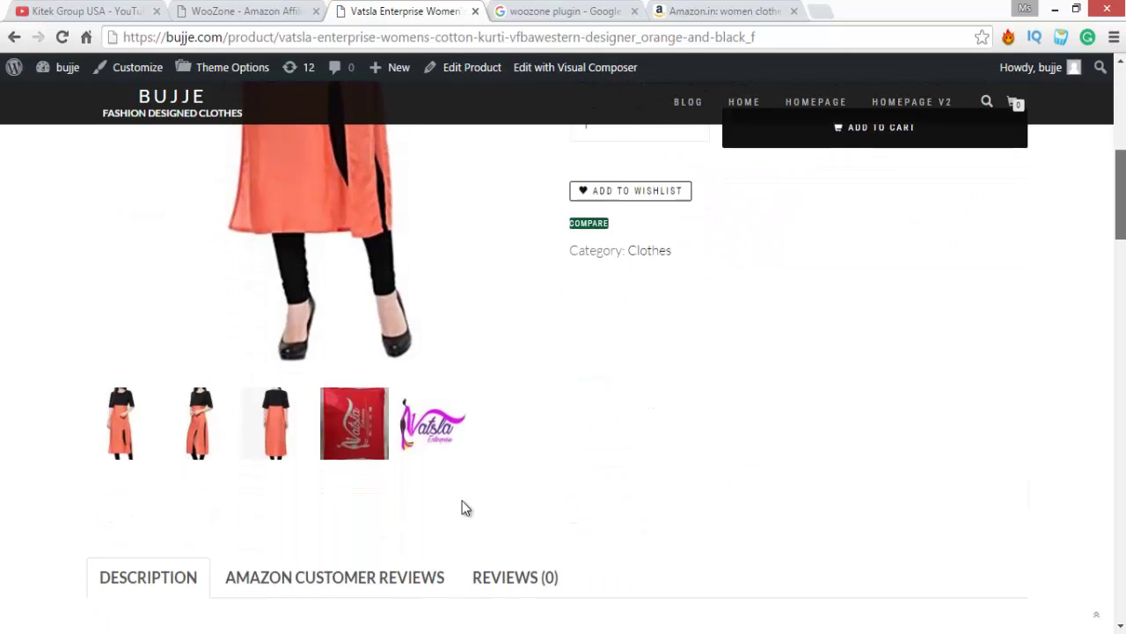
scroll(465, 509, down, 2)
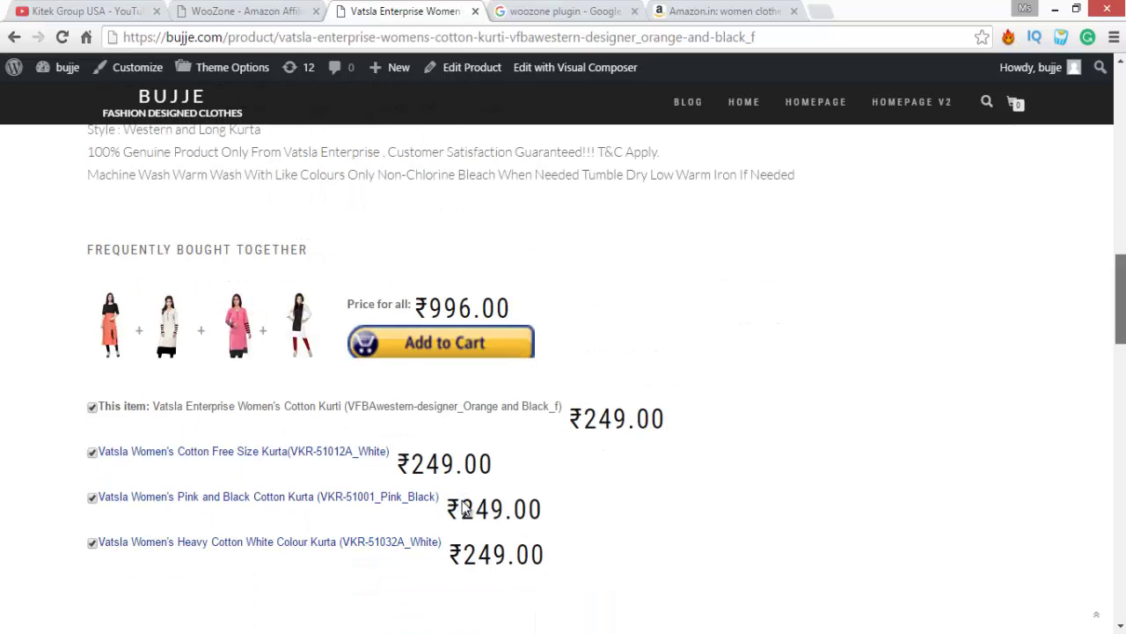
scroll(464, 508, up, 4)
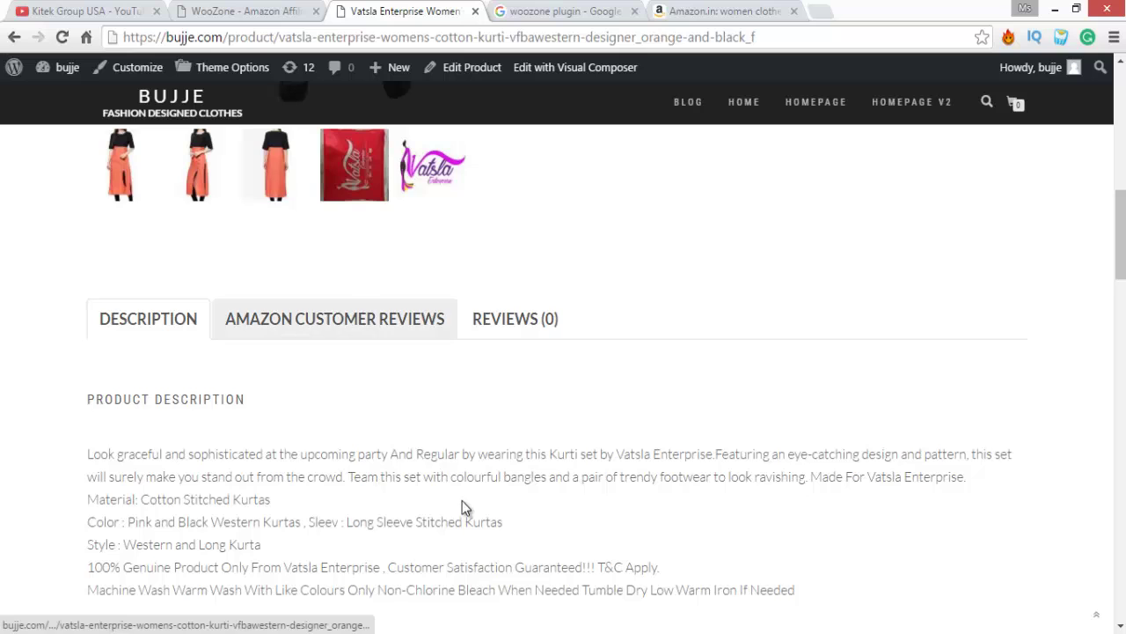
Check the kurti's Amazon customer reviews, store reviews and description, and return to its title and price.
click(334, 318)
click(515, 319)
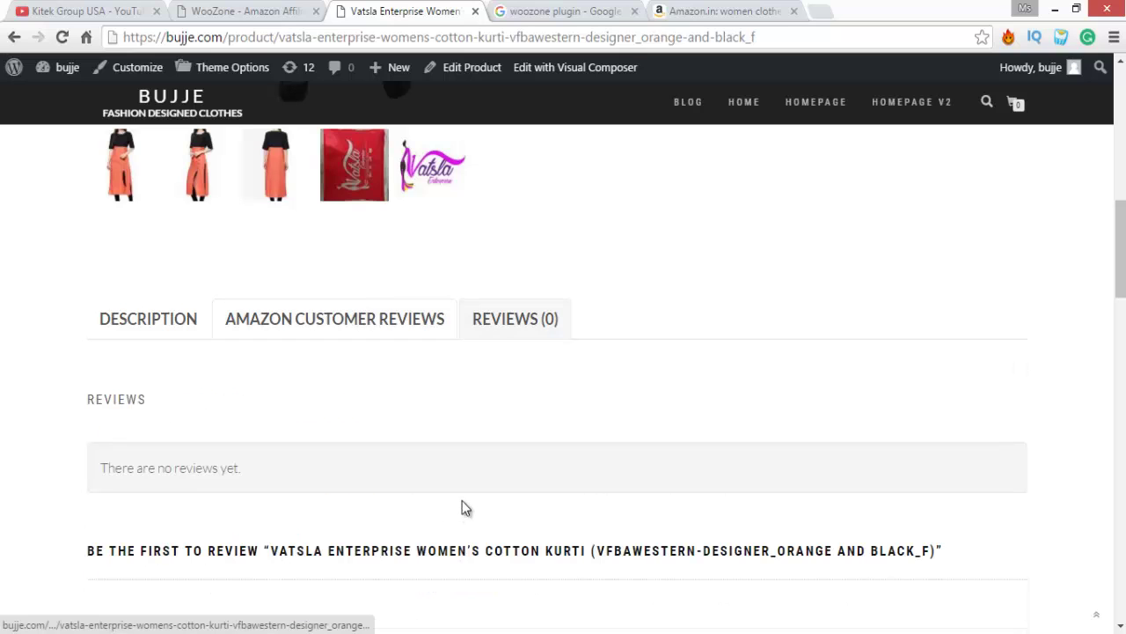
click(334, 319)
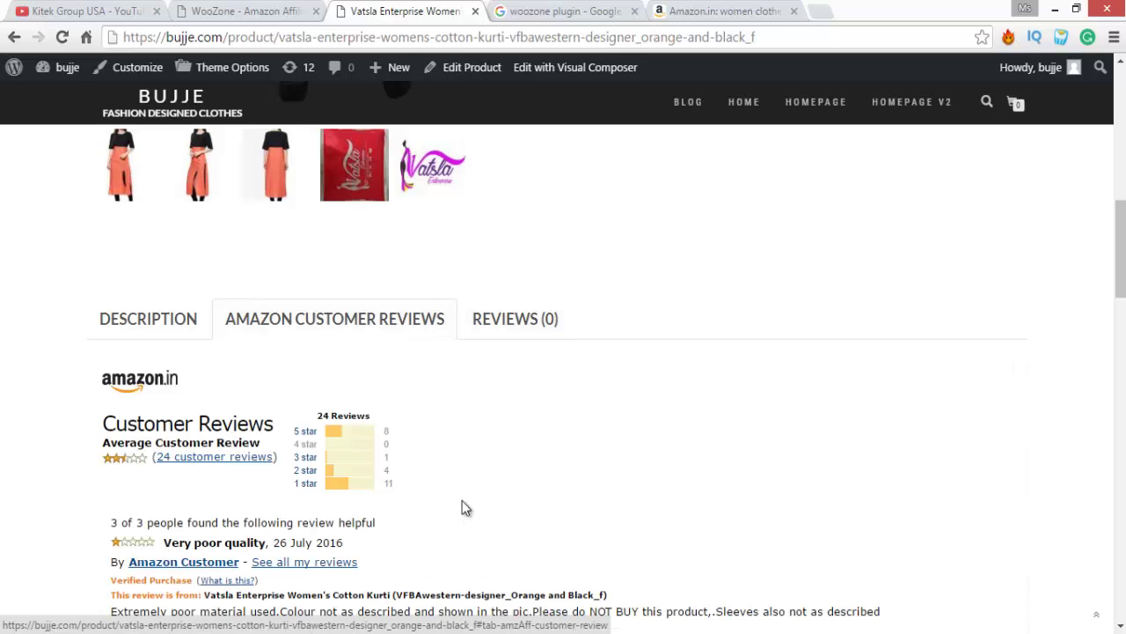
click(148, 318)
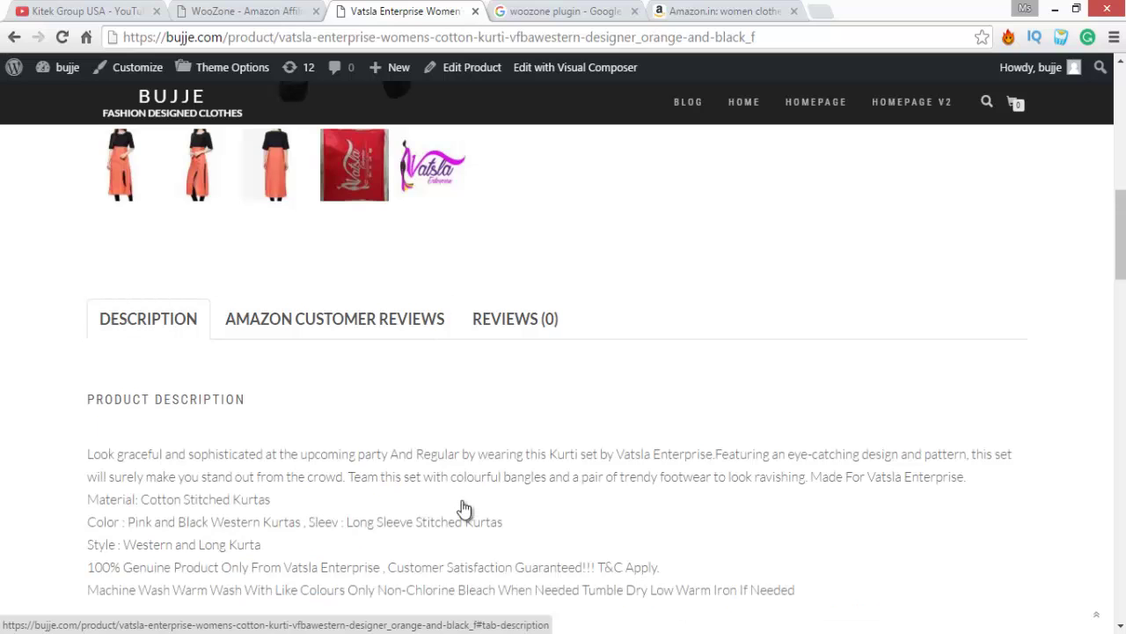
scroll(465, 508, up, 4)
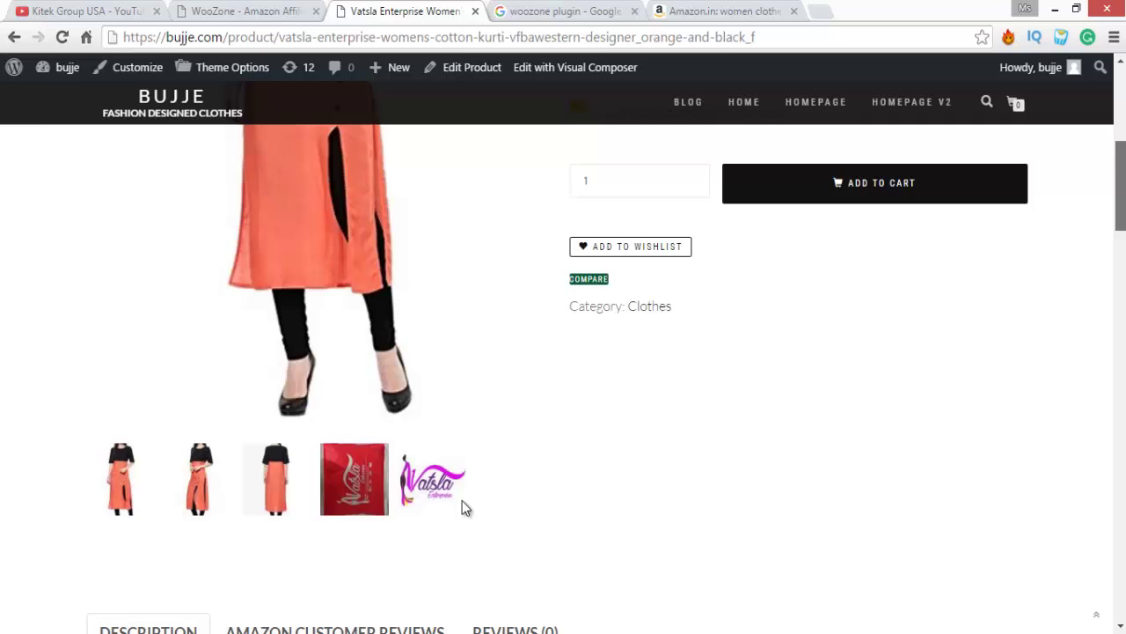
scroll(465, 507, up, 4)
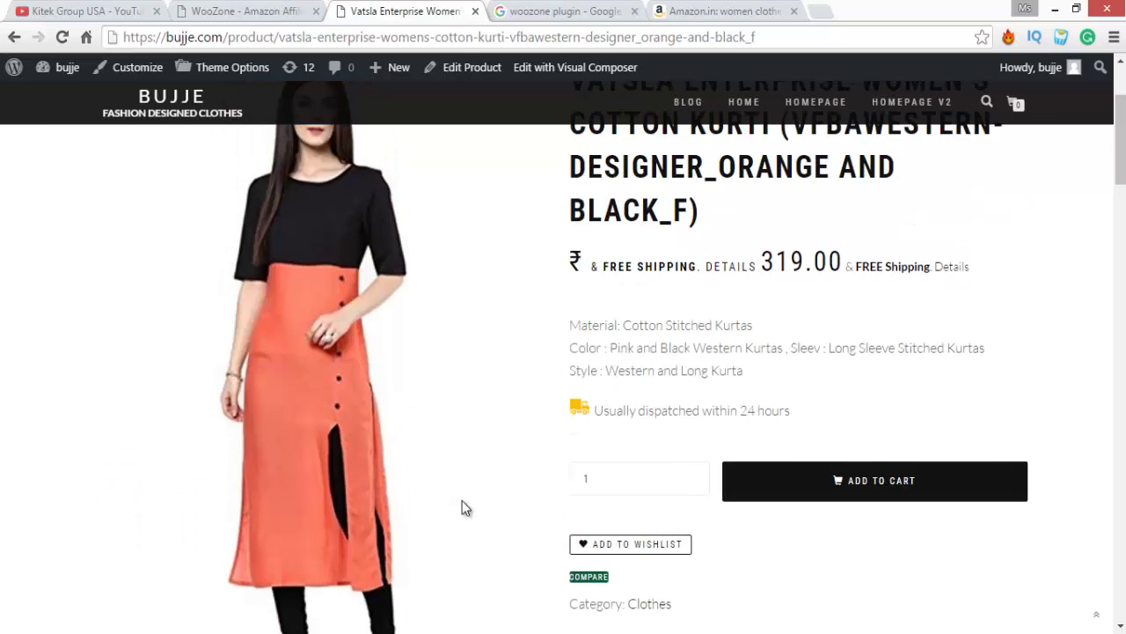
scroll(464, 508, up, 2)
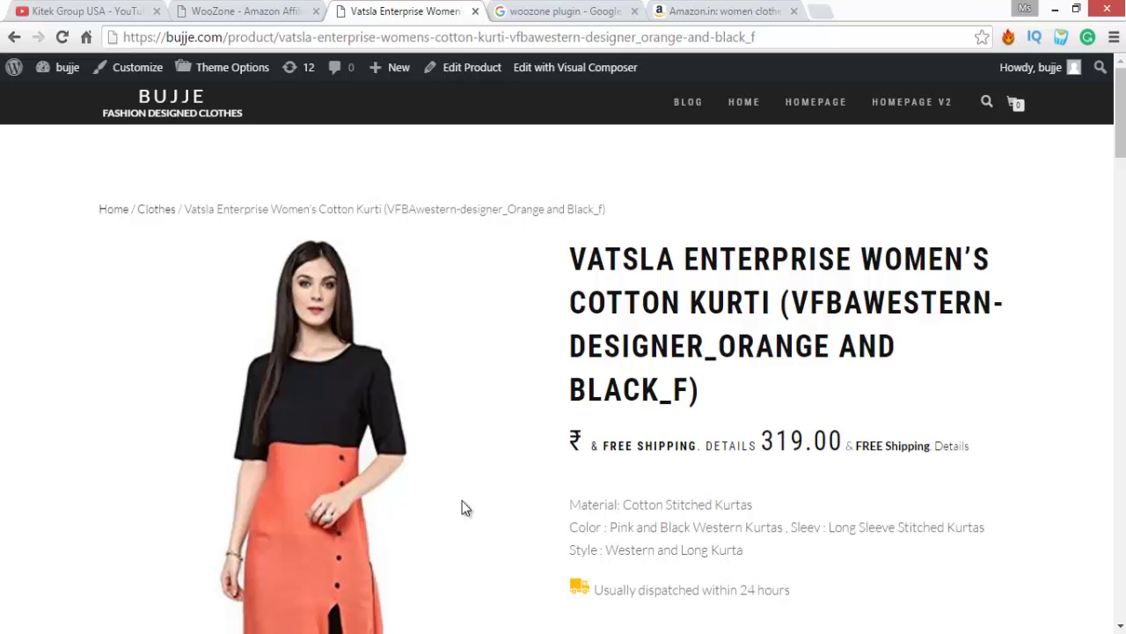
Return to WooZone, open the Plugin SETUP settings of Amazon config and set On-site Cart to NO.
key(ctrl+shift+Tab)
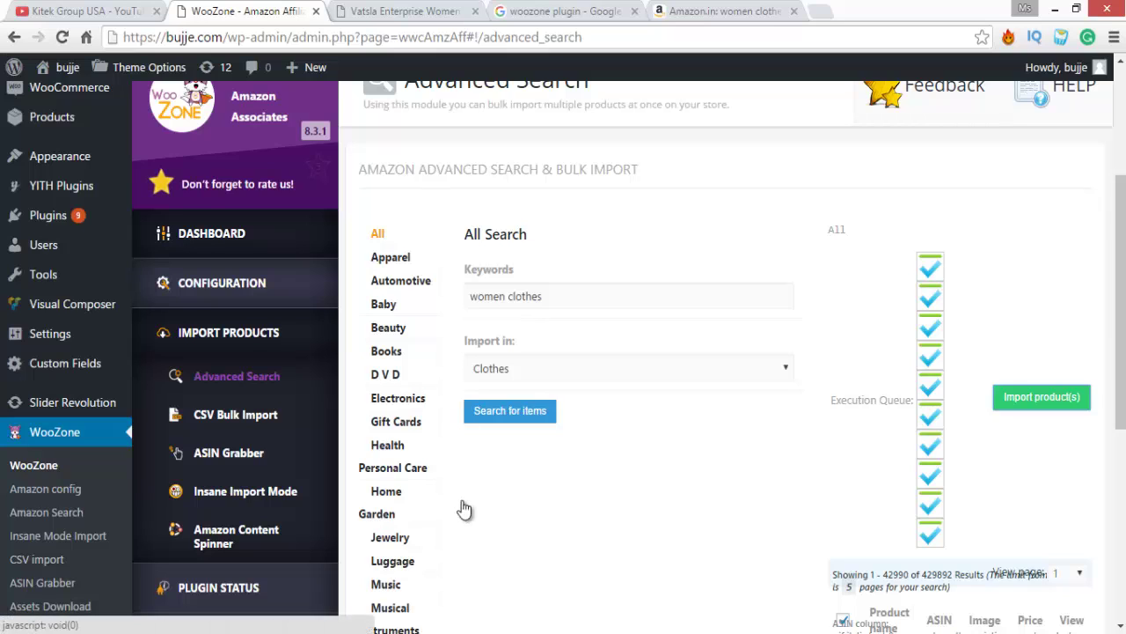
click(464, 510)
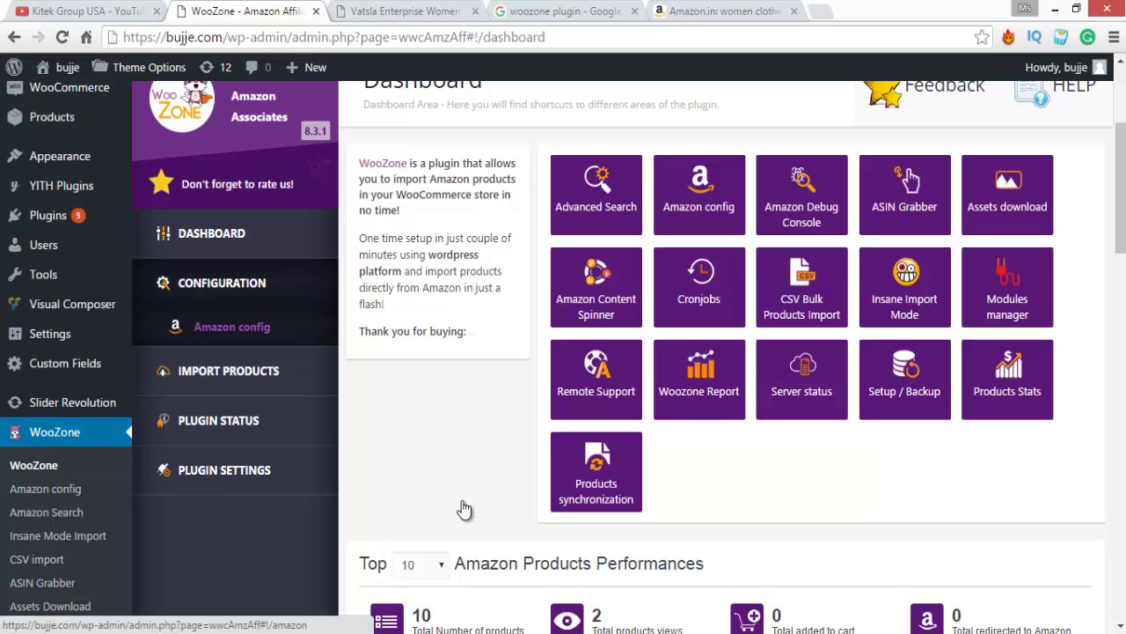
click(464, 510)
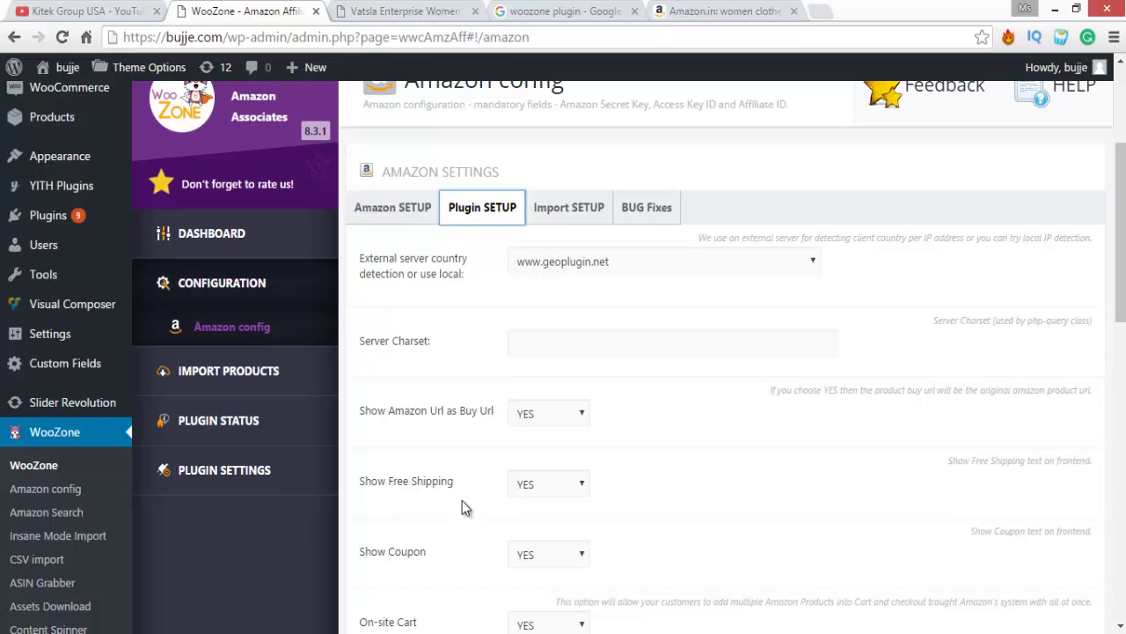
scroll(465, 508, down, 2)
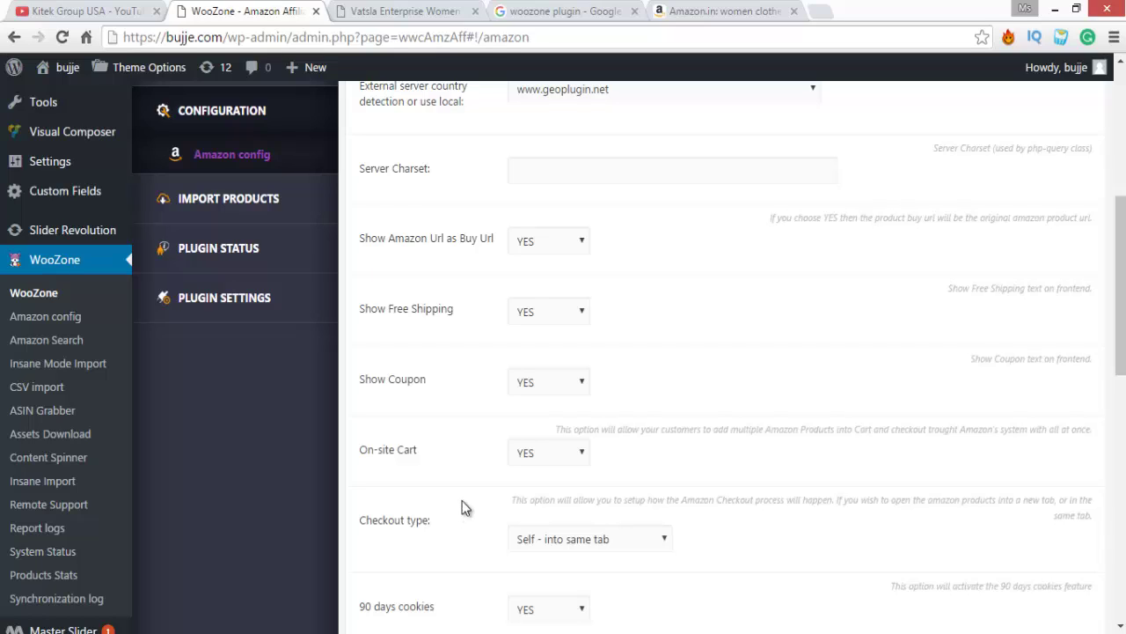
key(alt+Down)
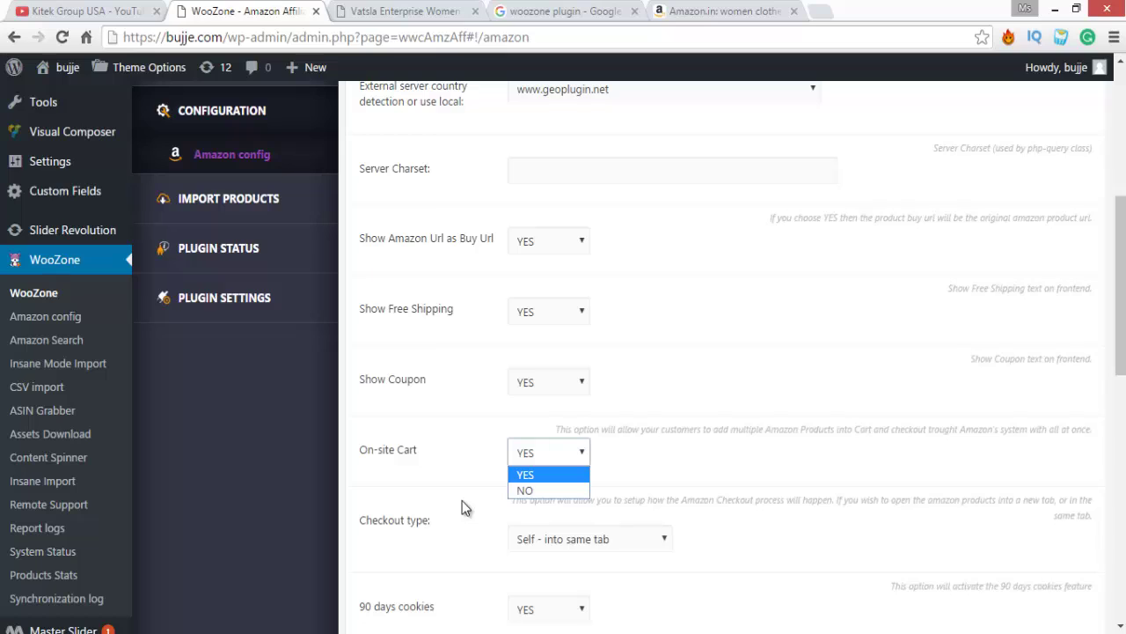
key(Down)
key(Return)
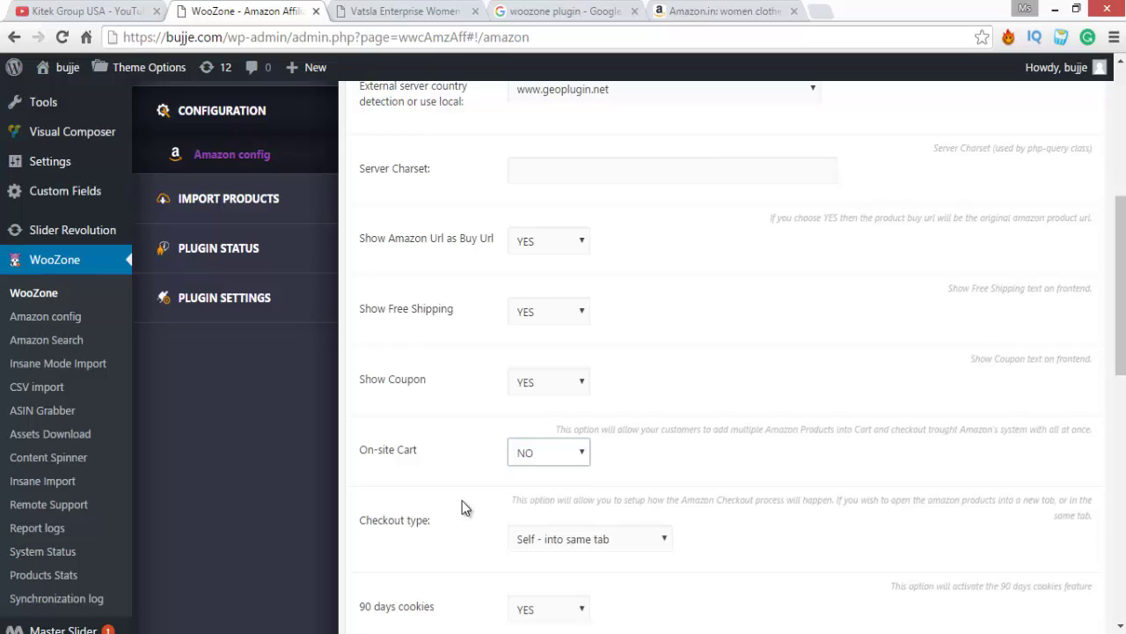
Set the Checkout type to Blank - open new tab.
click(465, 508)
key(Tab)
key(alt+Down)
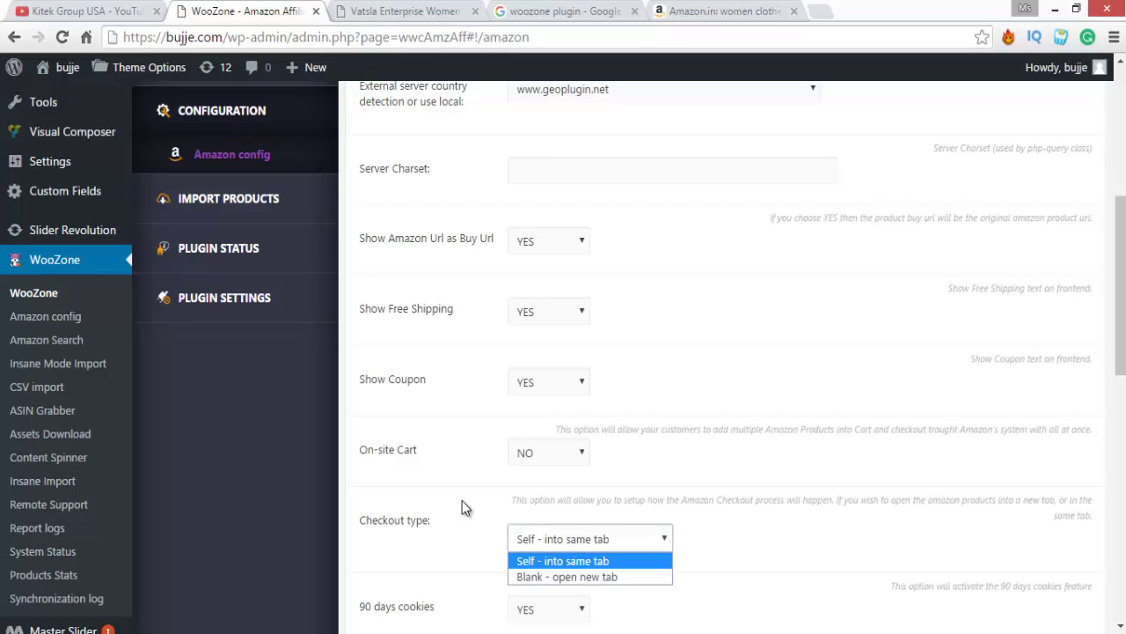
key(Down)
key(Return)
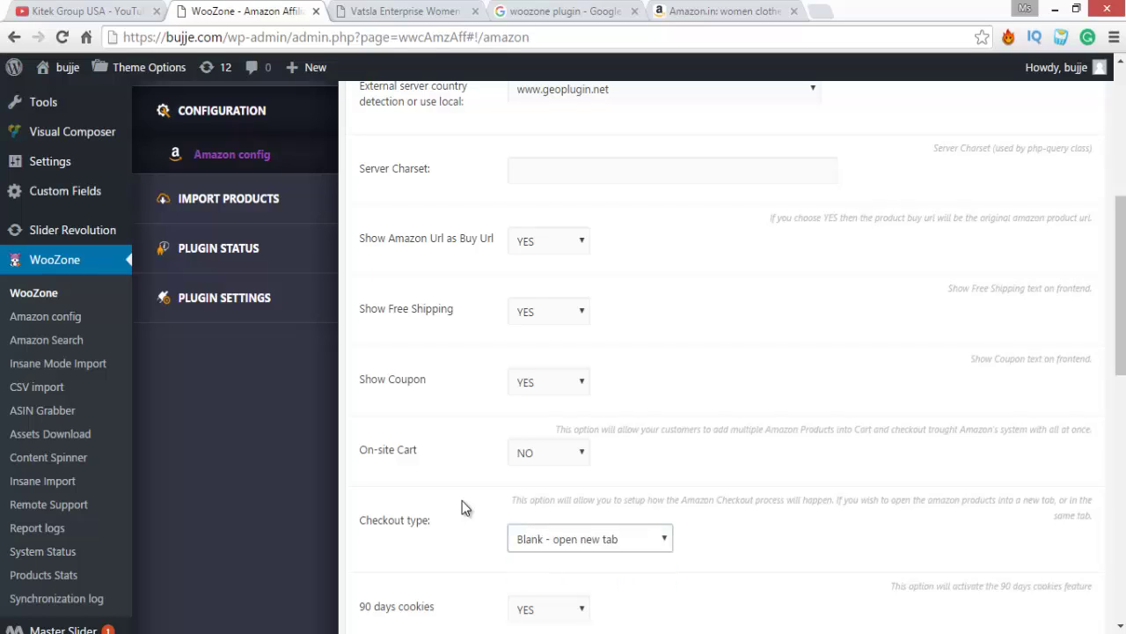
click(465, 508)
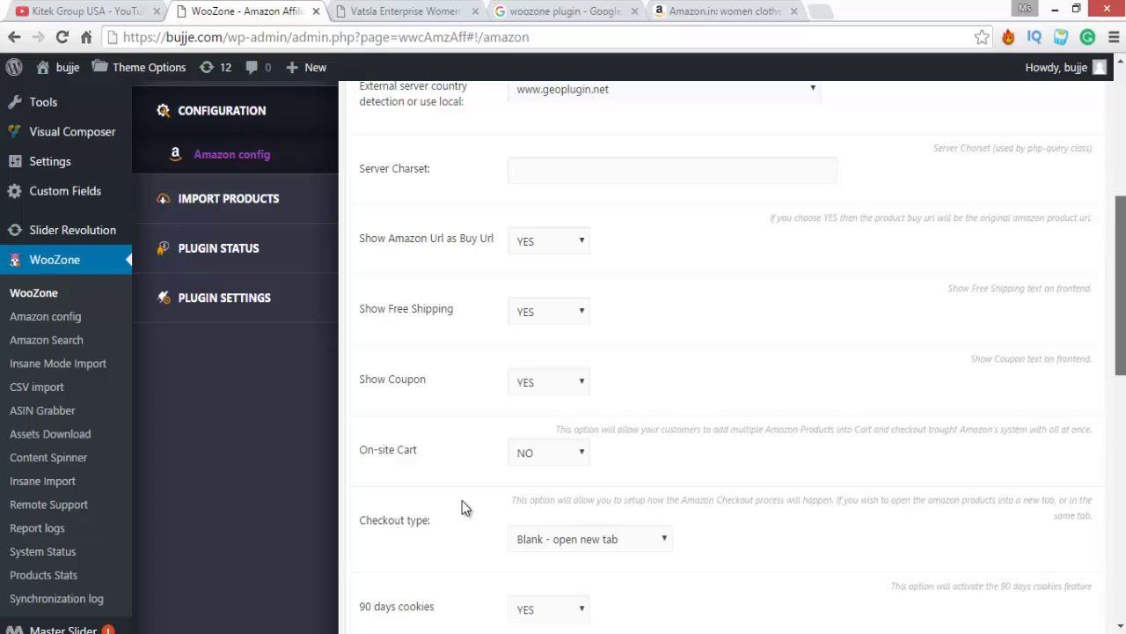
Review the On-site Cart and Checkout type choices in Plugin SETUP, keeping NO and Blank - open new tab.
scroll(465, 507, down, 1)
scroll(464, 508, down, 1)
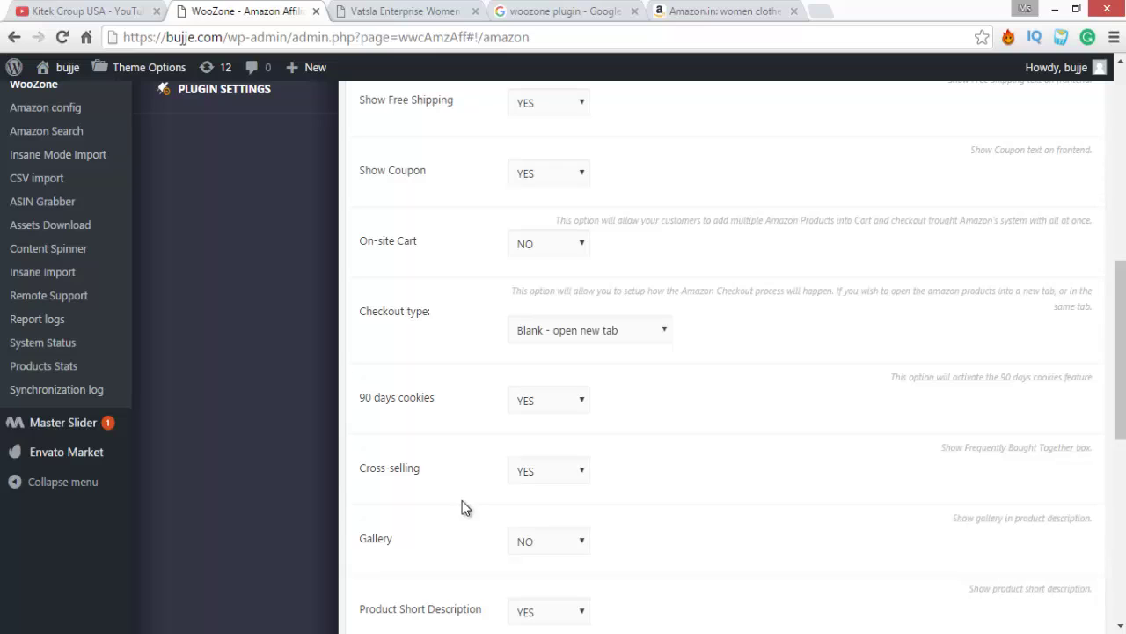
mouse_move(422, 241)
mouse_down()
mouse_move(1092, 220)
mouse_move(431, 241)
mouse_up()
click(549, 244)
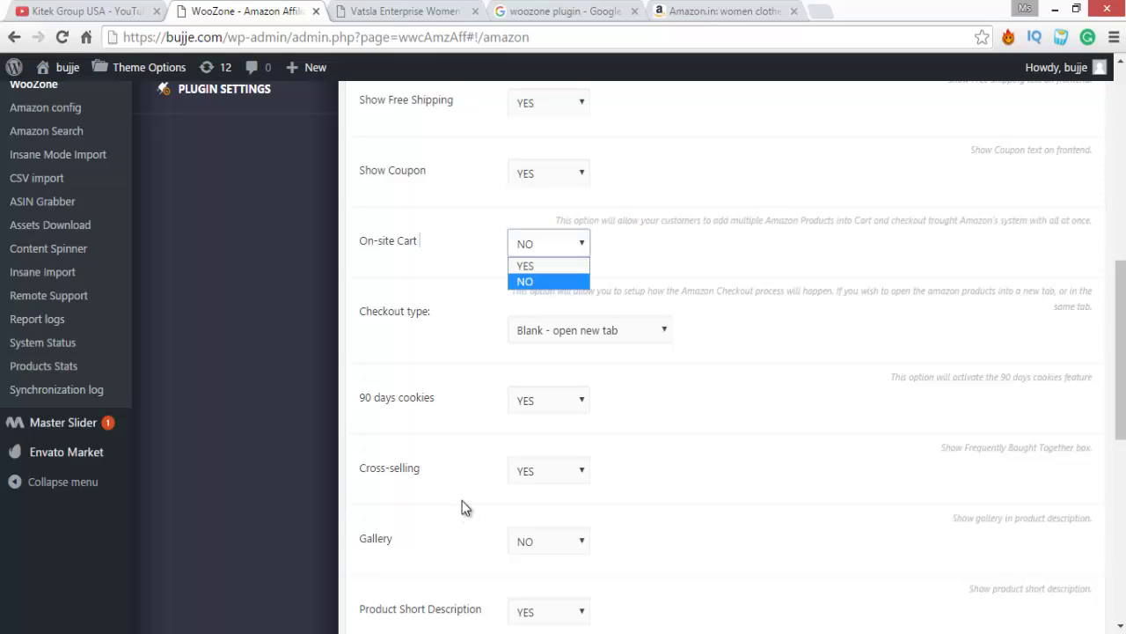
key(Return)
click(465, 508)
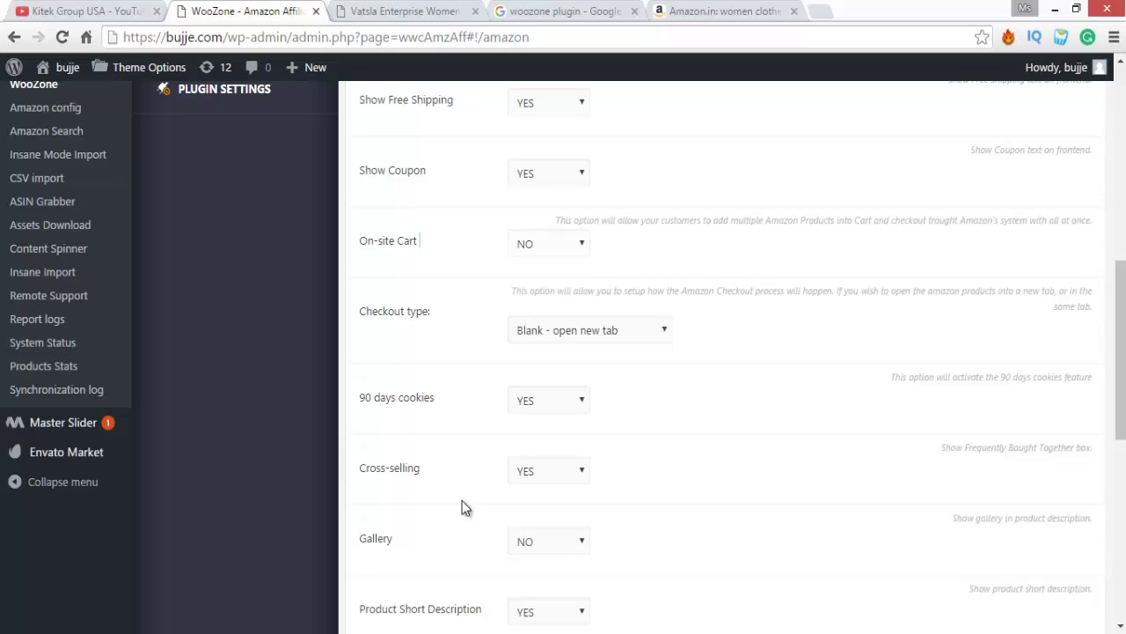
click(589, 330)
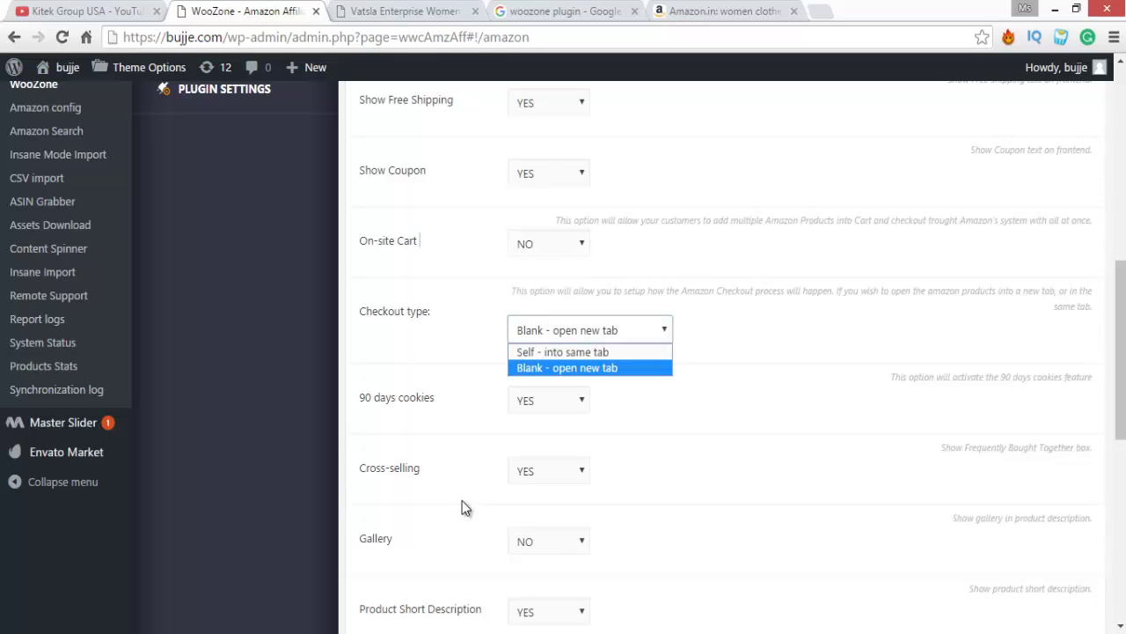
key(Return)
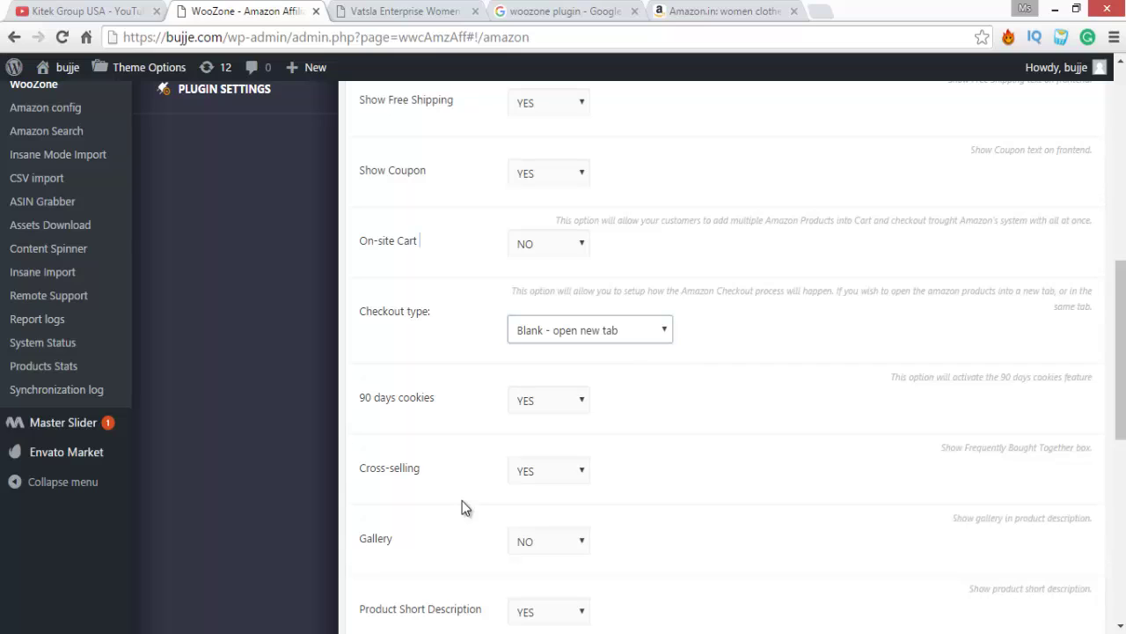
click(466, 508)
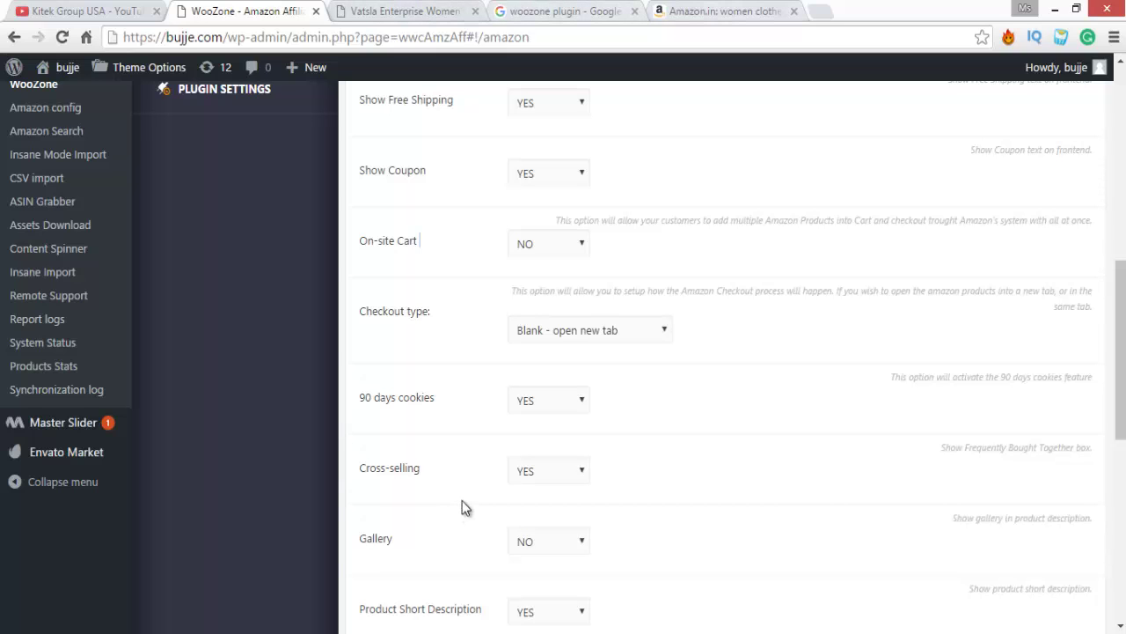
Return to the Vatsla cotton kurti's product page and add one kurti to the store cart.
key(ctrl+Tab)
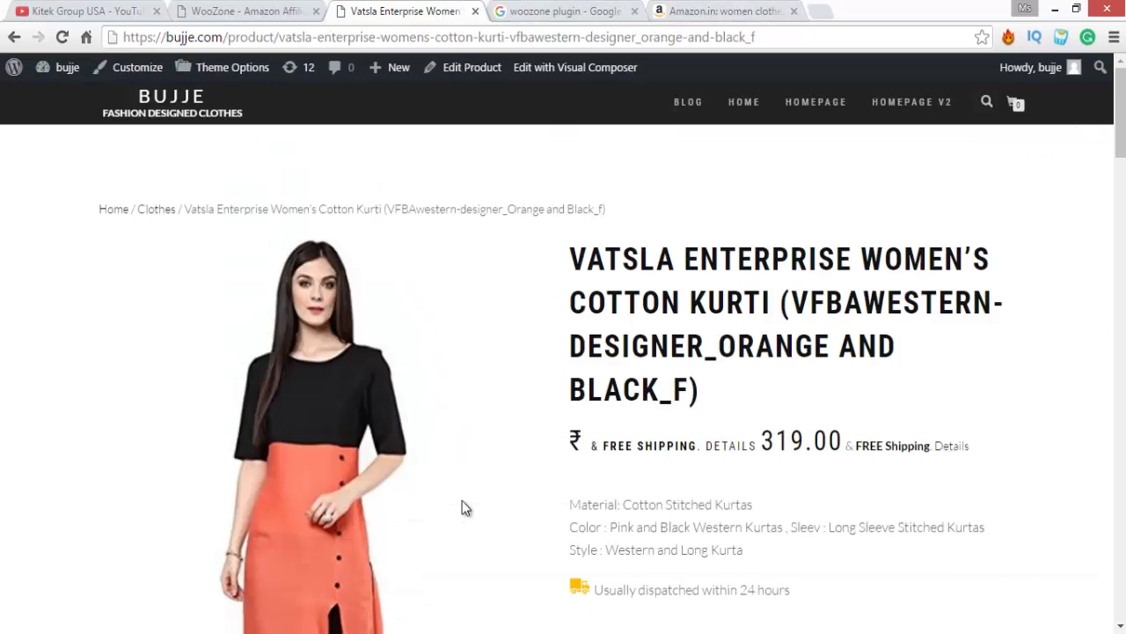
scroll(465, 508, down, 8)
scroll(465, 508, up, 4)
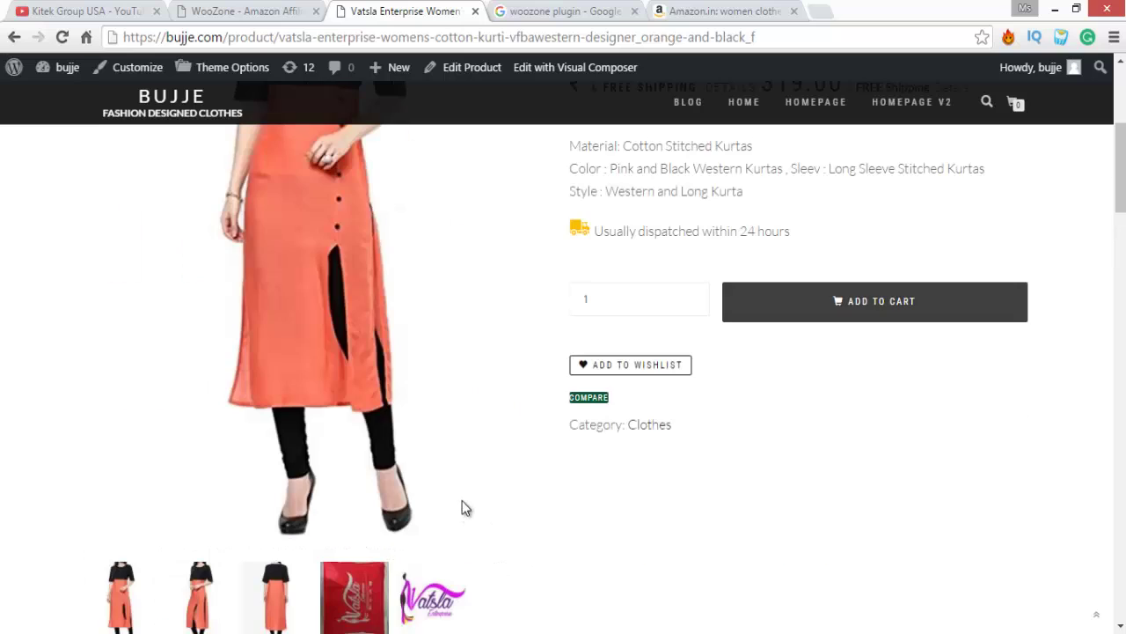
key(F5)
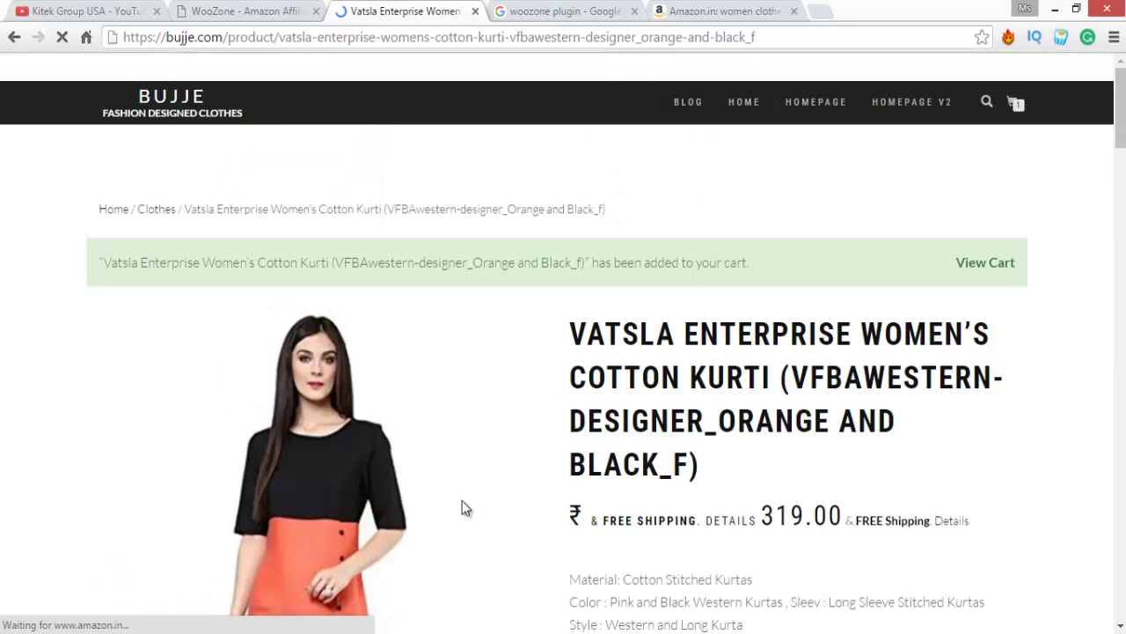
scroll(465, 508, down, 5)
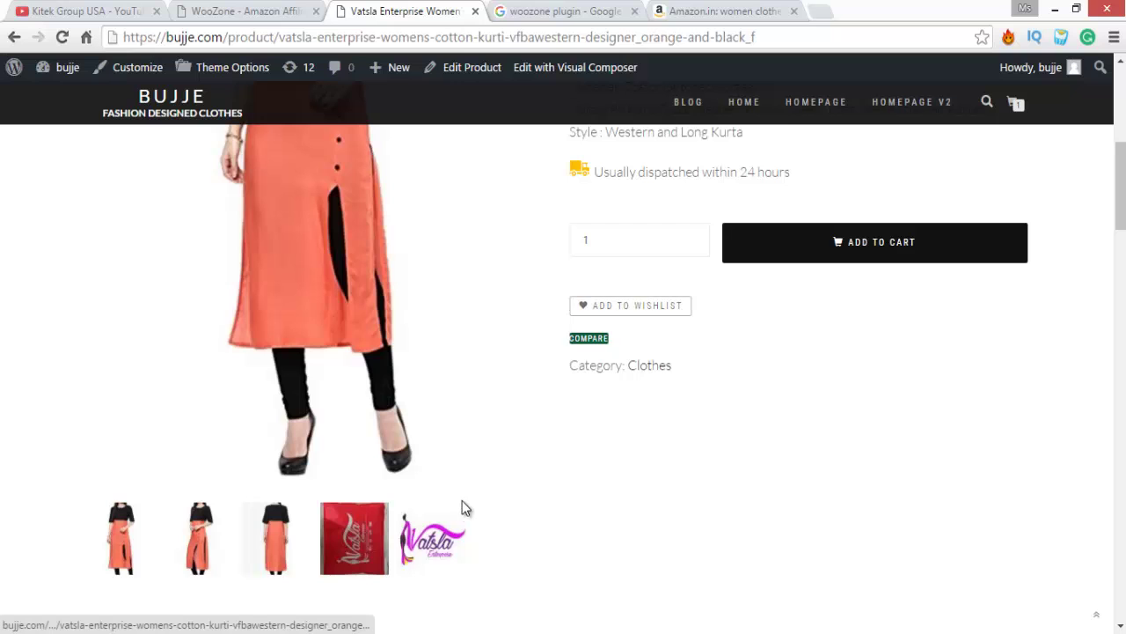
scroll(465, 508, down, 4)
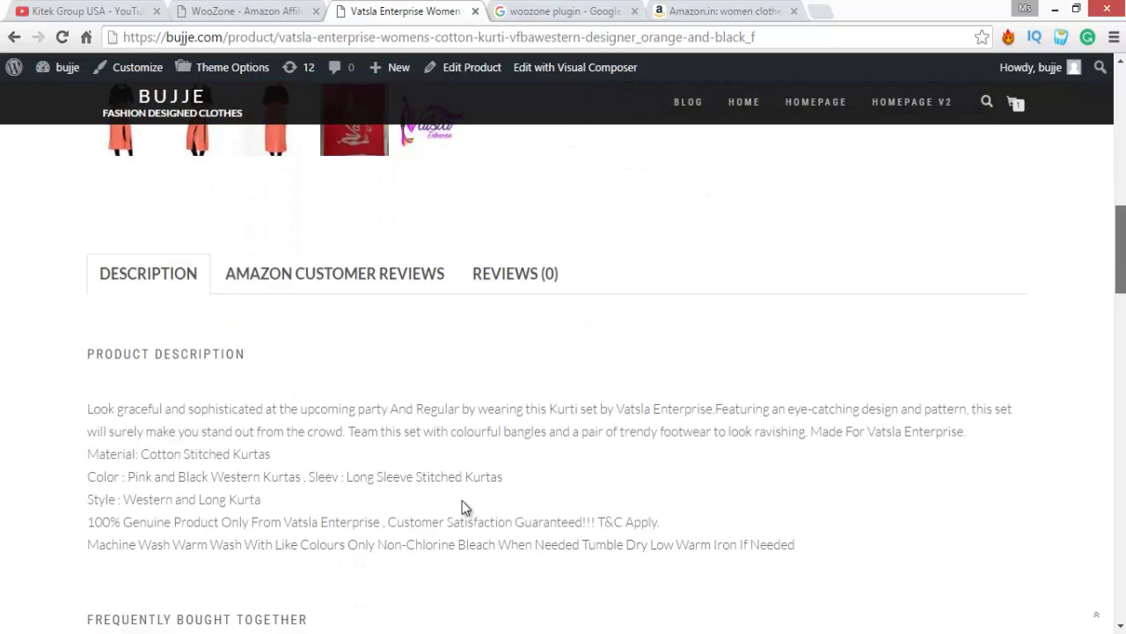
Open the store's shopping cart and go back to the kurti's product page.
scroll(465, 508, up, 10)
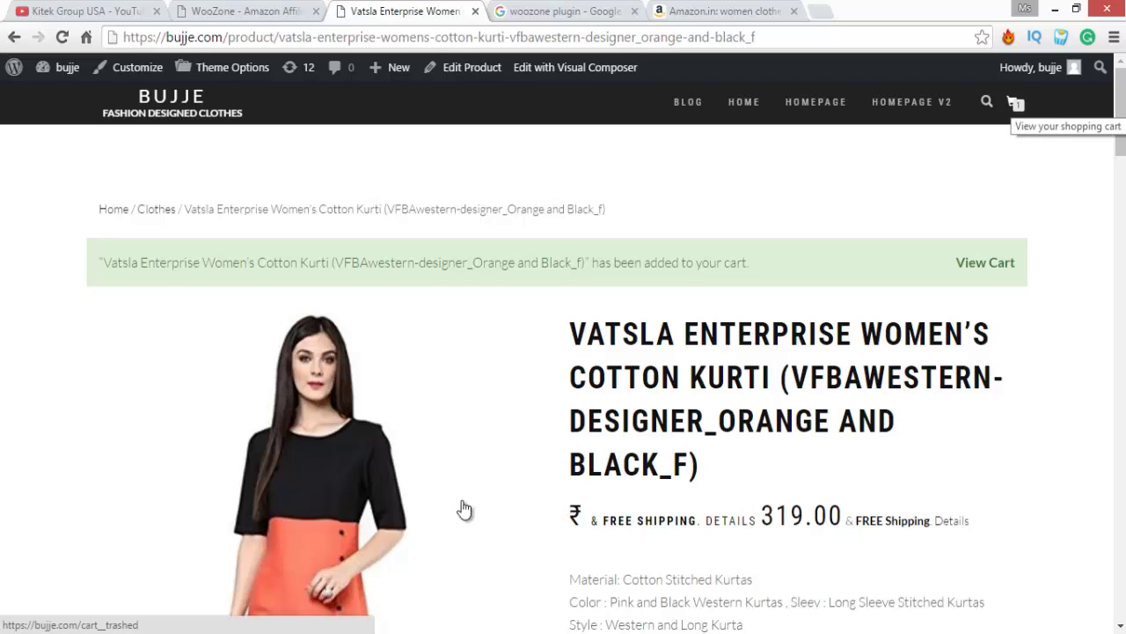
click(465, 509)
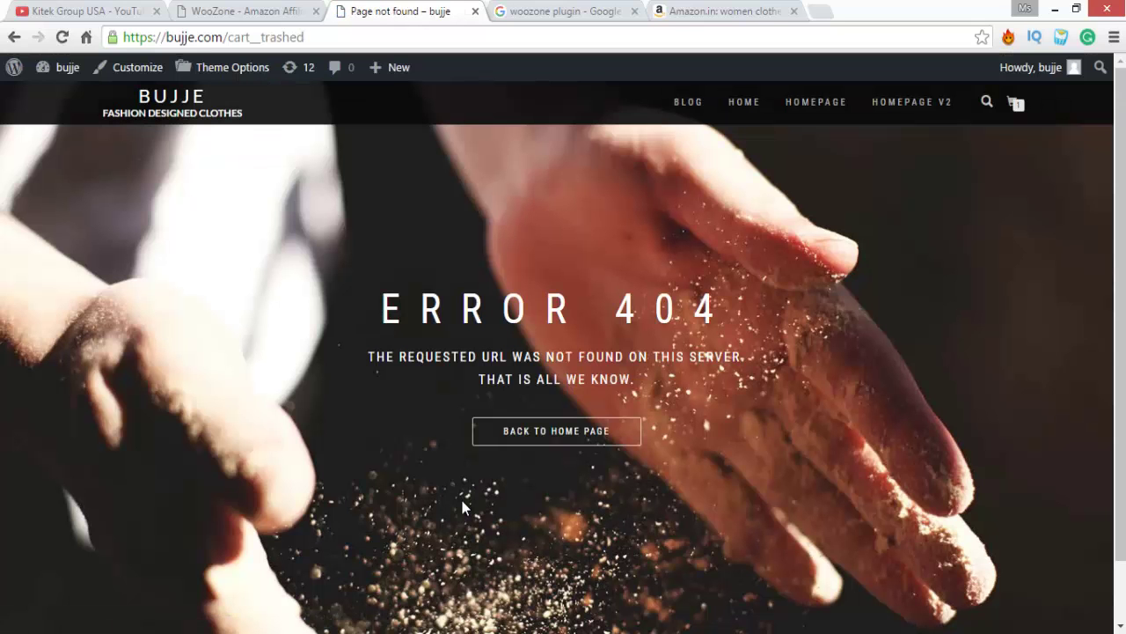
key(alt+Left)
key(alt+Left)
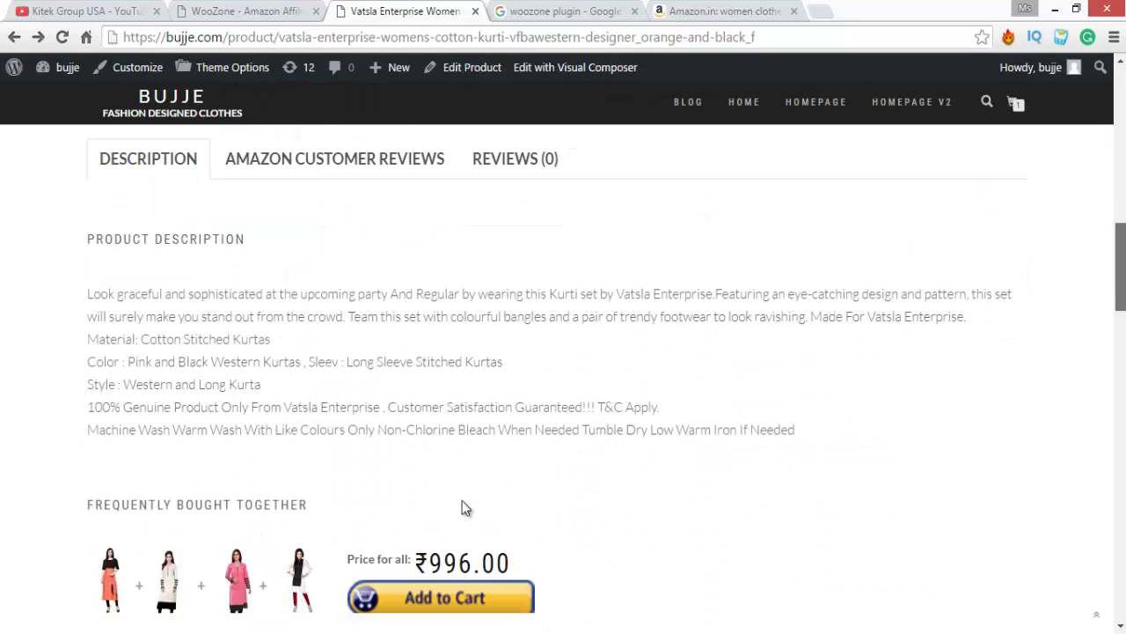
Examine the kurti page's description, Frequently Bought Together offer and related products, ending at the product details.
scroll(465, 507, down, 10)
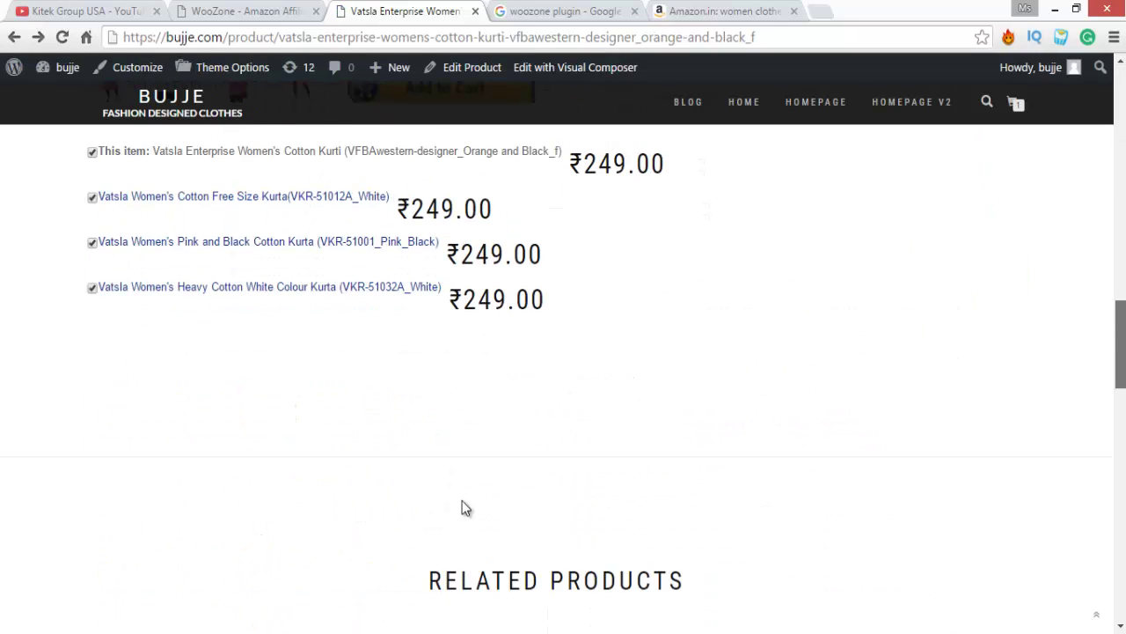
scroll(465, 508, down, 7)
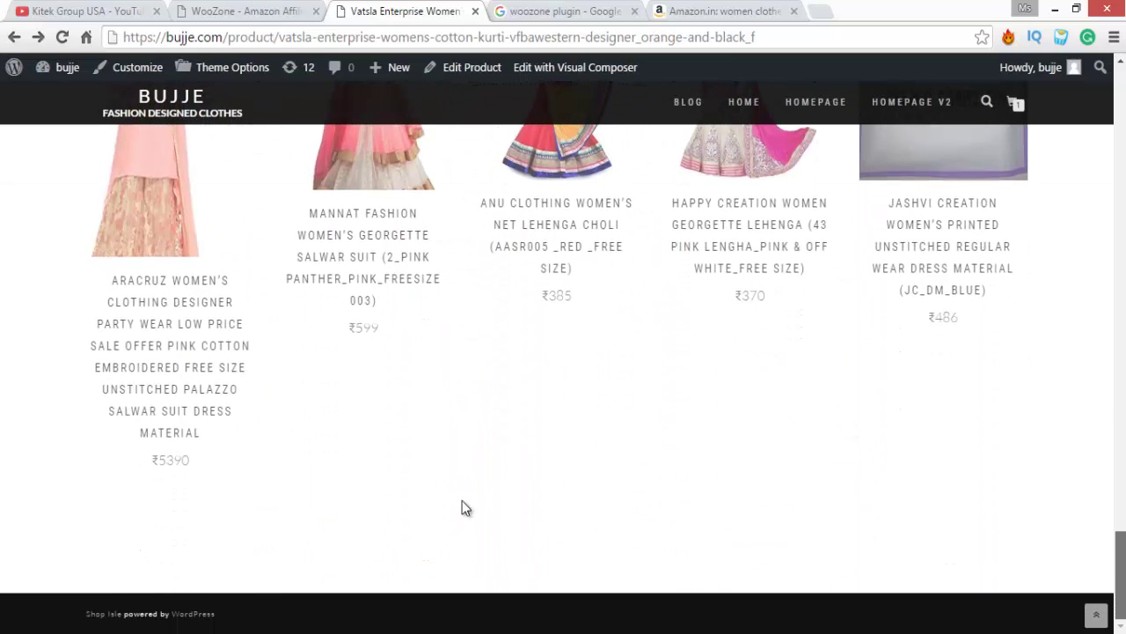
scroll(466, 507, up, 8)
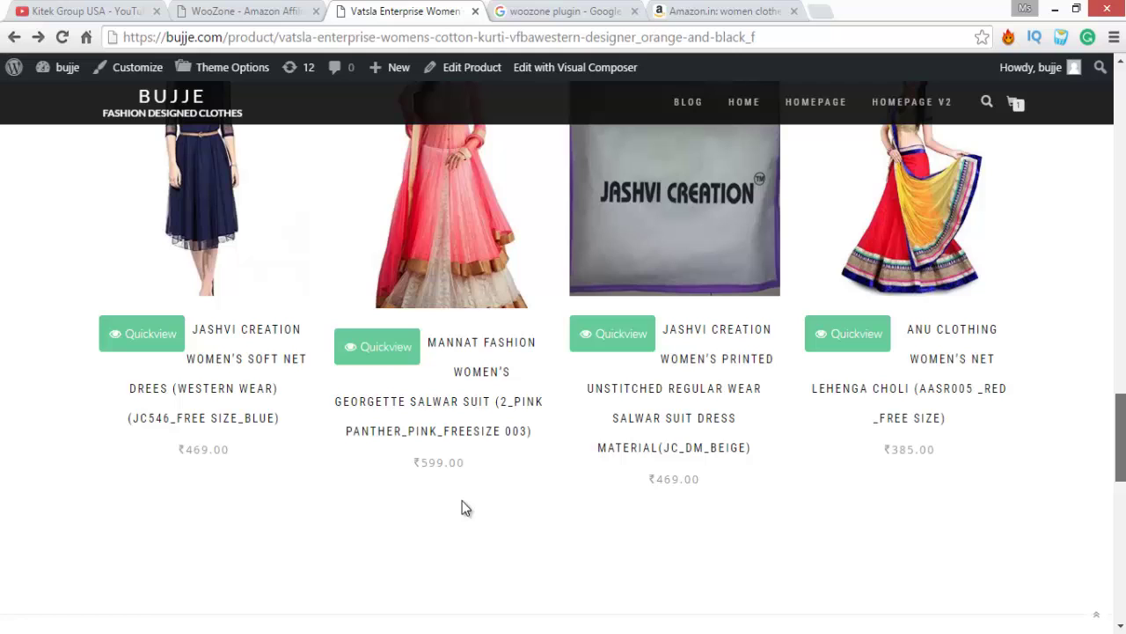
scroll(466, 507, up, 15)
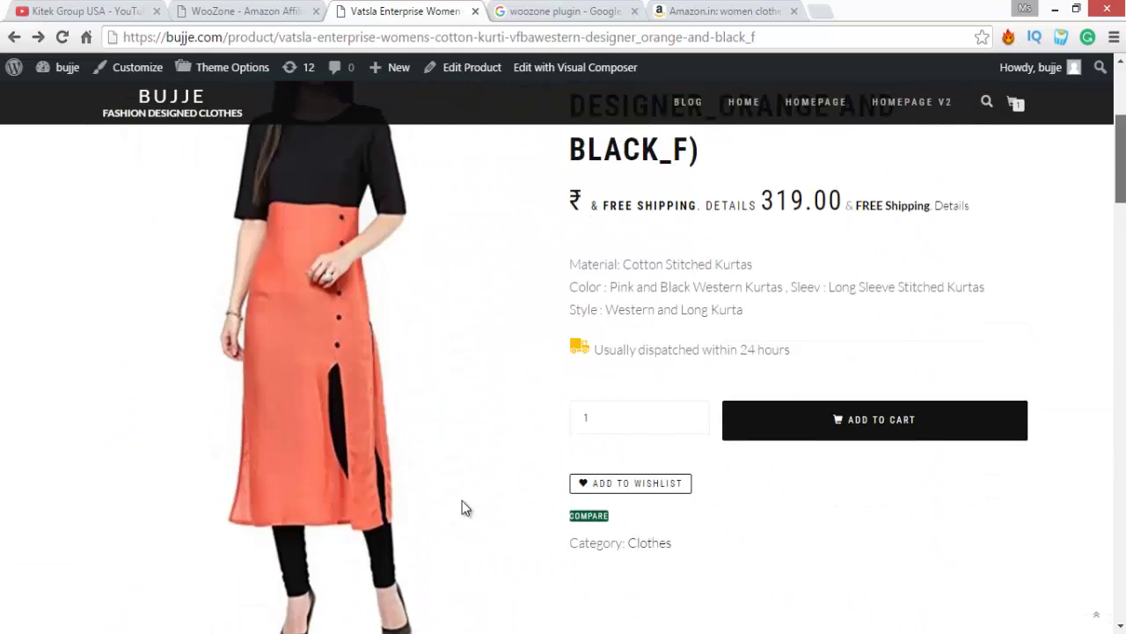
scroll(465, 508, up, 5)
Set Redirect in to 10 seconds in WooZone's Plugin SETUP and save the settings.
key(ctrl+shift+Tab)
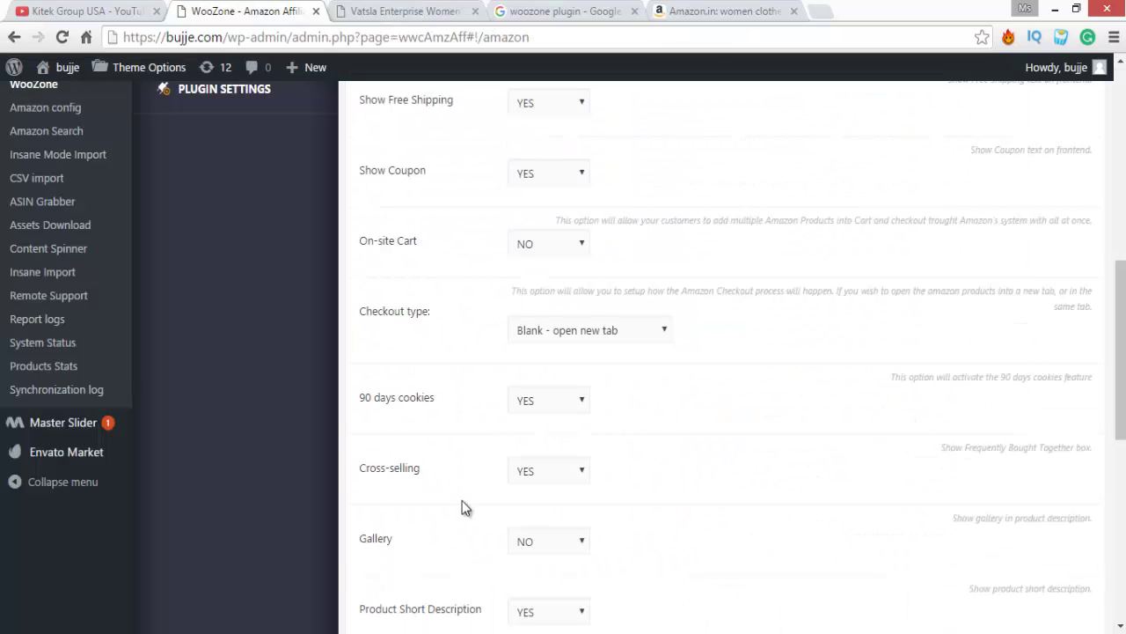
scroll(466, 508, down, 7)
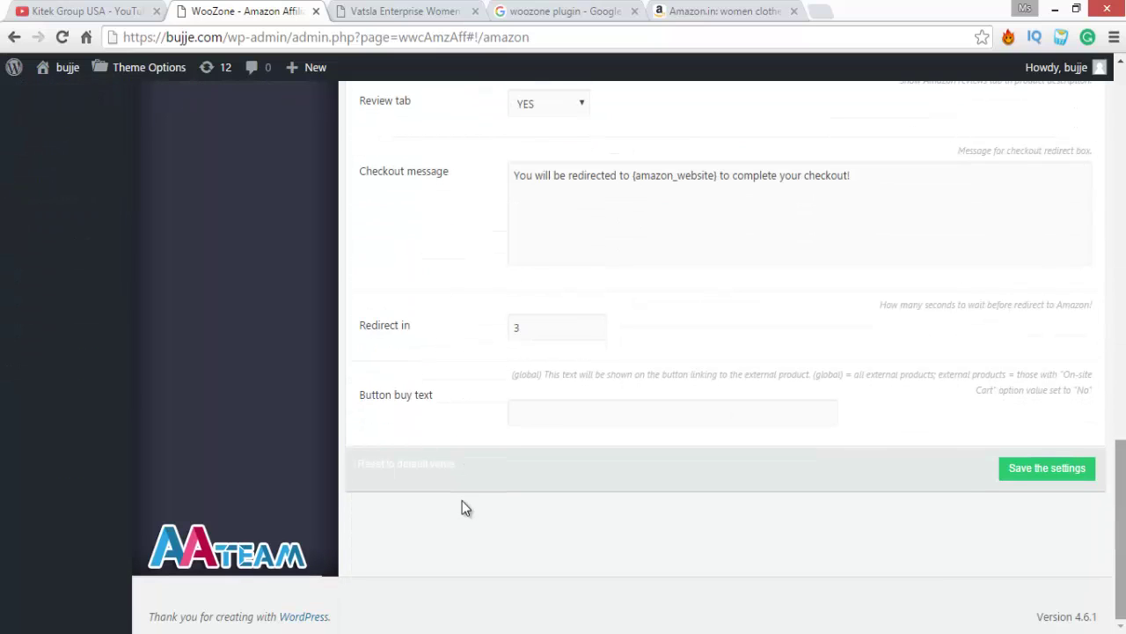
key(Tab)
key(ctrl+a)
text(10)
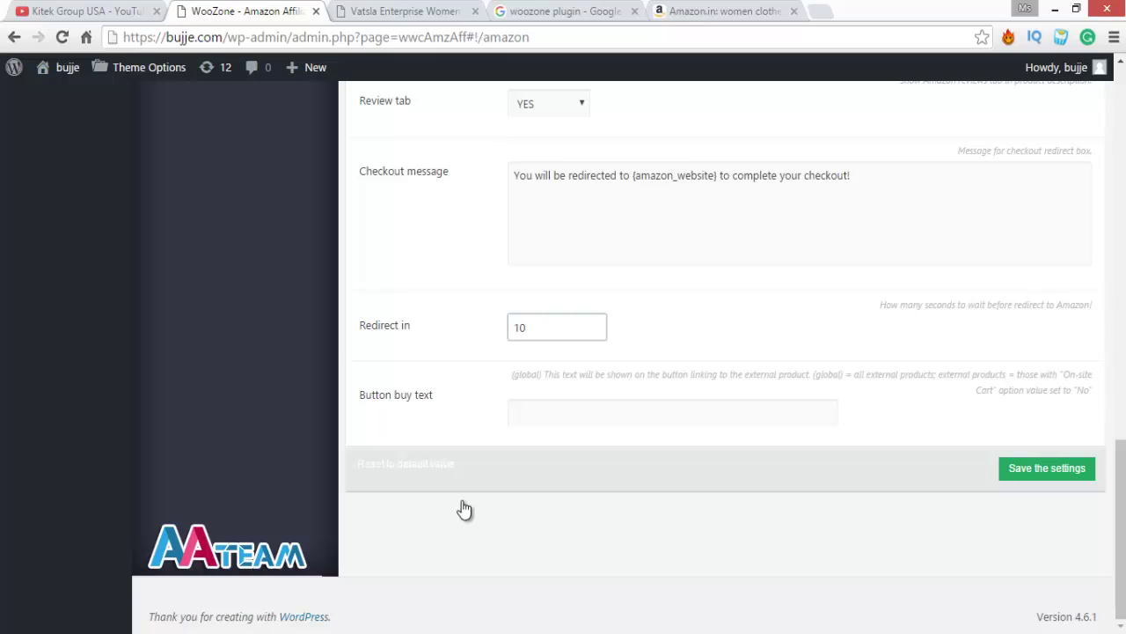
key(Return)
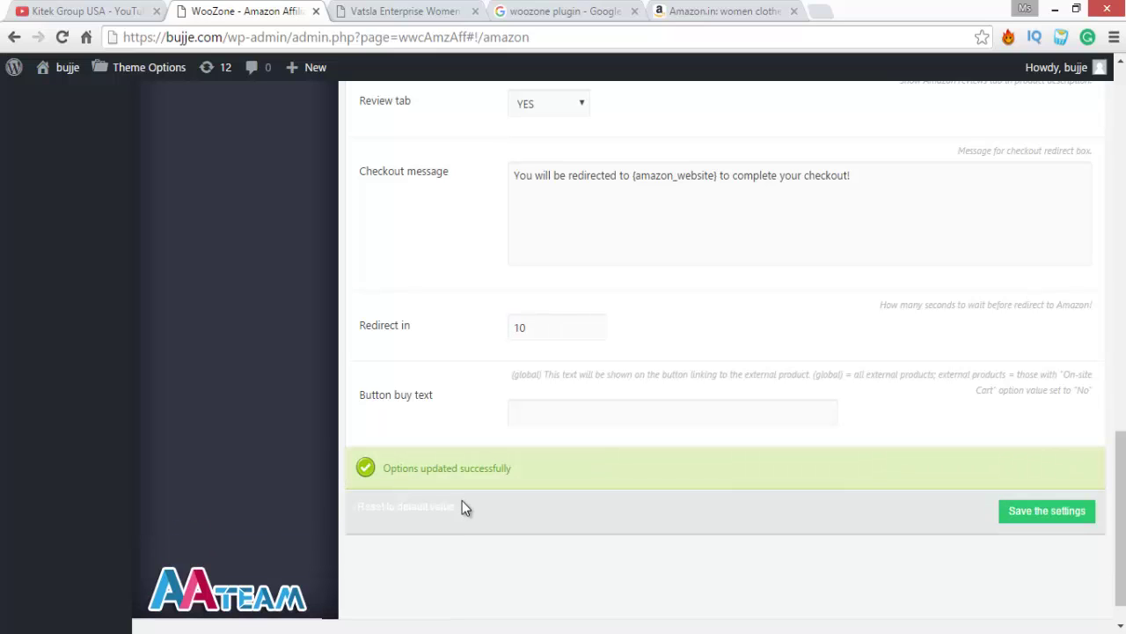
scroll(462, 500, up, 20)
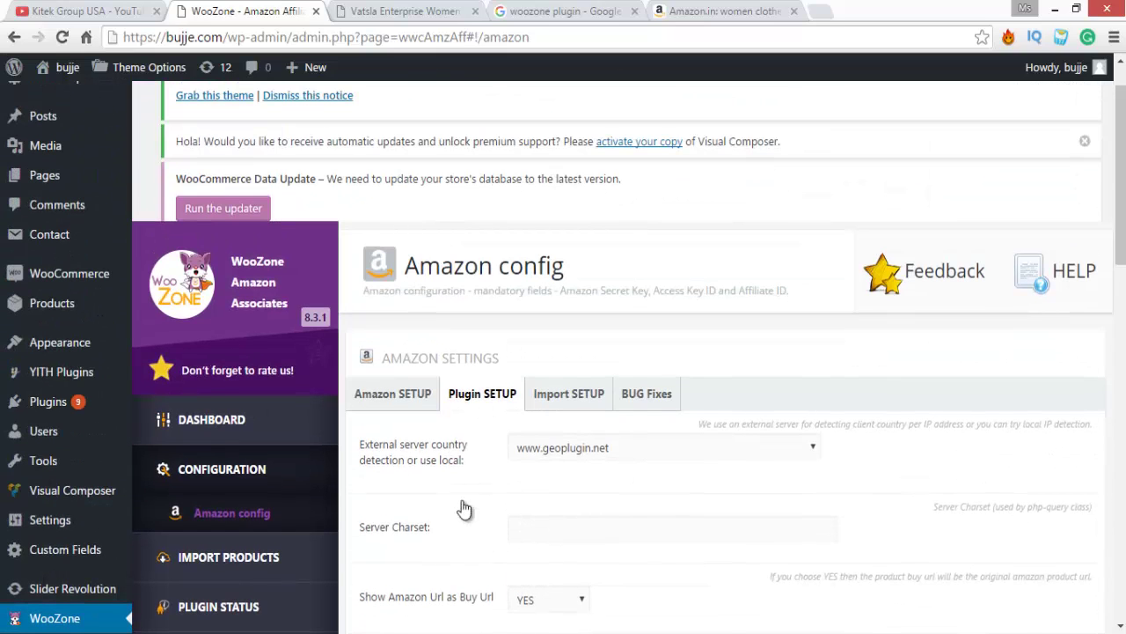
Return to the kurti's store page and open the bujje home page from it.
key(ctrl+4)
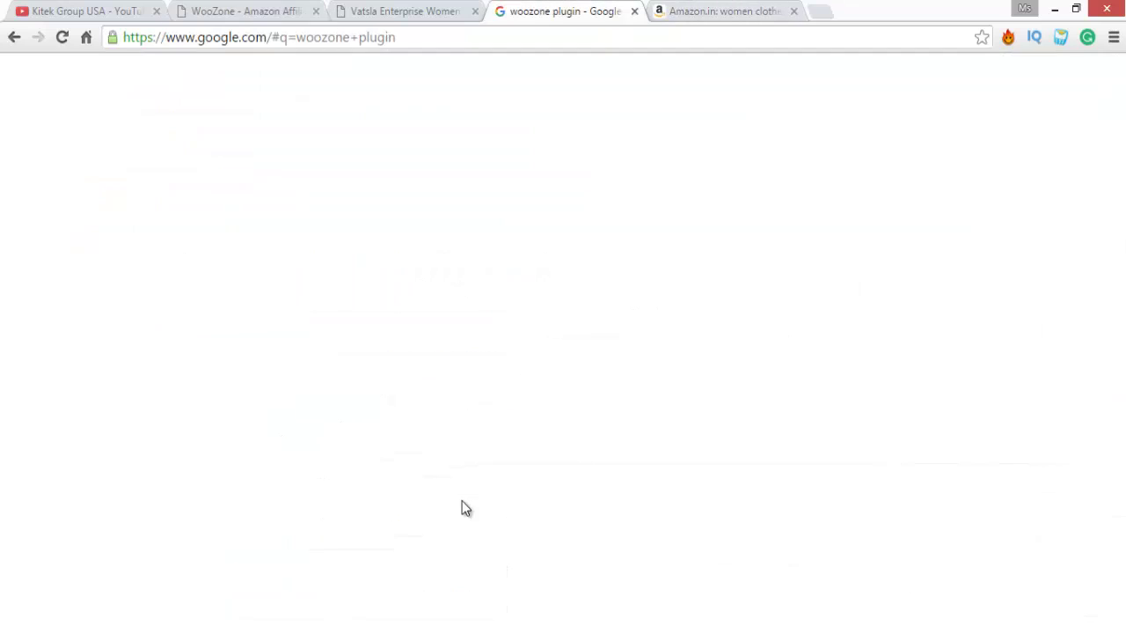
key(ctrl+5)
key(ctrl+4)
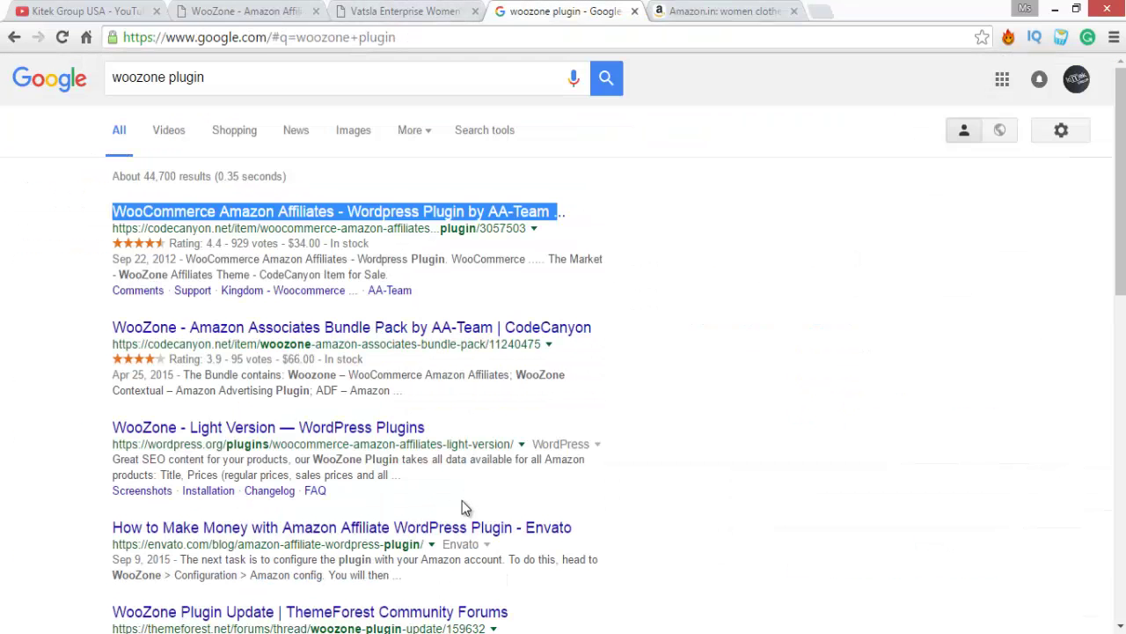
key(ctrl+3)
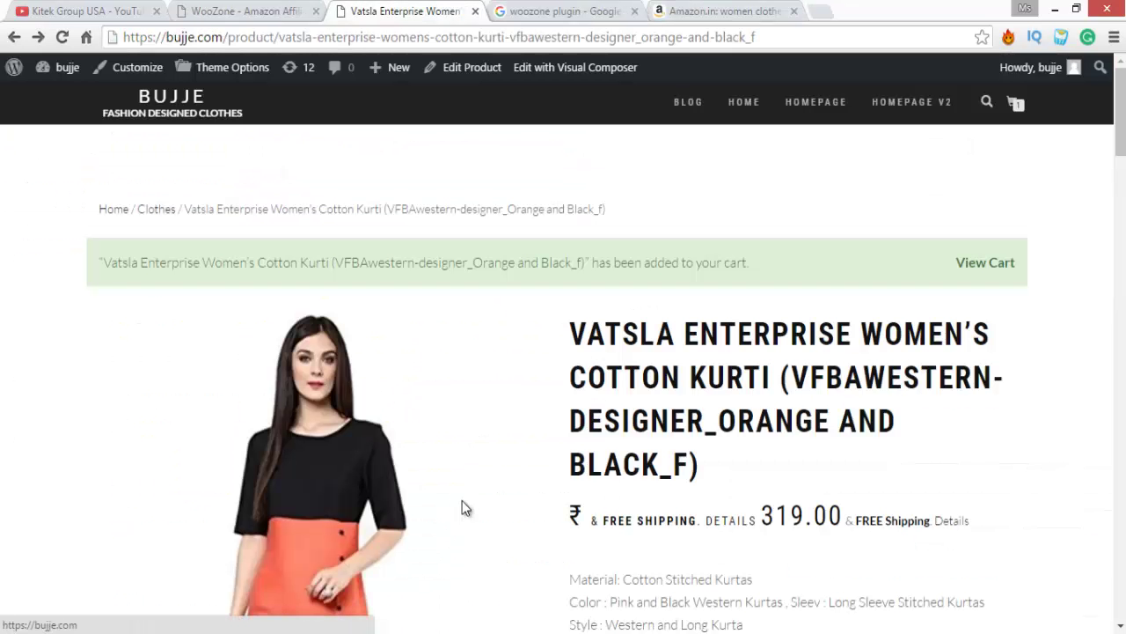
key(F5)
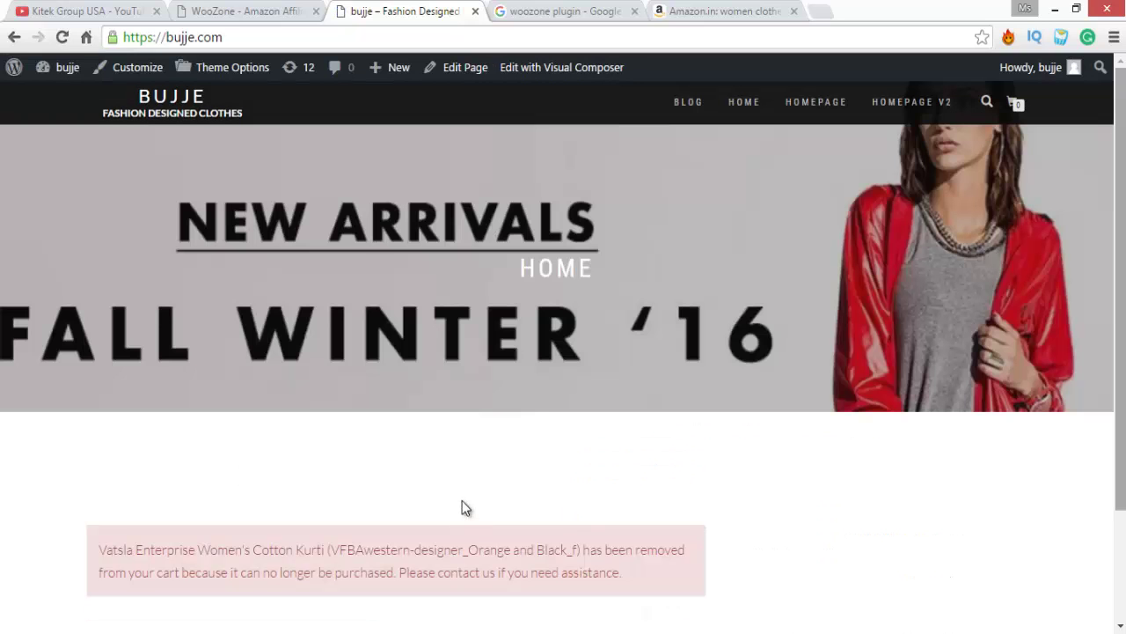
scroll(467, 507, down, 1)
scroll(465, 507, up, 1)
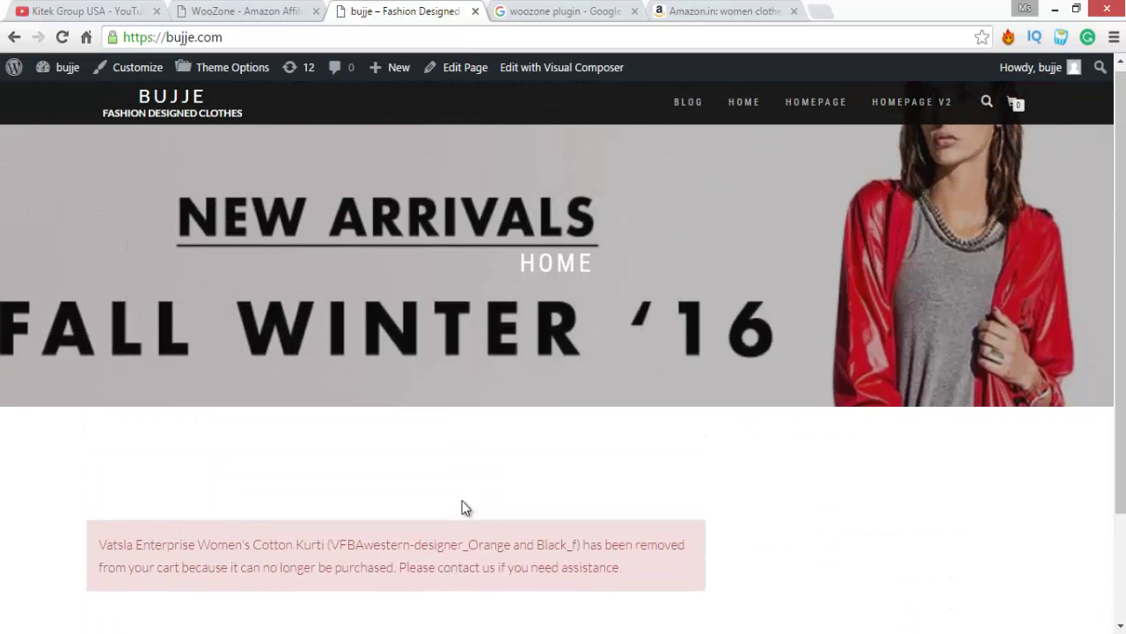
Open the store's Clothes category page at bujje.com/product-category/clothes.
key(ctrl+l)
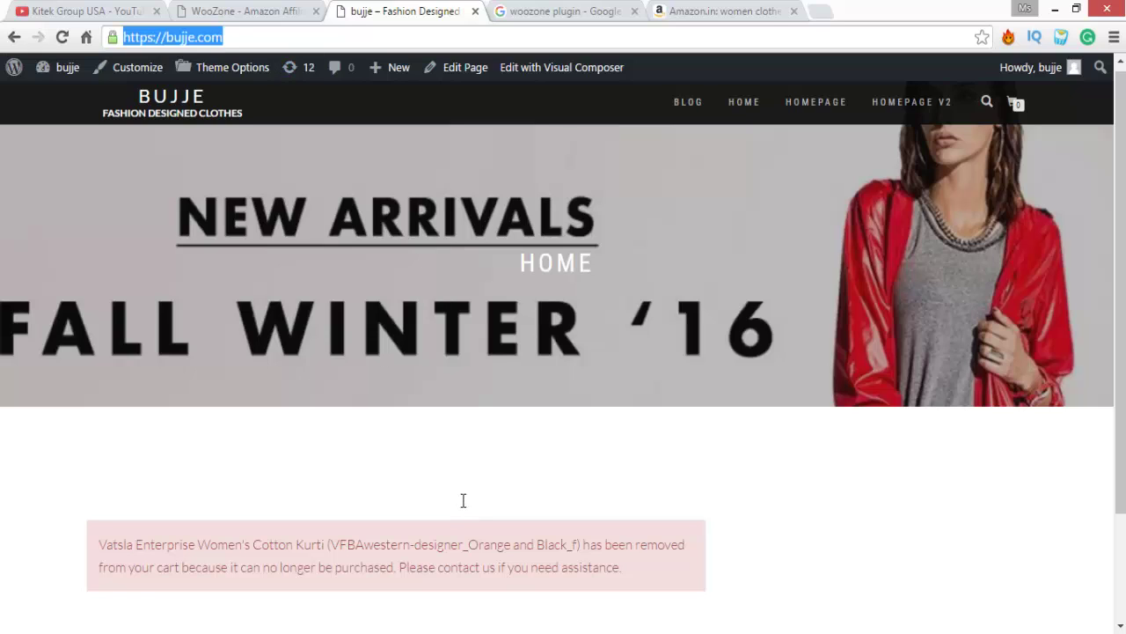
key(End)
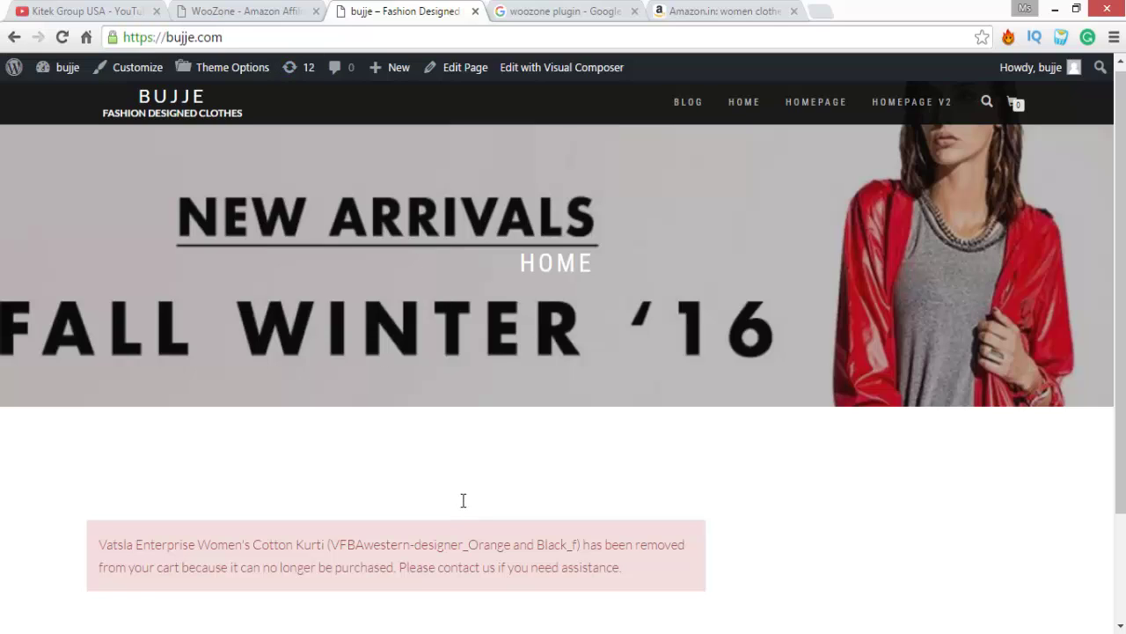
text(/product-category/clothes)
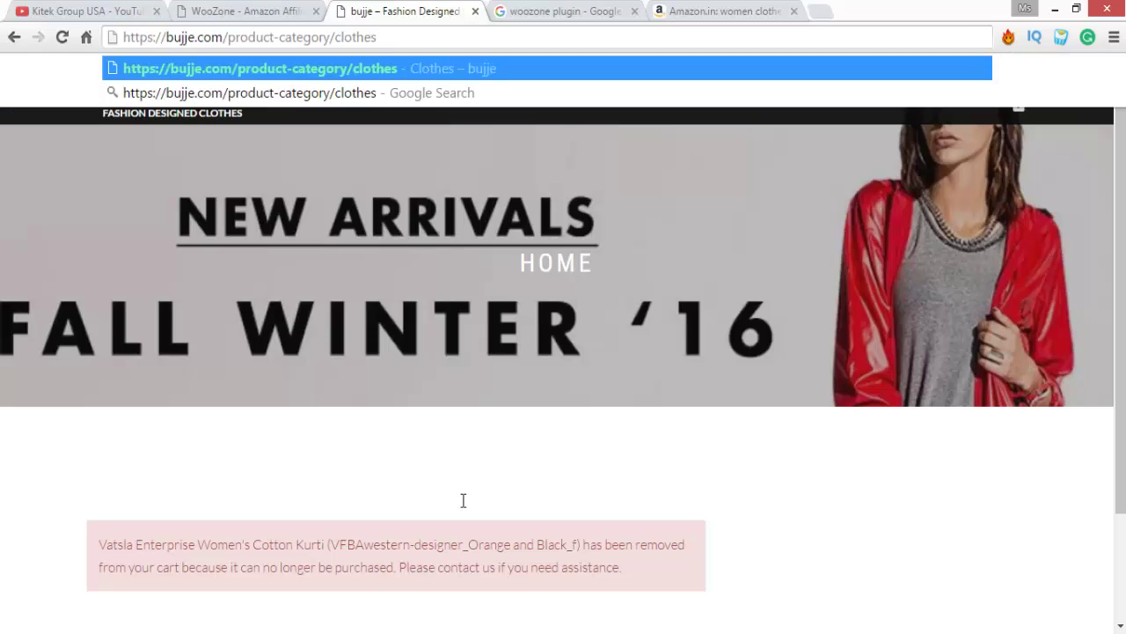
key(Return)
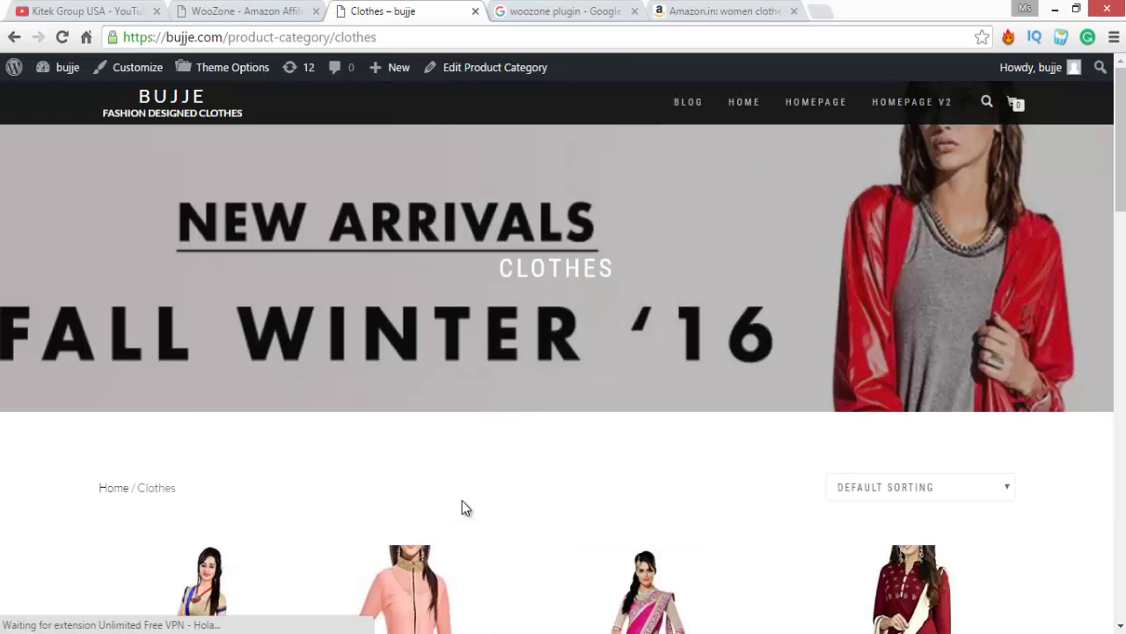
Open the Aracruz pink palazzo salwar suit from the Clothes category and buy it through to the Amazon cart.
scroll(464, 507, down, 2)
scroll(465, 508, down, 3)
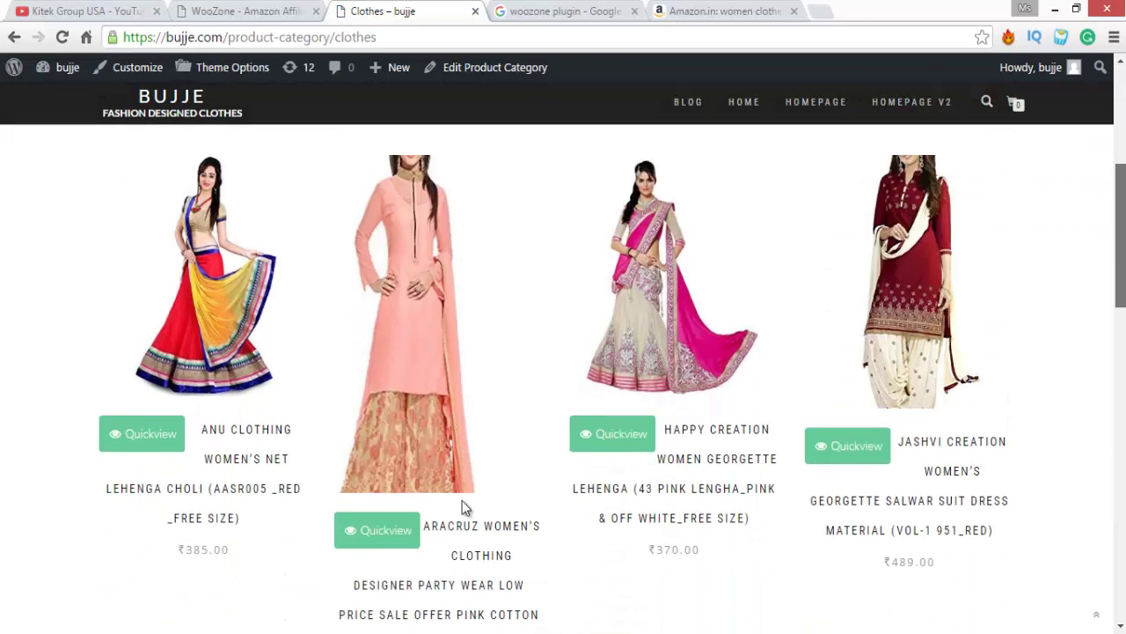
click(465, 508)
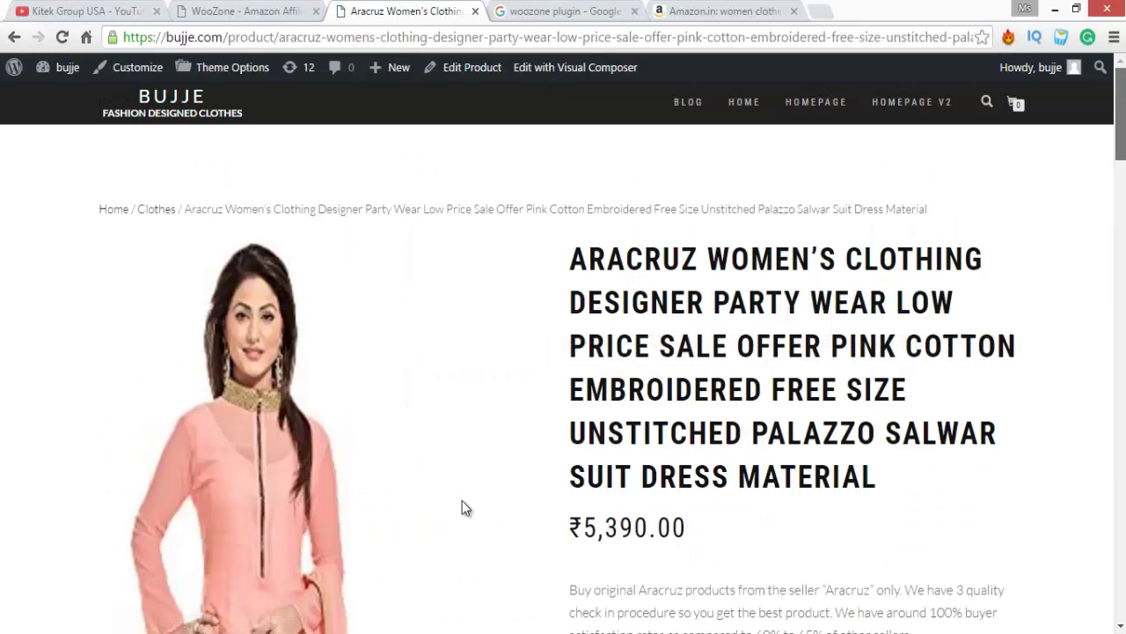
scroll(465, 510, down, 5)
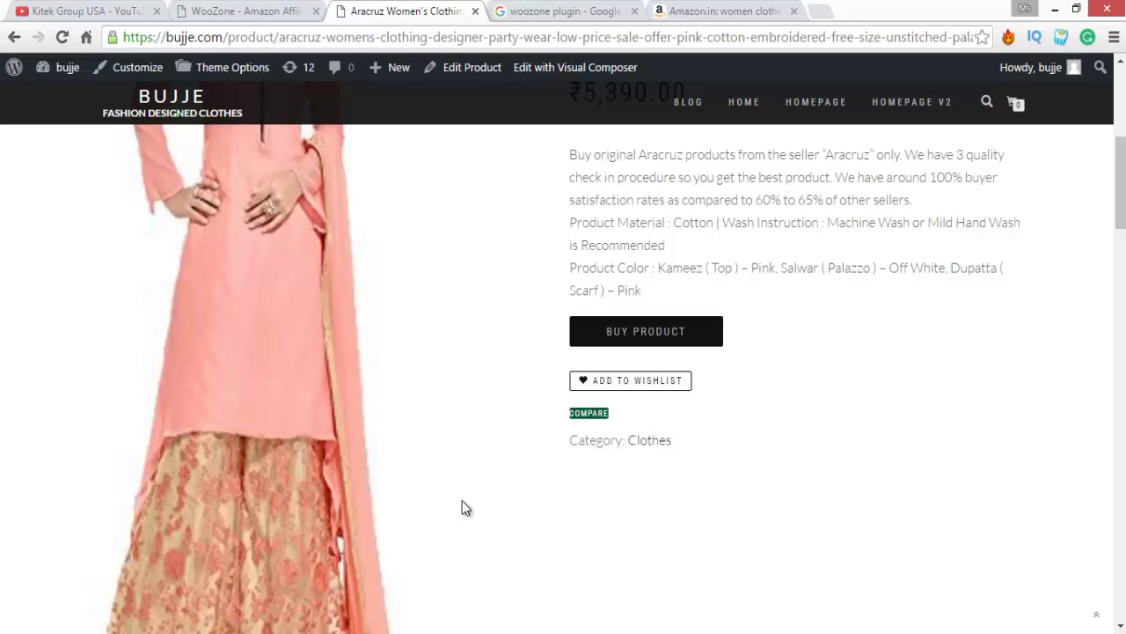
click(646, 331)
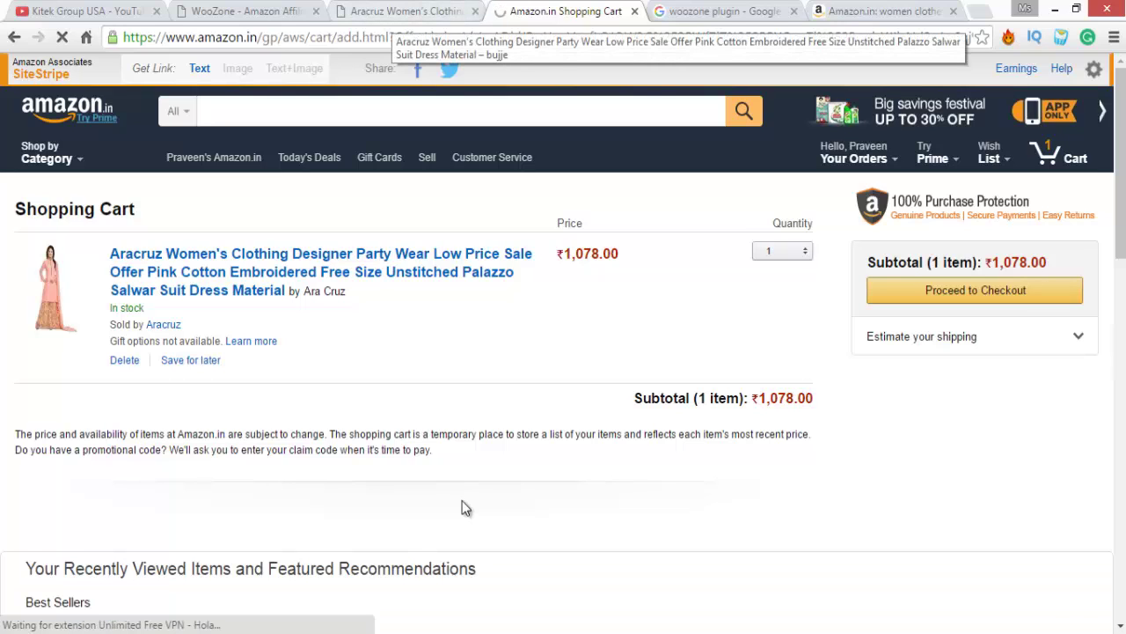
Check the Aracruz product's title and price in the store, and review WooZone's Plugin SETUP settings again.
key(ctrl+shift+Tab)
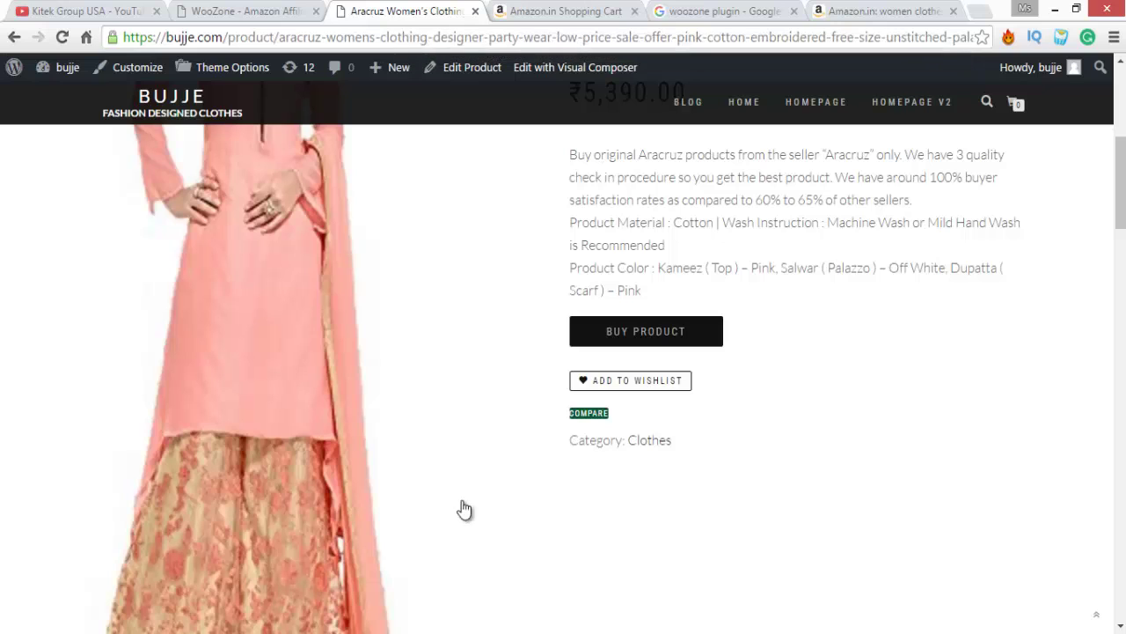
scroll(466, 508, up, 5)
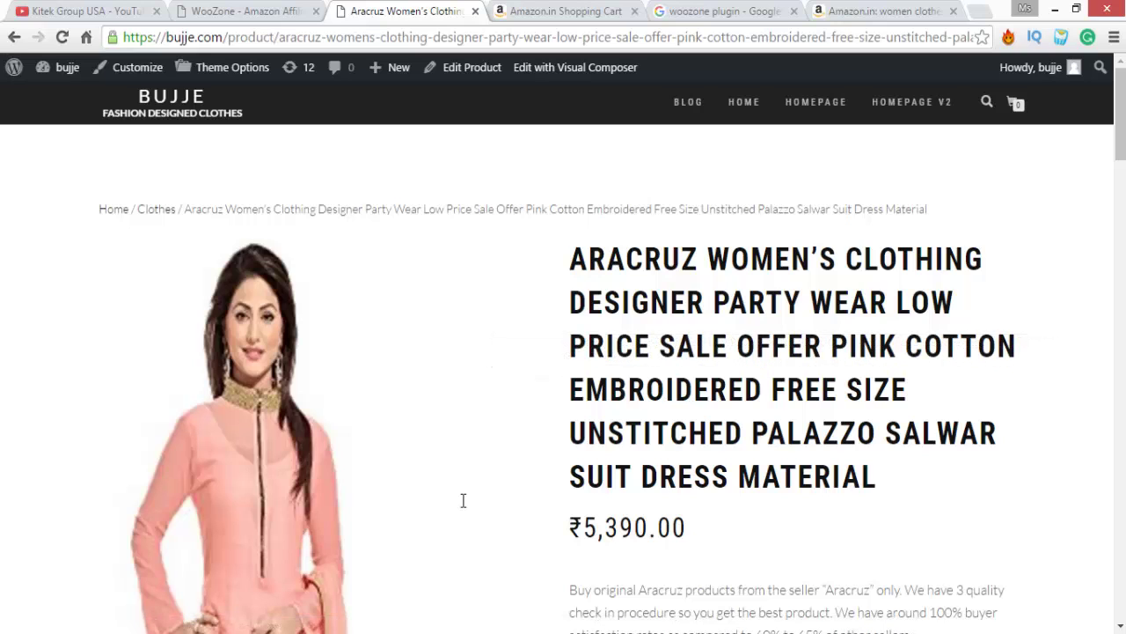
key(ctrl+shift+Tab)
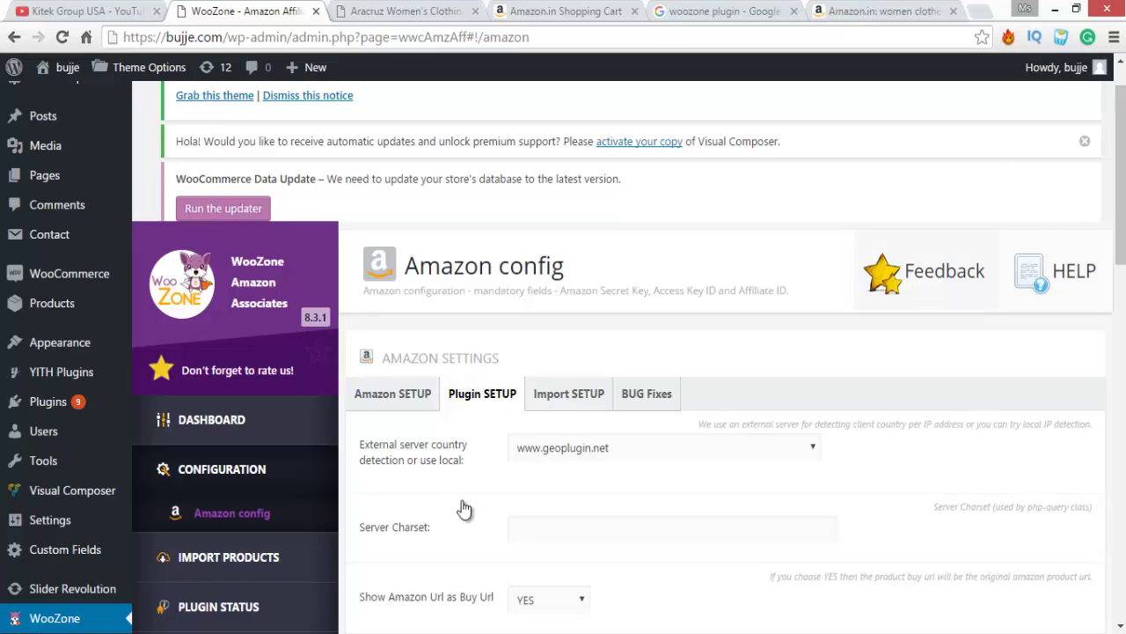
scroll(465, 510, down, 5)
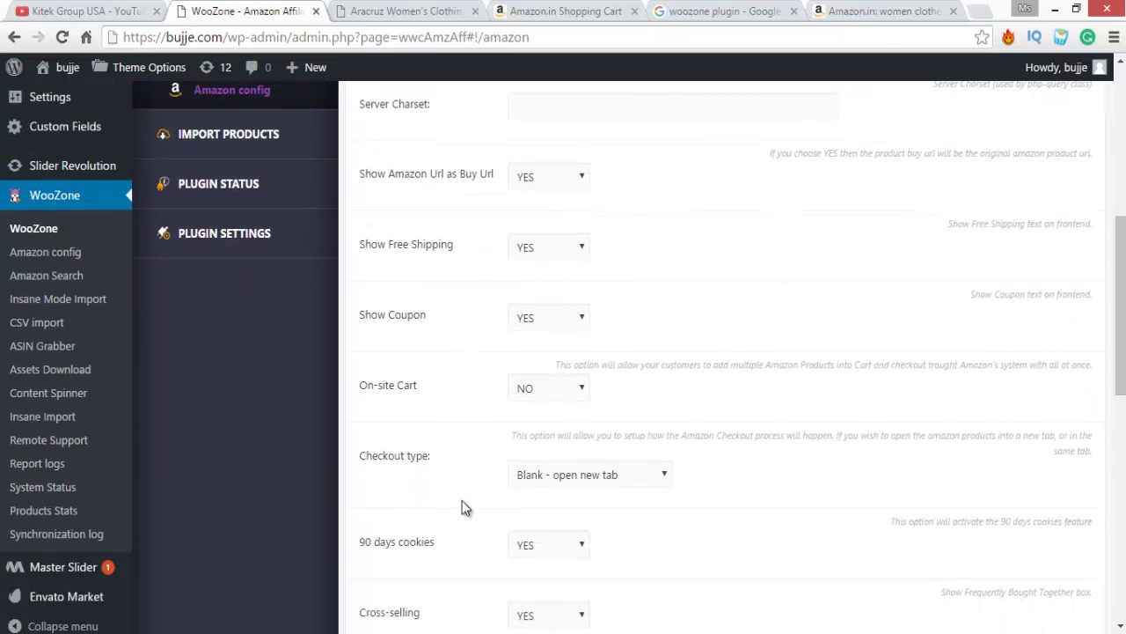
scroll(465, 509, up, 4)
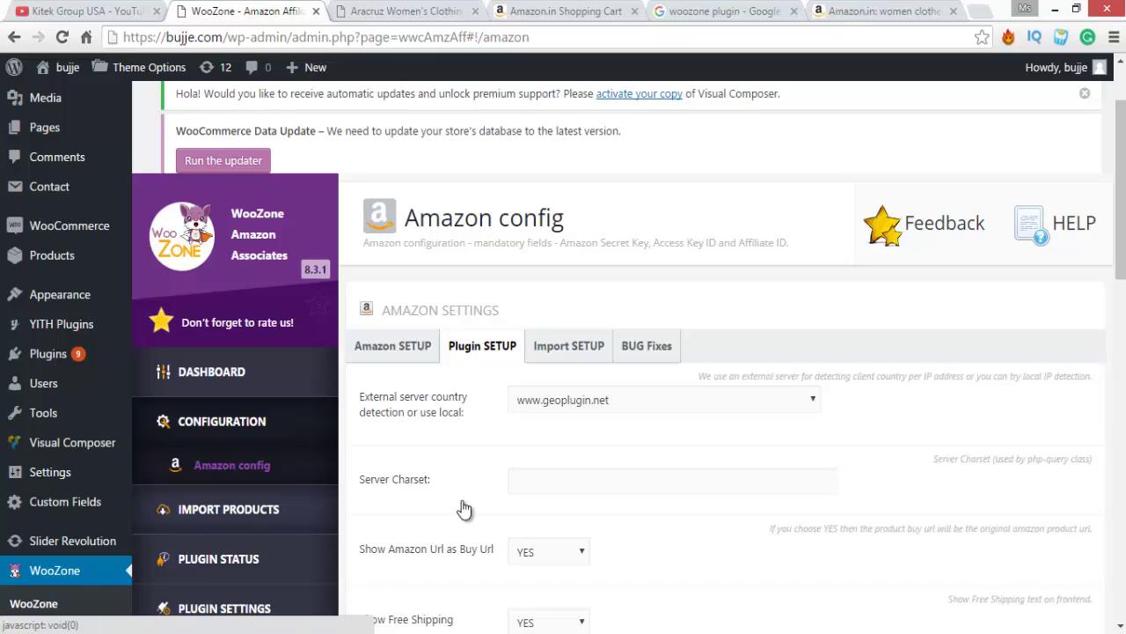
Fill in WooZone's Advanced Search with the keyword clothes and set it to import into the Clothes category.
click(228, 509)
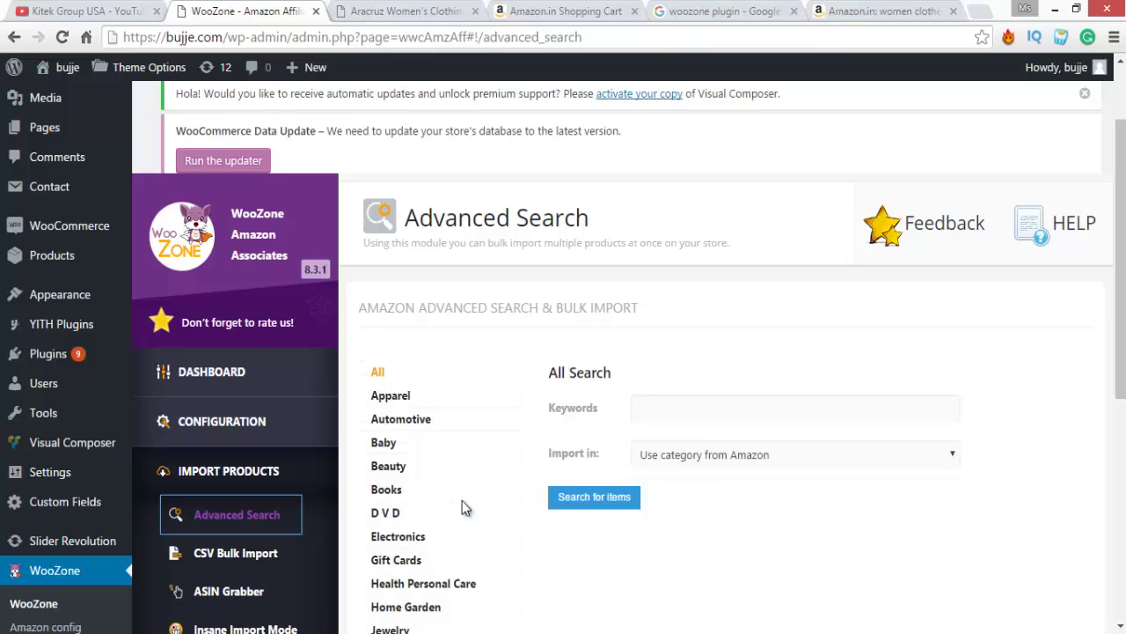
double_click(704, 408)
key(Down)
key(Down)
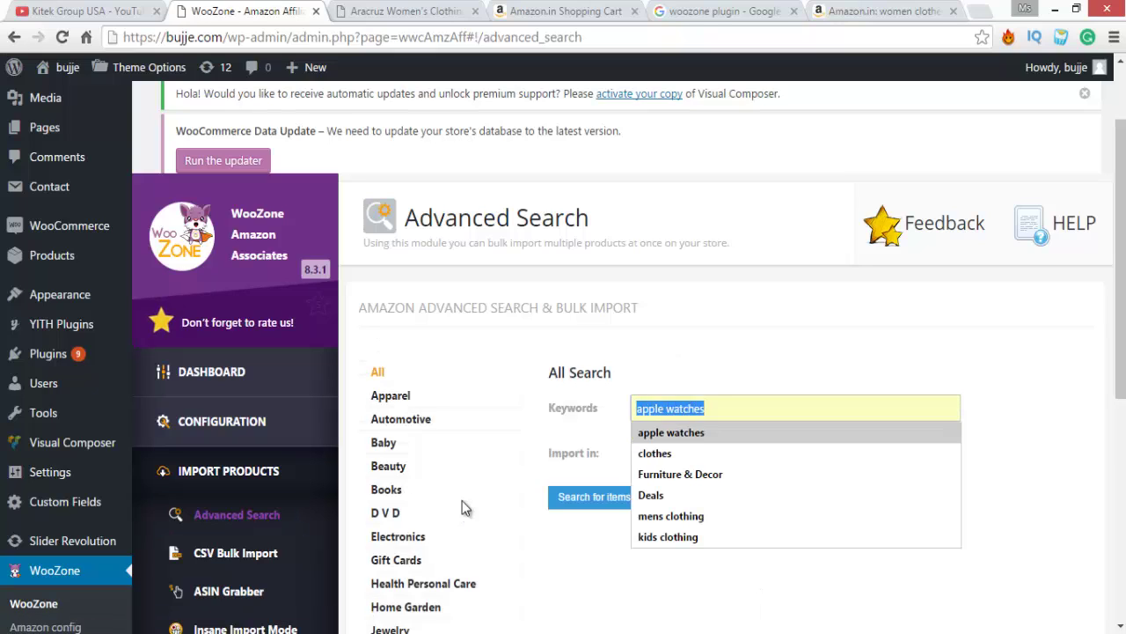
key(Return)
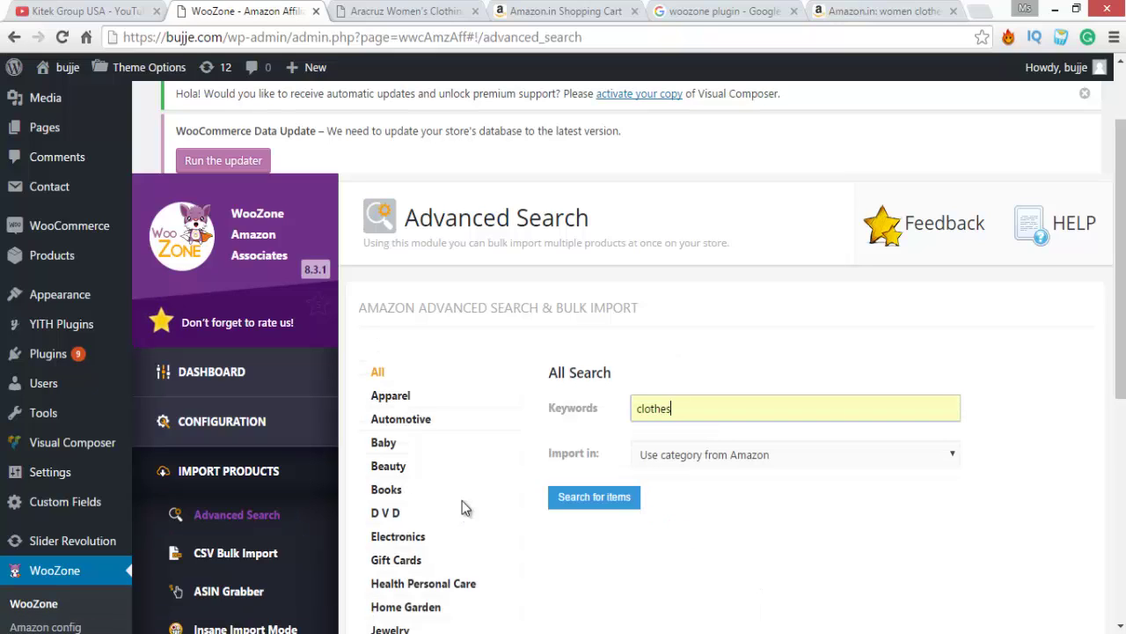
click(795, 454)
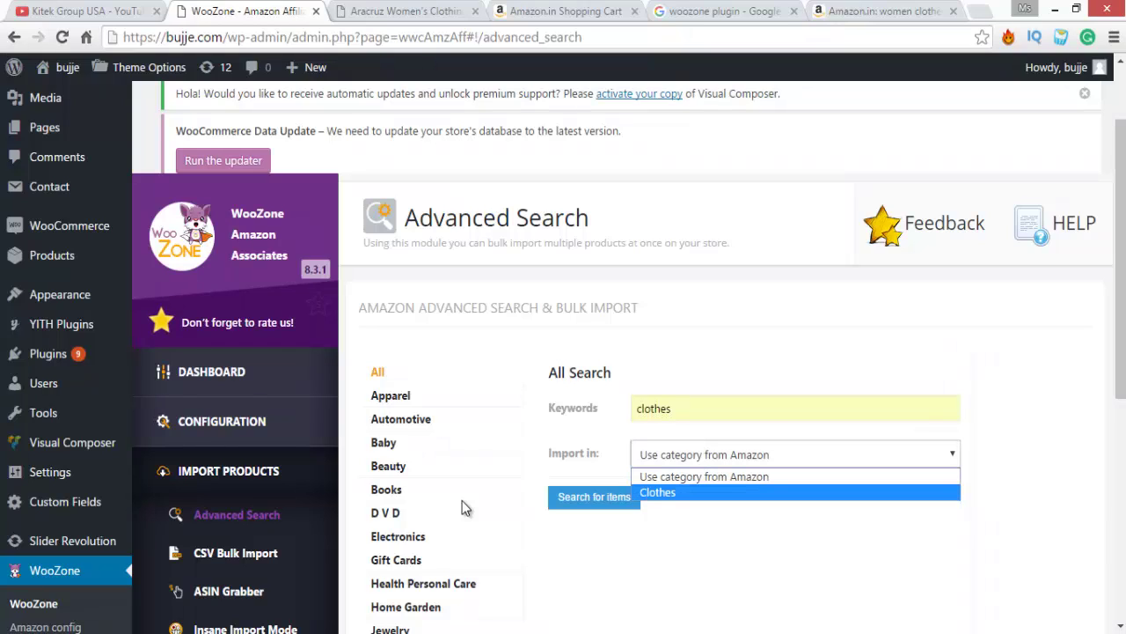
key(Return)
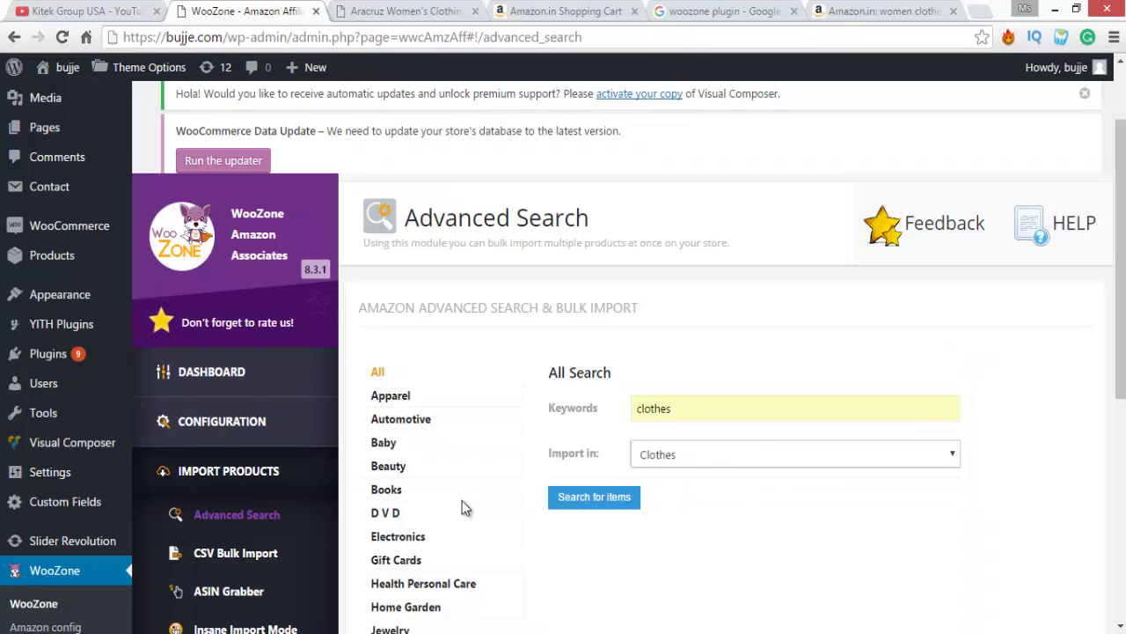
scroll(465, 508, down, 3)
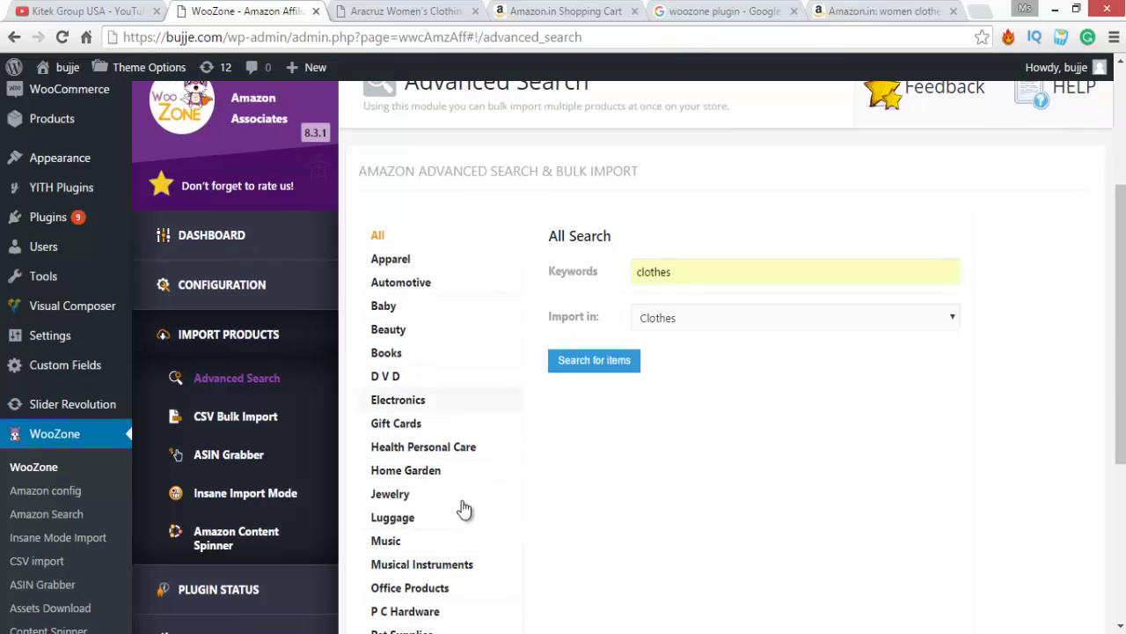
Open WooZone's CSV Bulk Import, and find the Product details of the Aracruz suit from the Amazon cart on its Amazon page.
click(235, 416)
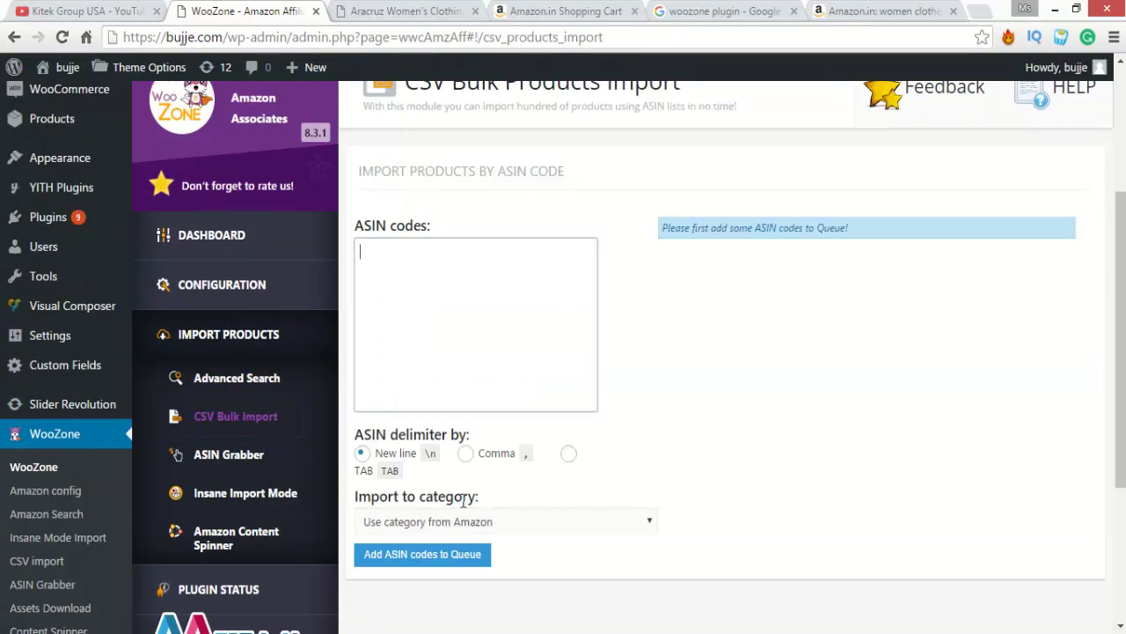
key(ctrl+4)
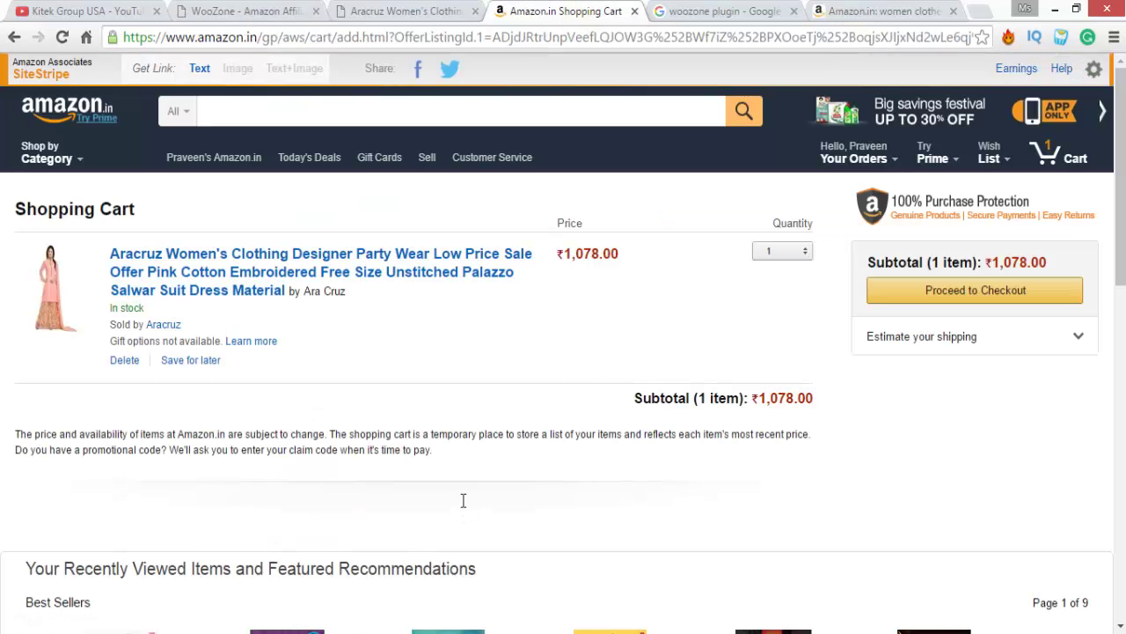
click(463, 508)
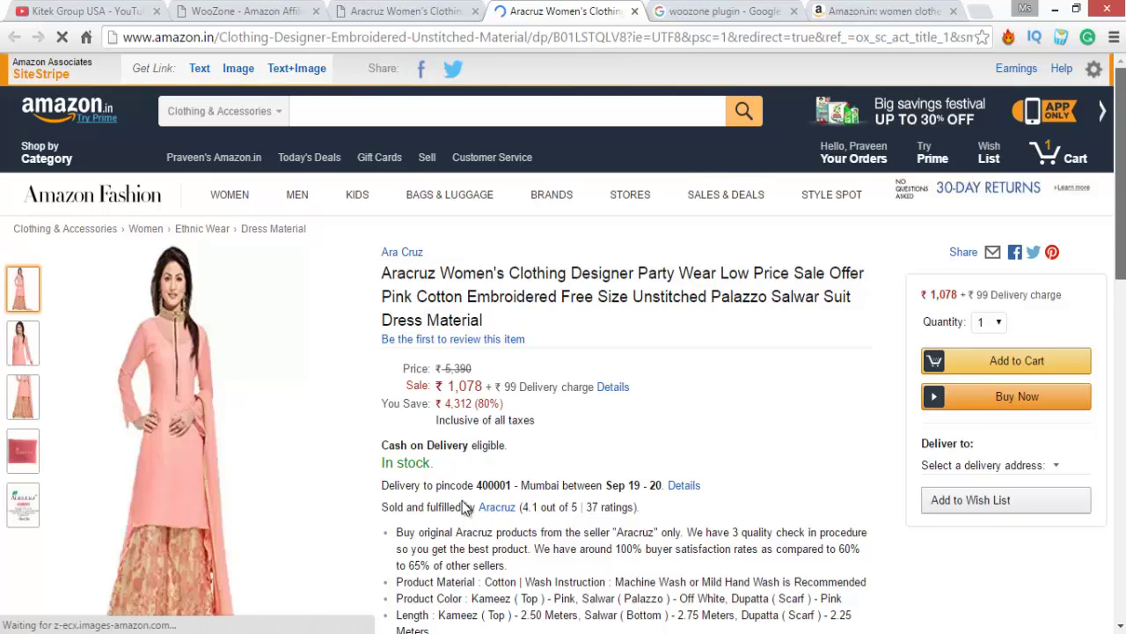
scroll(465, 508, down, 4)
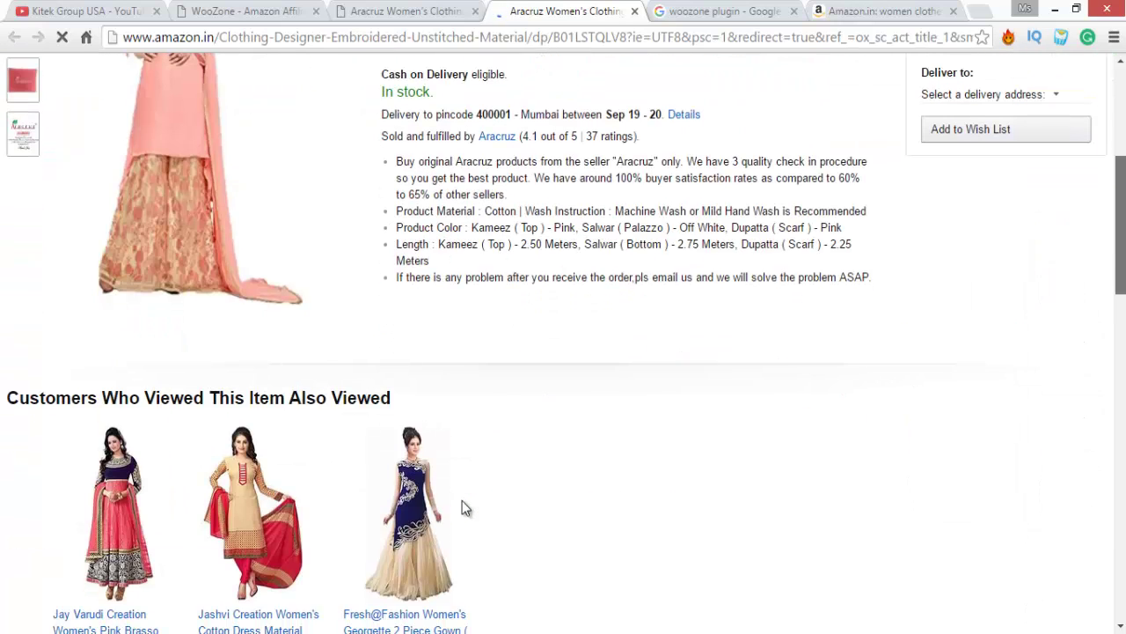
scroll(465, 508, down, 5)
scroll(465, 508, down, 3)
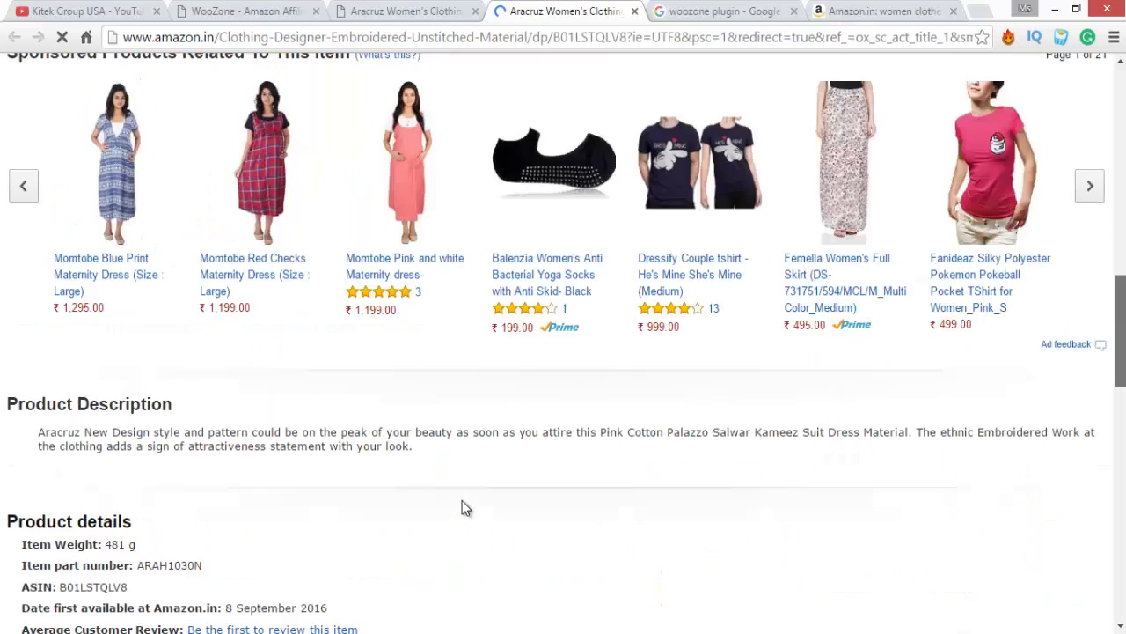
scroll(466, 507, down, 1)
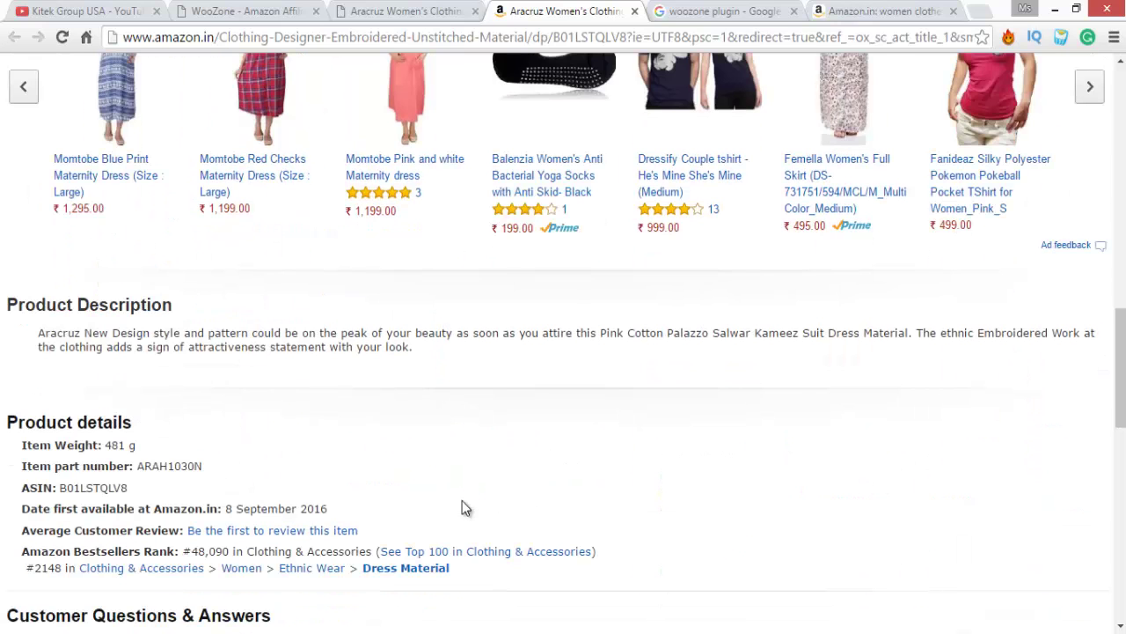
Copy the Aracruz suit's ASIN, B01LSTQLV8, from Amazon into the ASIN codes of WooZone's CSV Bulk Import.
key(shift+End)
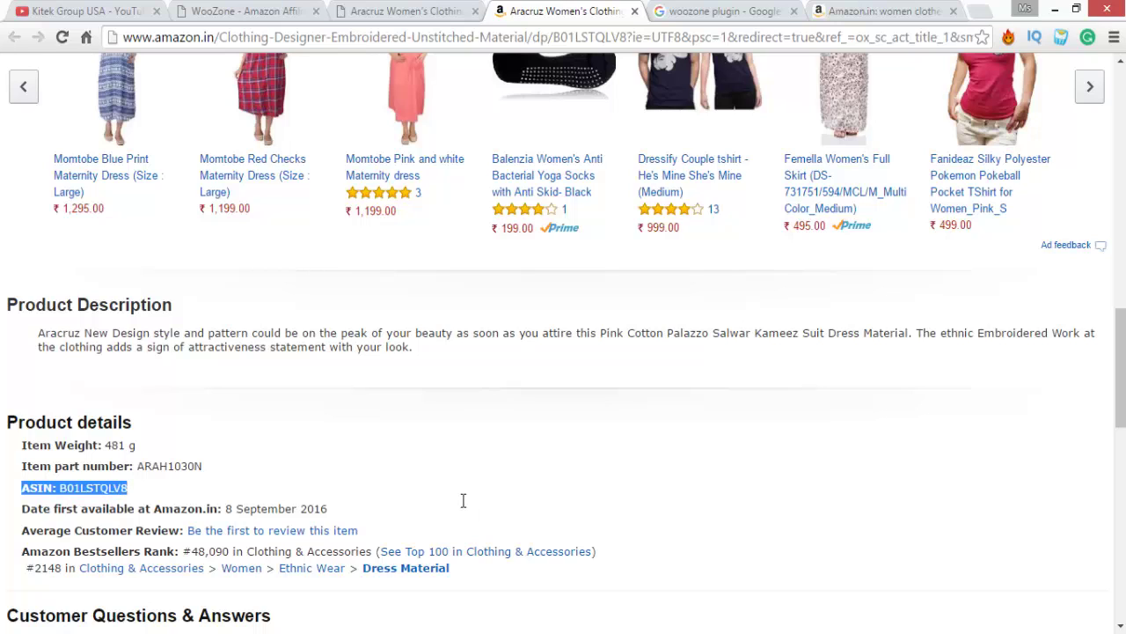
click(463, 499)
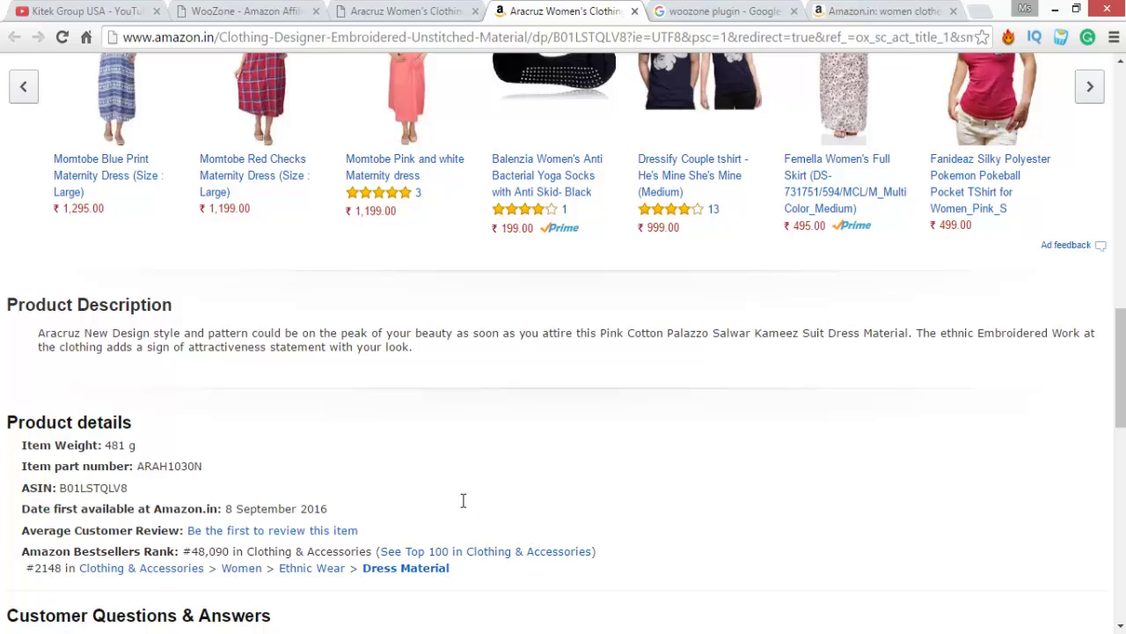
key(shift+End)
key(ctrl+c)
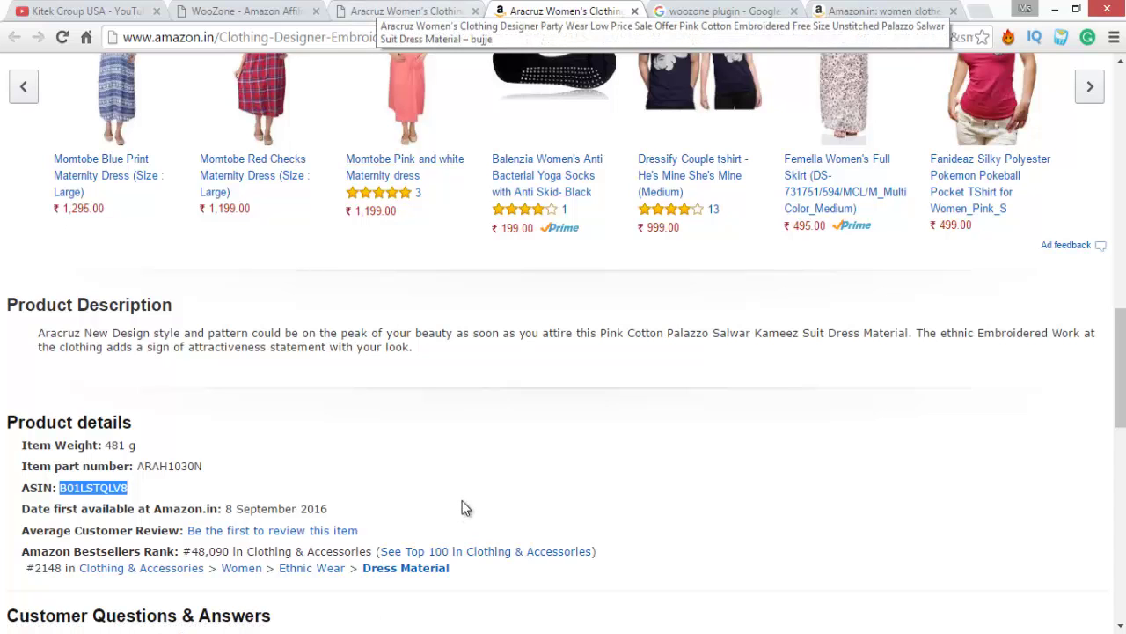
key(ctrl+shift+Tab)
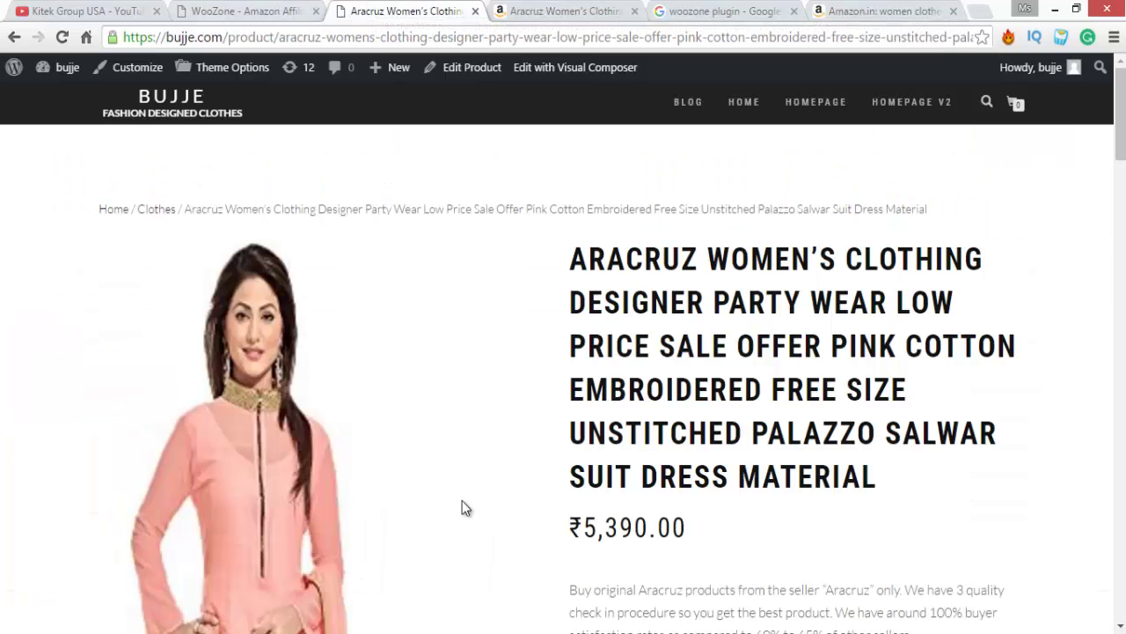
key(ctrl+shift+Tab)
key(ctrl+v)
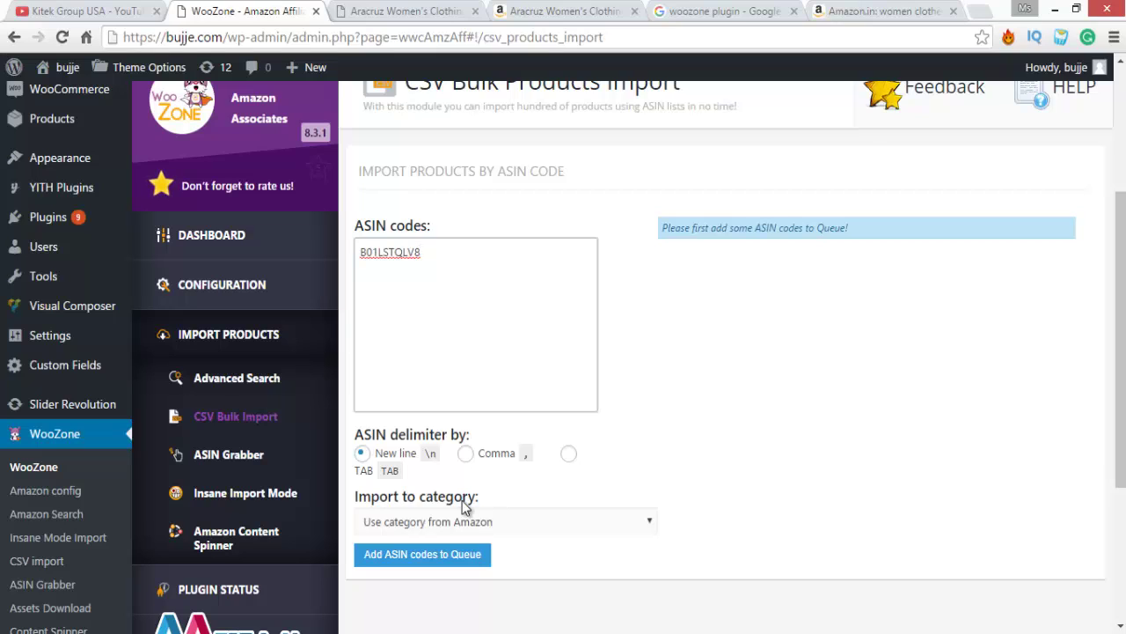
Add the ASIN to the import queue with Clothes as the category and try to import all queued products.
click(463, 511)
key(Down)
key(Return)
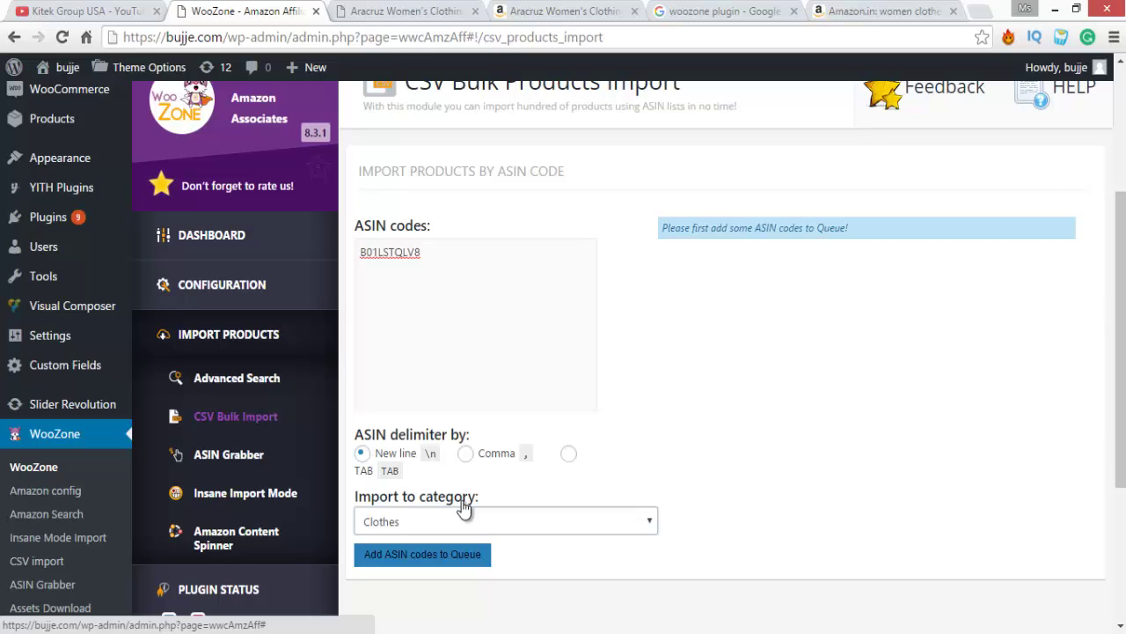
key(Tab)
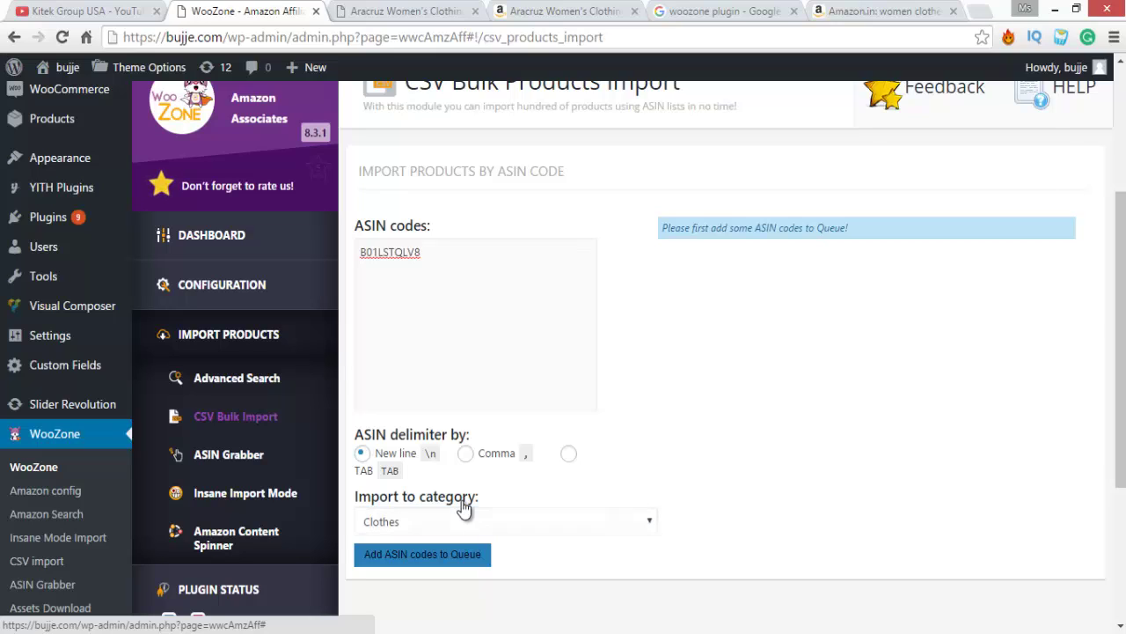
key(Return)
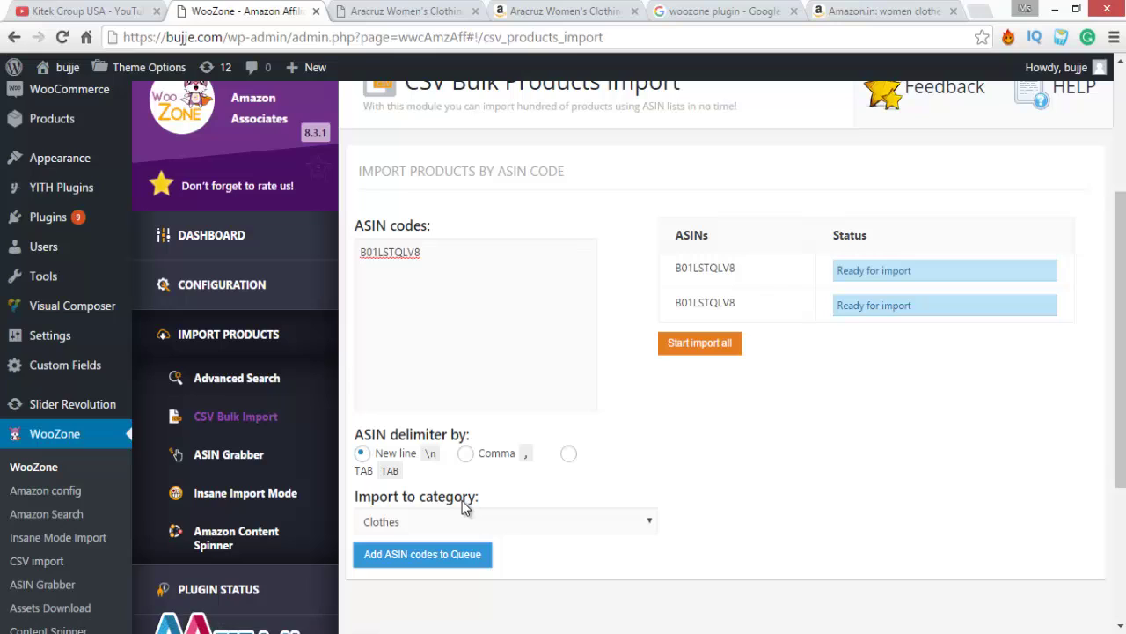
key(Tab)
key(Return)
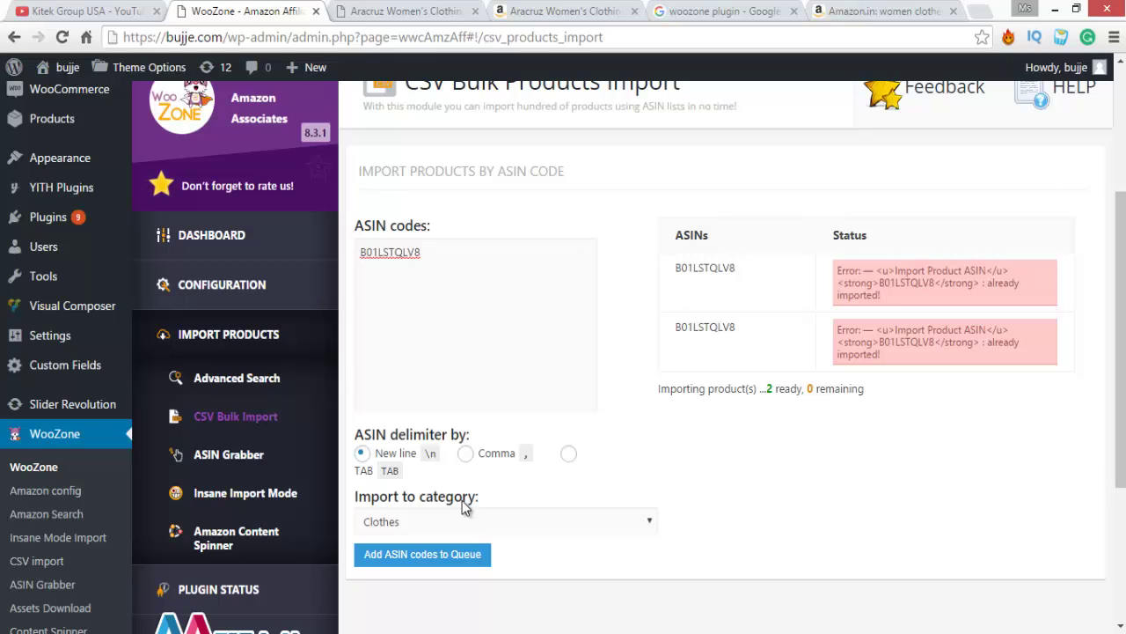
Examine the import status of the queued ASINs and review the CSV Bulk Products Import page.
drag(847, 270, 881, 354)
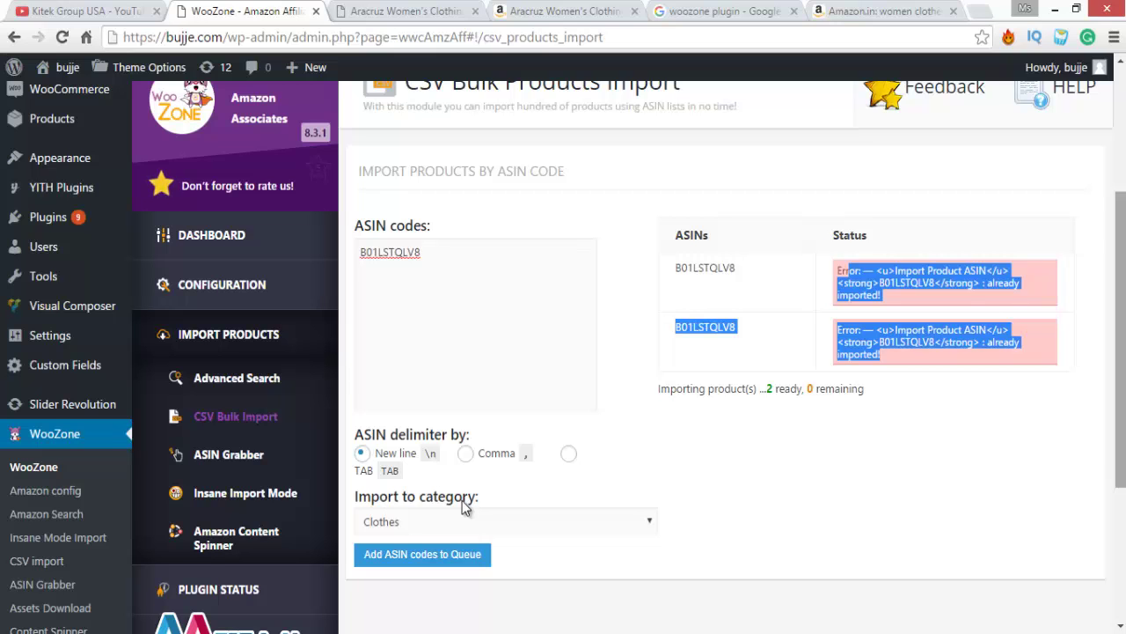
scroll(464, 507, down, 2)
scroll(465, 507, up, 5)
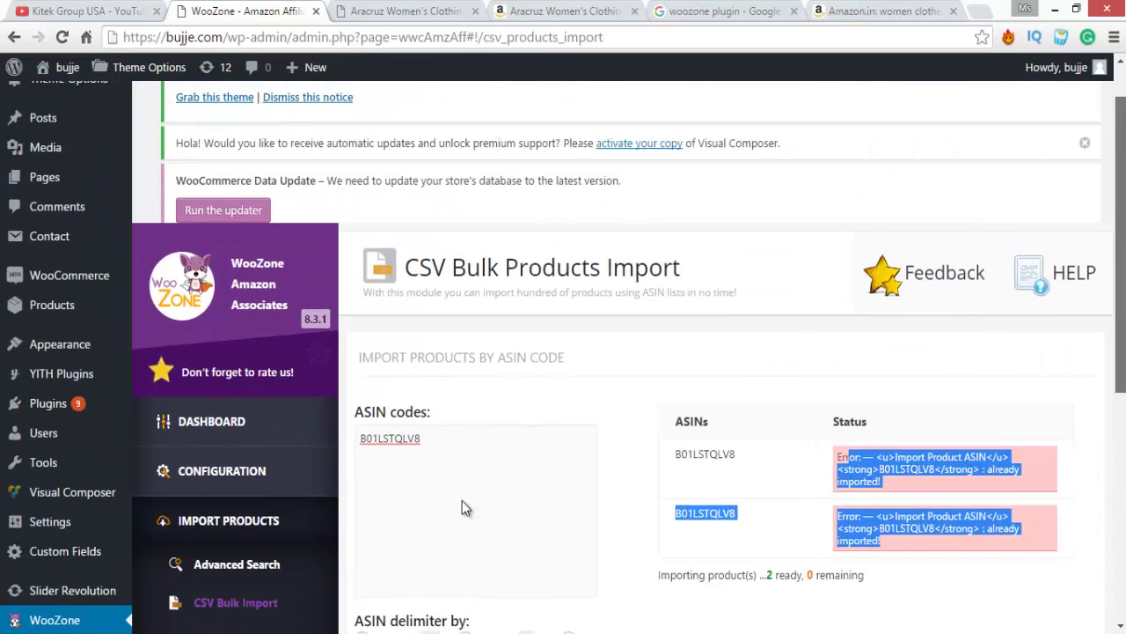
scroll(465, 508, down, 2)
scroll(465, 508, down, 4)
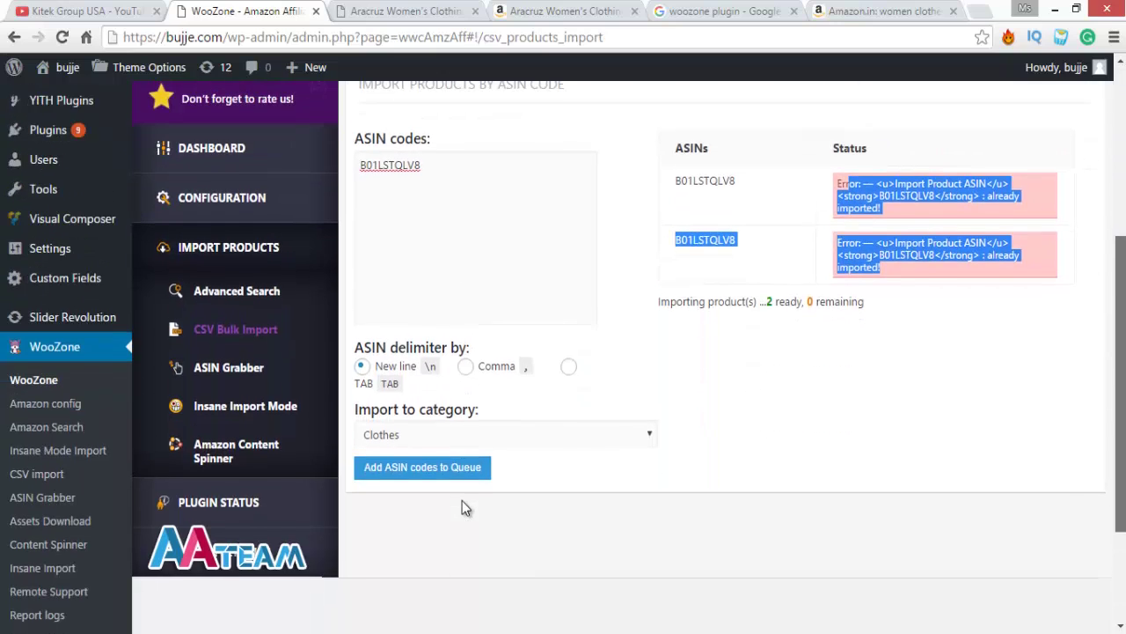
scroll(465, 507, up, 2)
scroll(464, 507, up, 3)
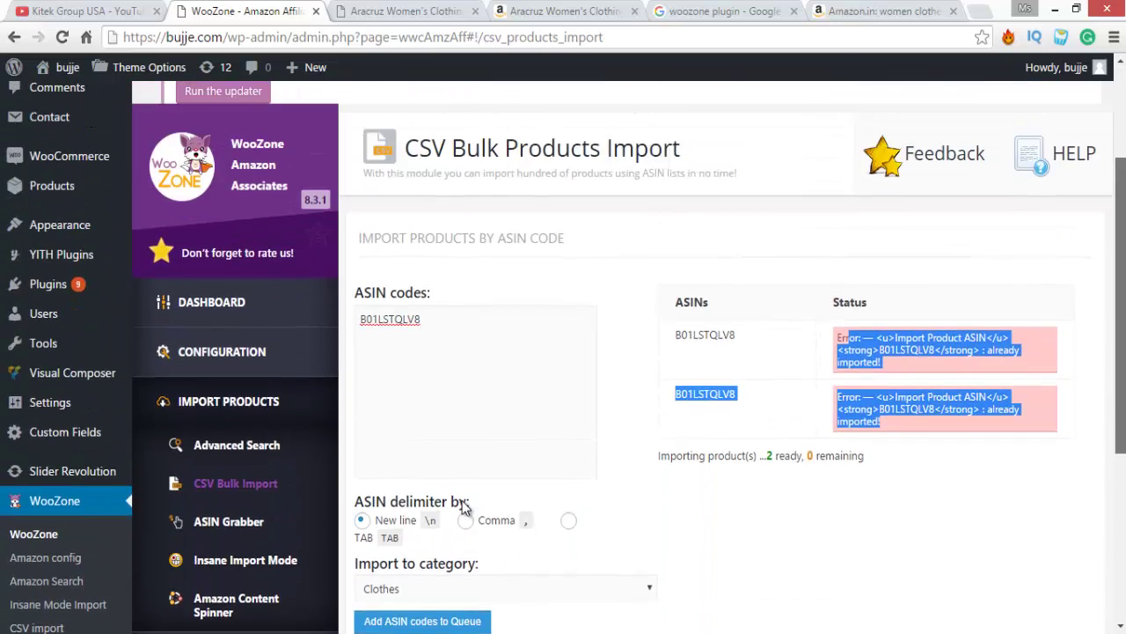
scroll(464, 508, up, 1)
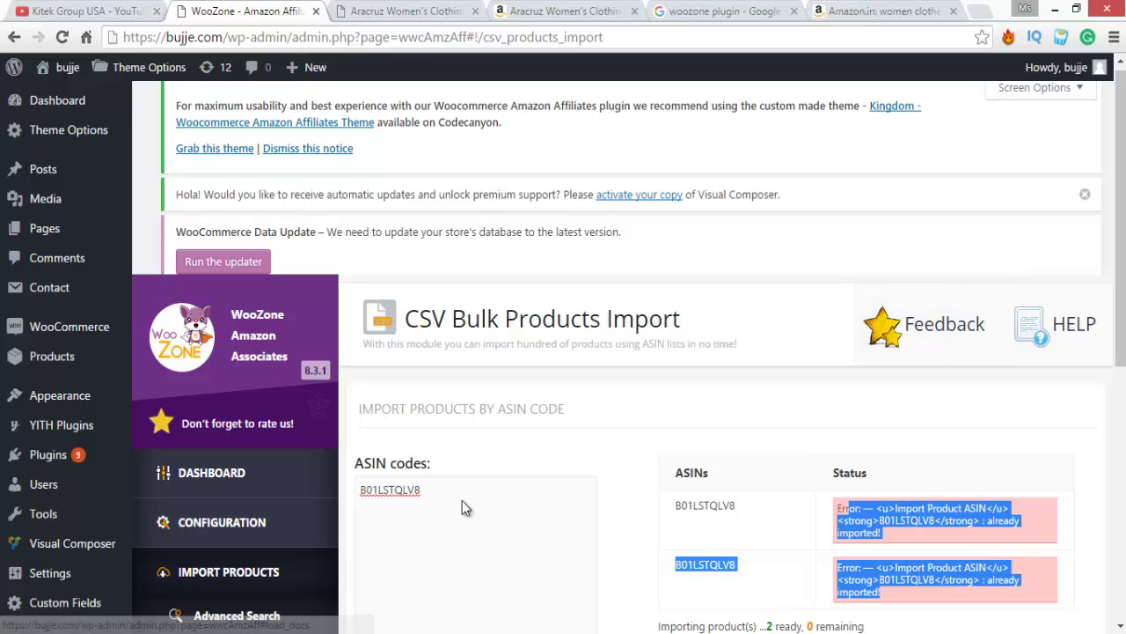
key(F9)
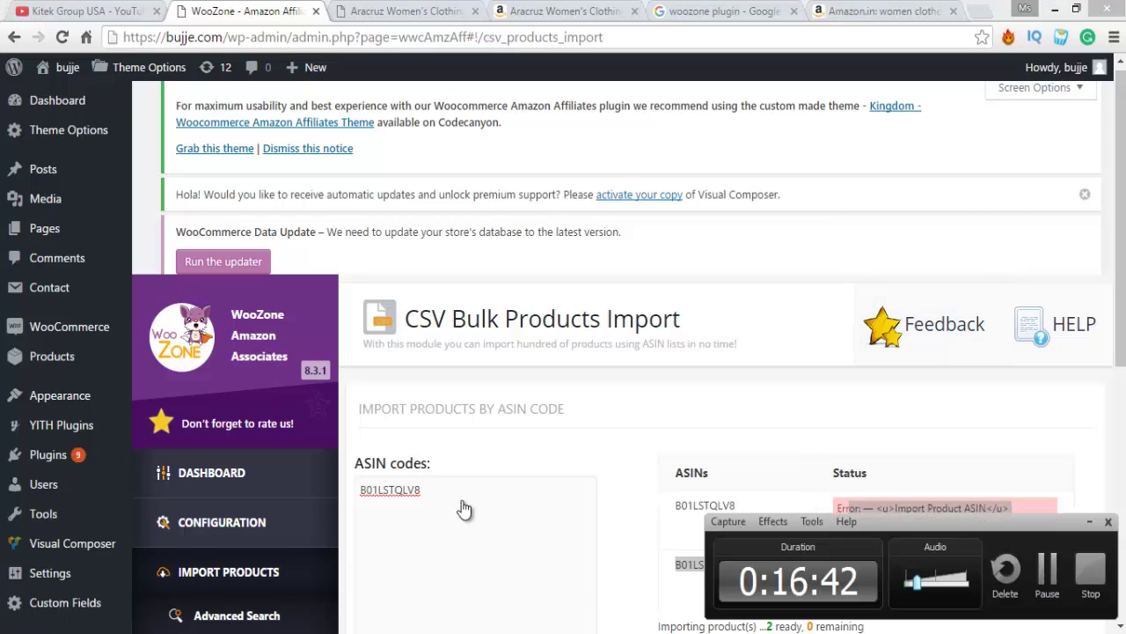